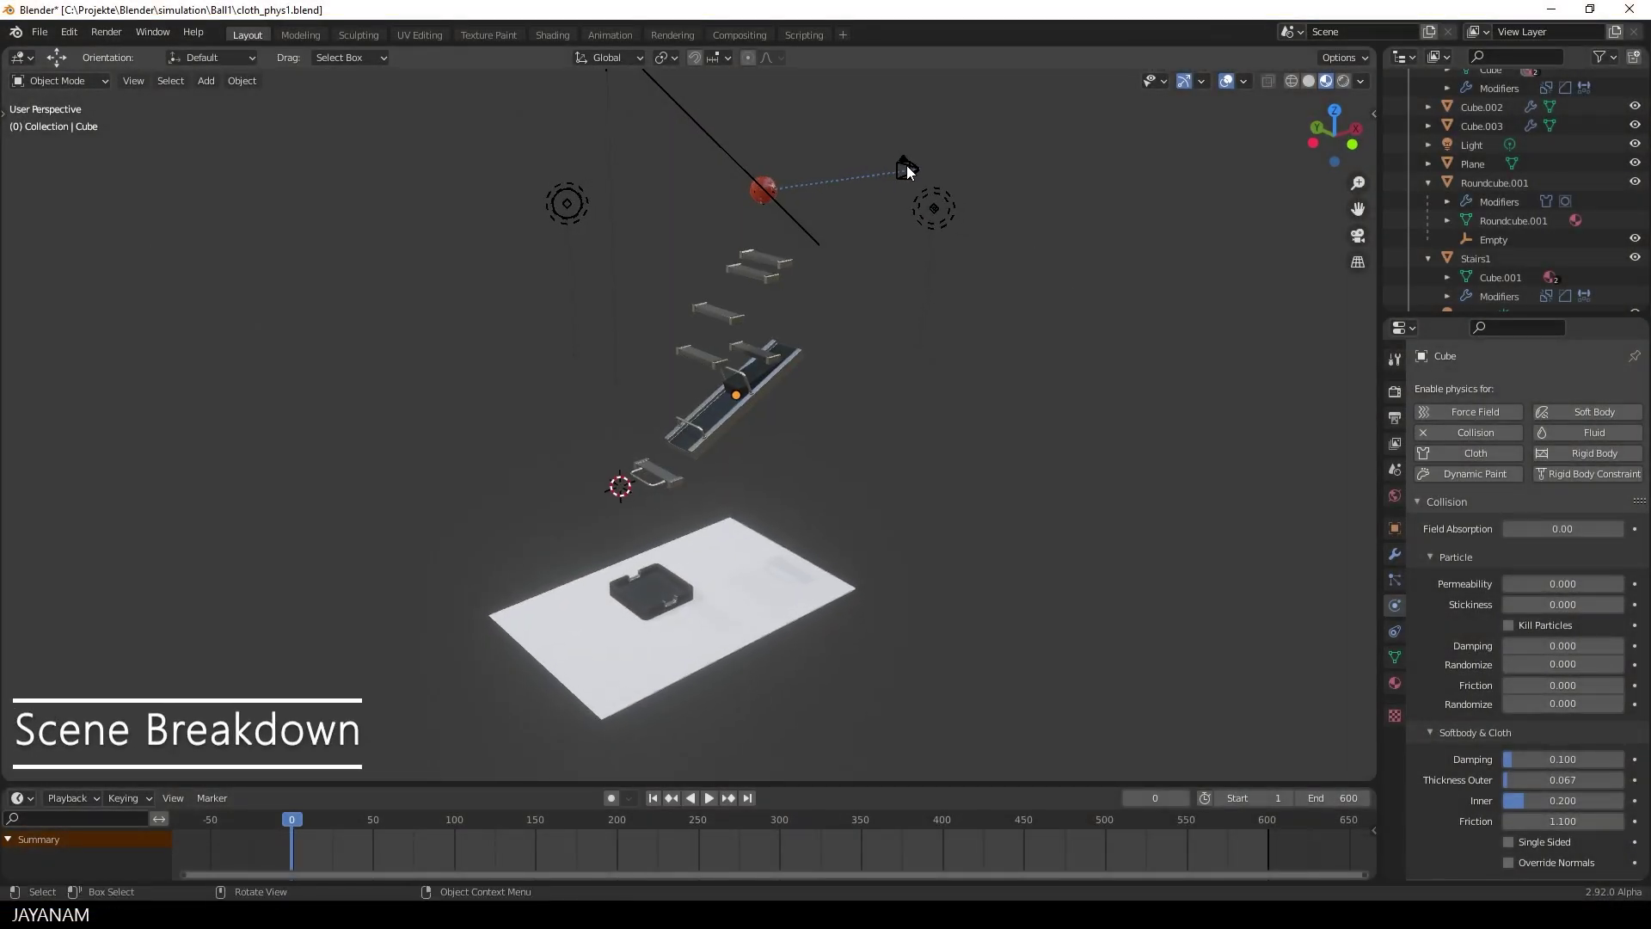
# Select the camera object in the viewport to bring up its properties
pyautogui.click(907, 172)
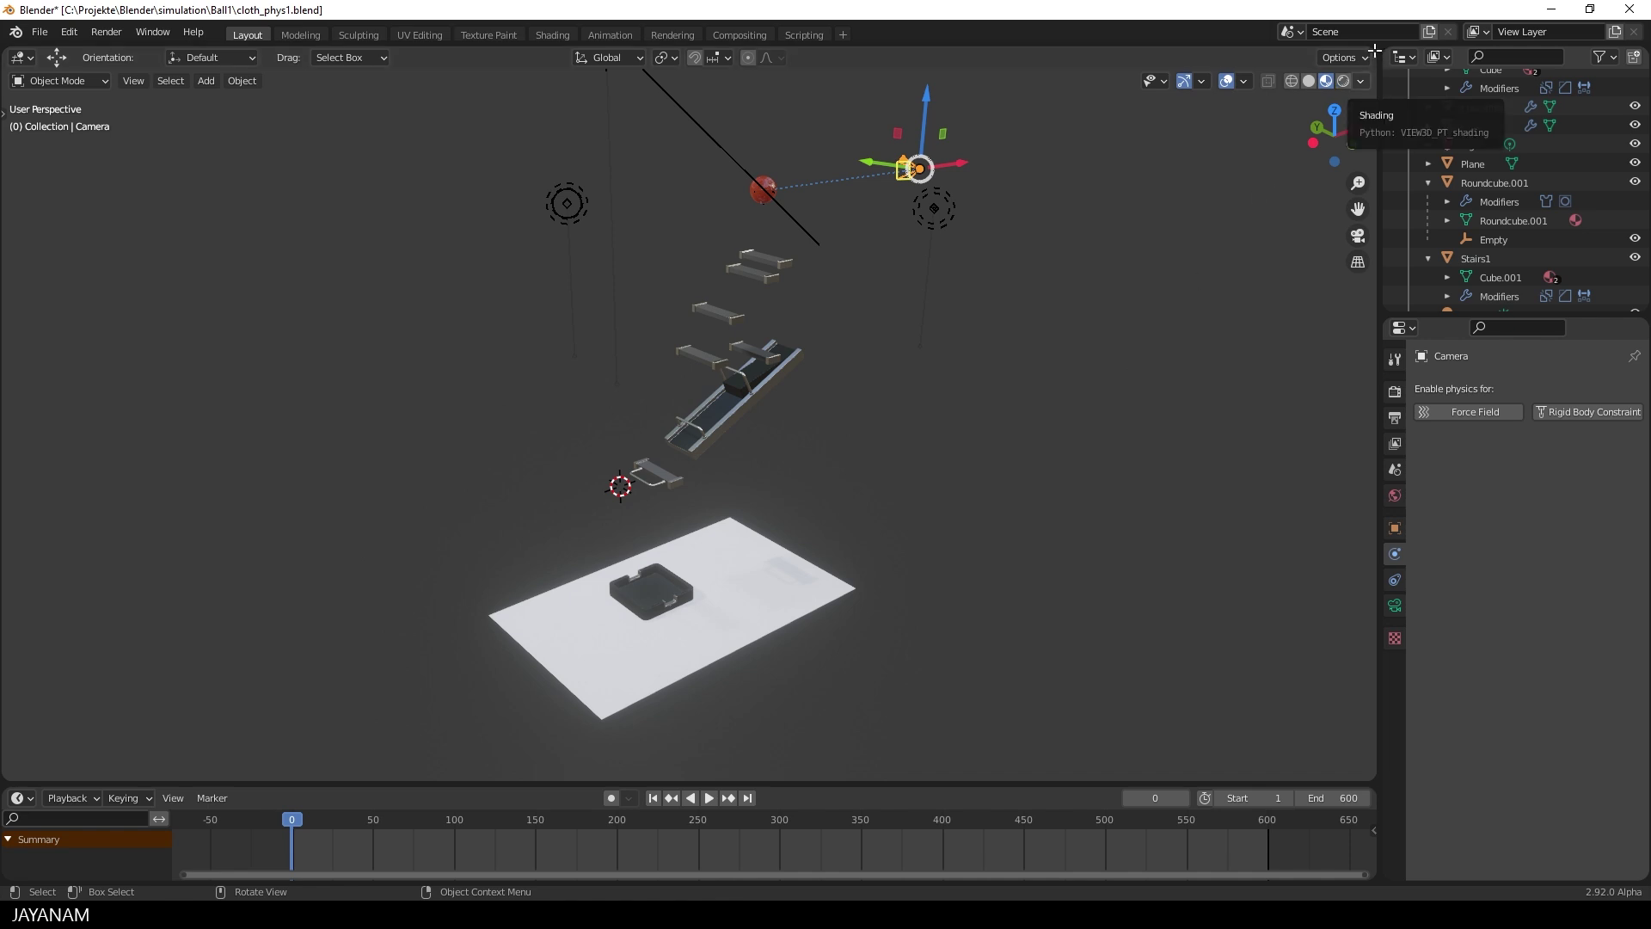
# Split the 3D view side by side and show the camera view (Numpad 0) of the red ball on the right
pyautogui.moveTo(1374, 49); pyautogui.dragTo(729, 97)
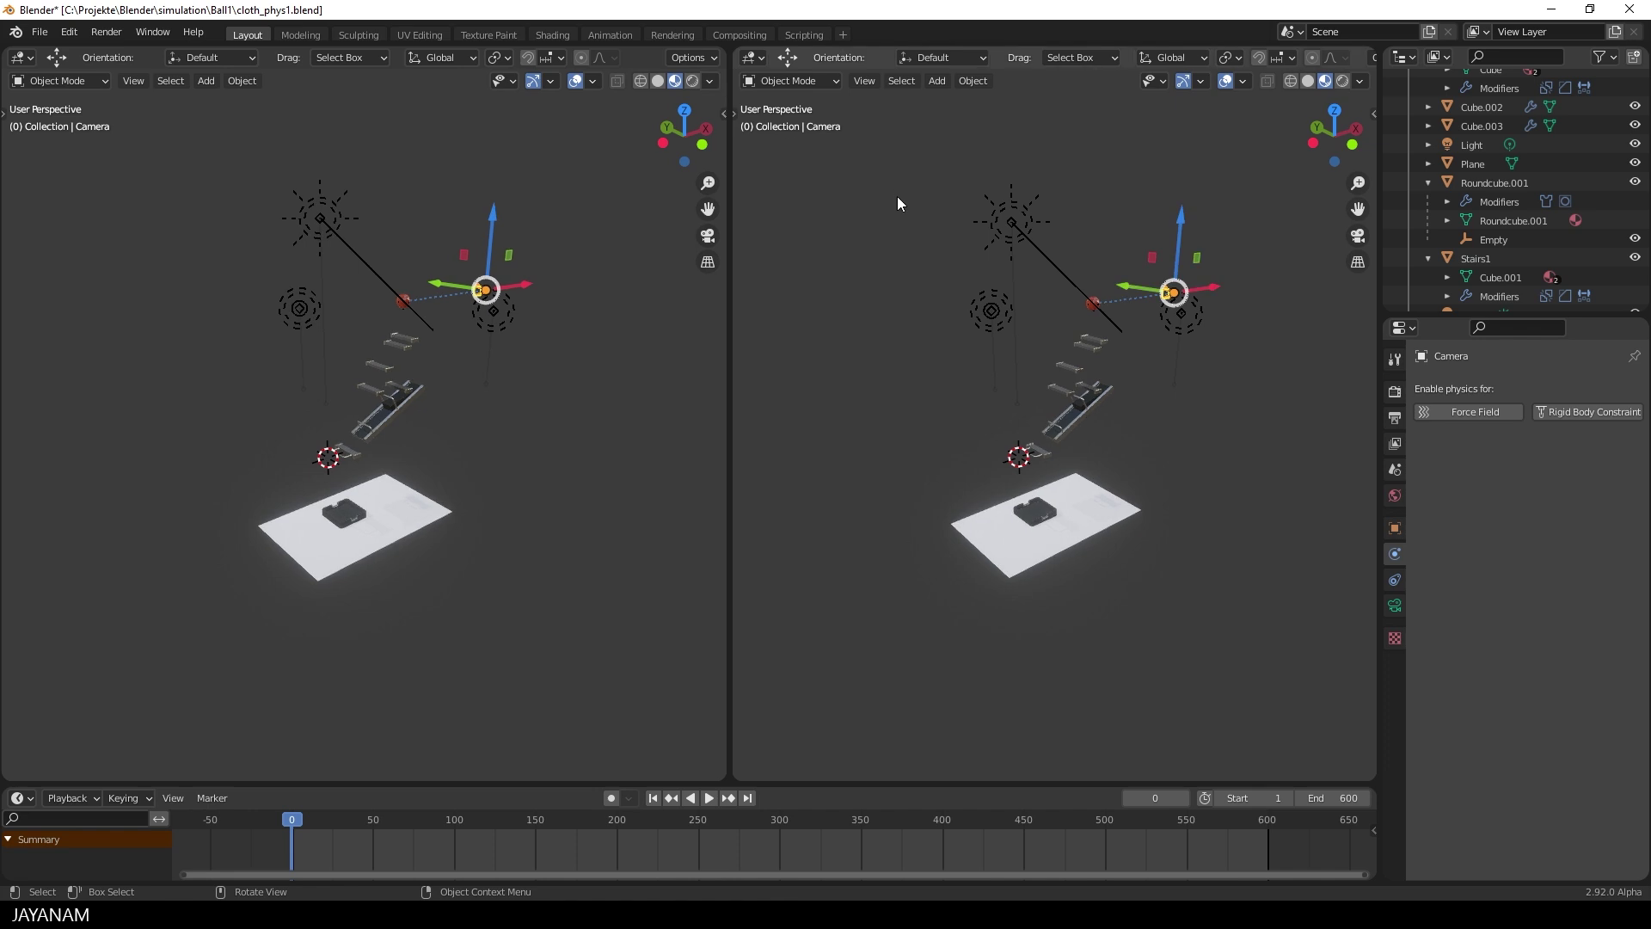
pyautogui.press('KP_0')
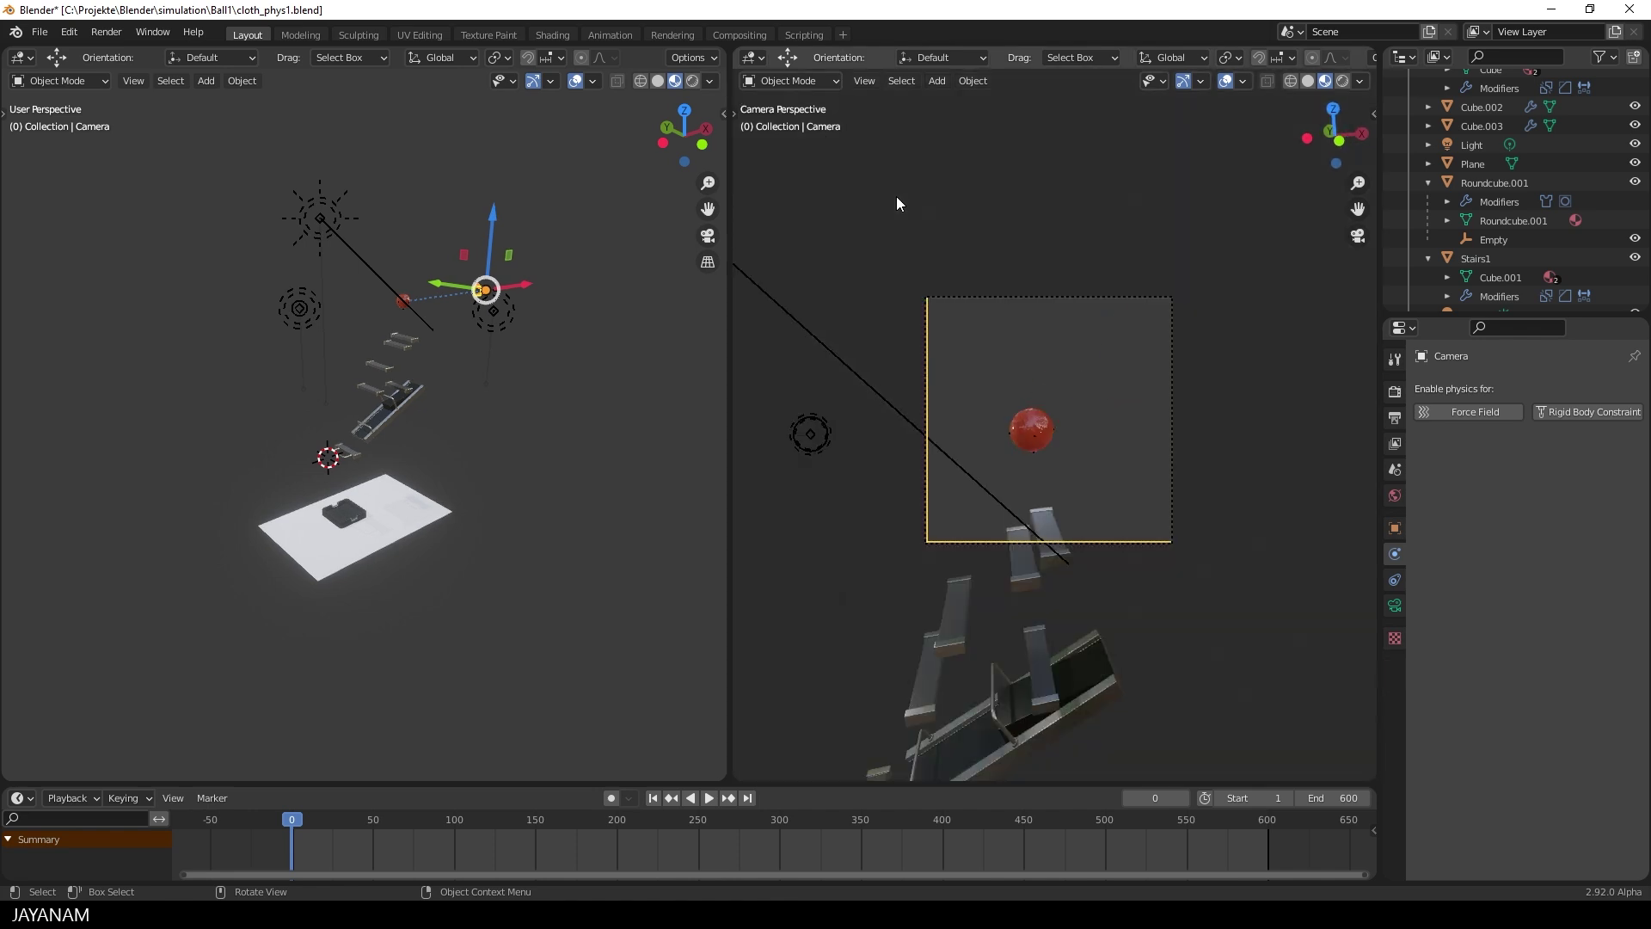
pyautogui.scroll(2, 1044, 348)
pyautogui.scroll(1, 1039, 350)
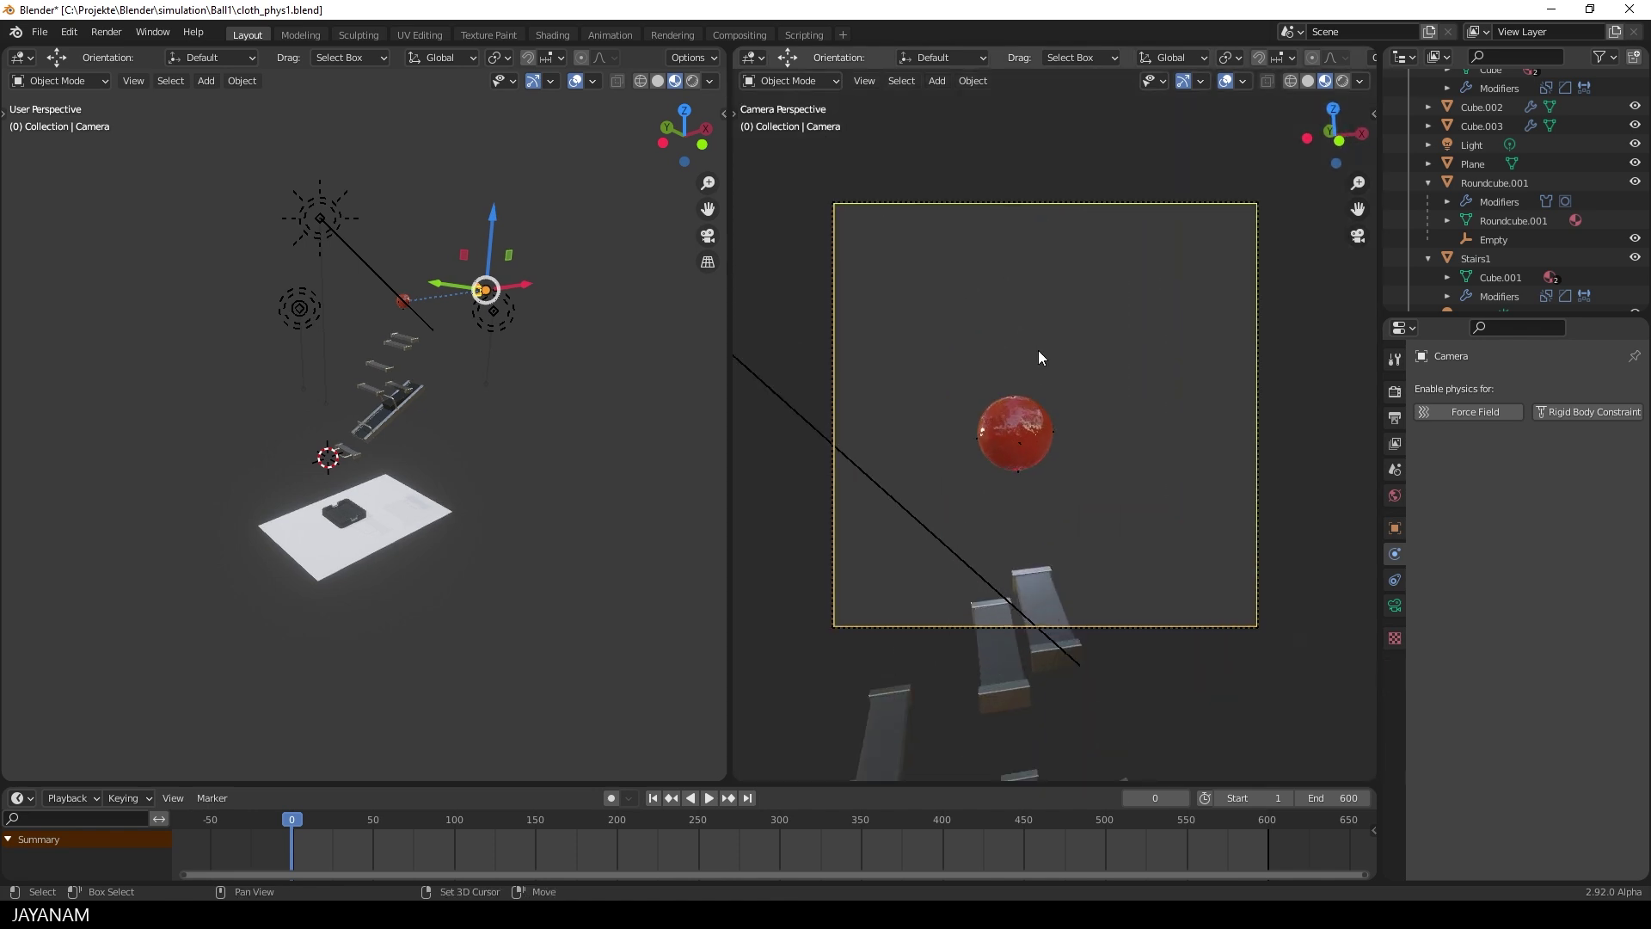
pyautogui.keyDown('shift'); pyautogui.moveTo(1039, 349); pyautogui.dragTo(1062, 303, button='middle'); pyautogui.keyUp('shift')
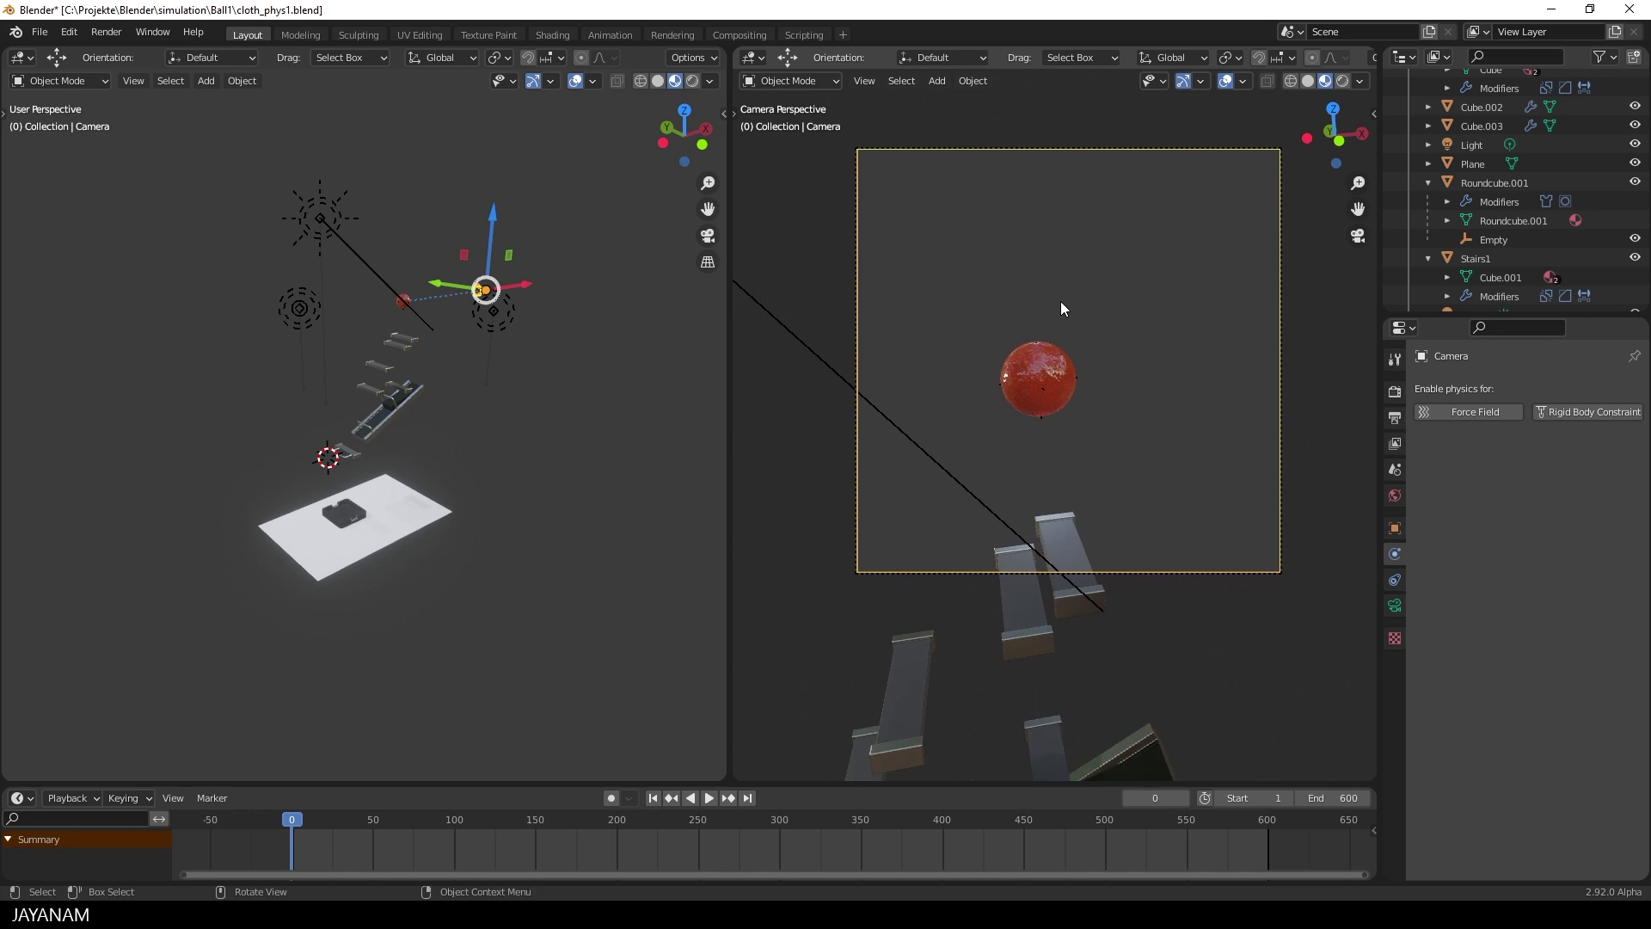
# Play the ball simulation and orbit the left view to follow it down the ramp
pyautogui.click(711, 802)
pyautogui.scroll(3, 504, 504)
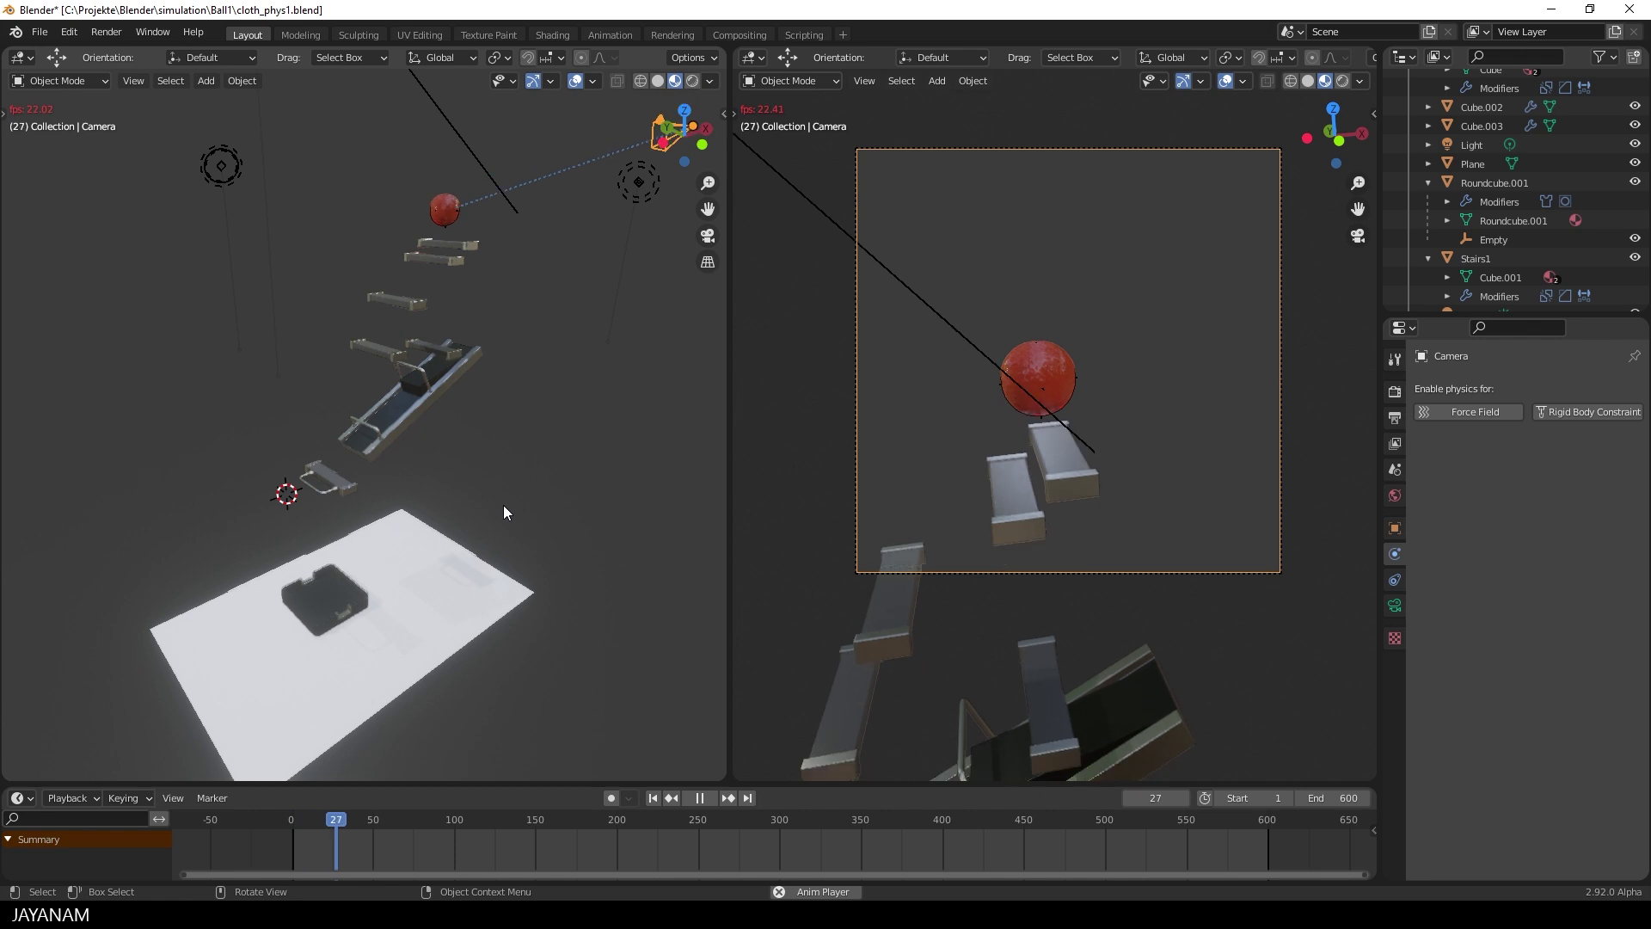
pyautogui.scroll(1, 504, 498)
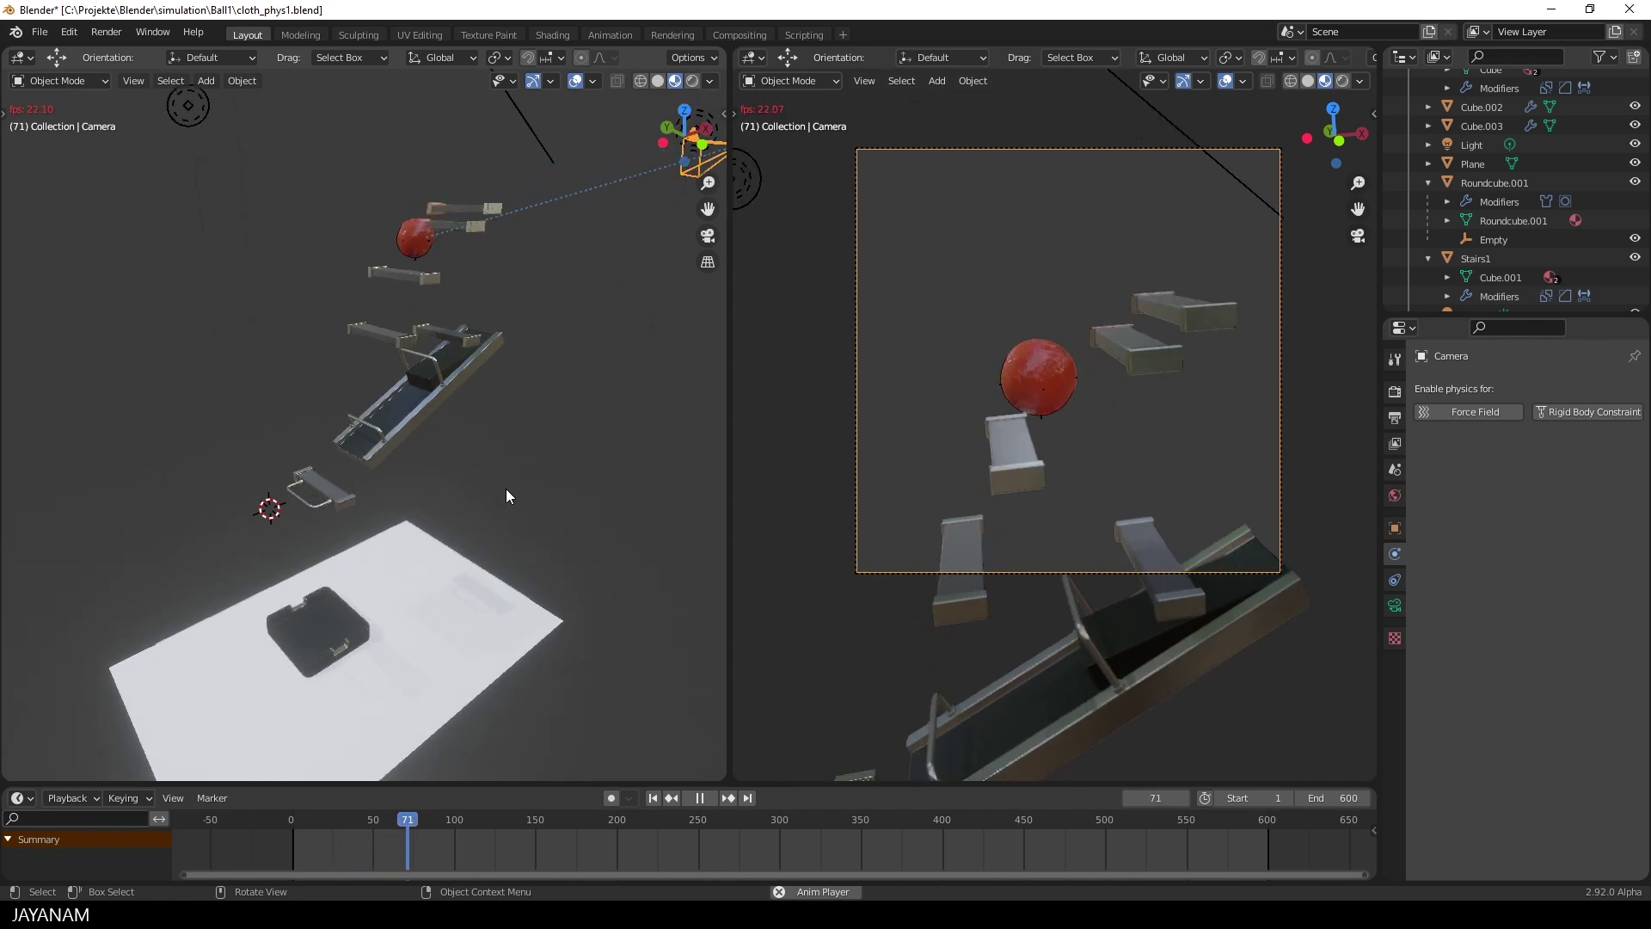
pyautogui.moveTo(506, 489); pyautogui.dragTo(368, 441, button='middle')
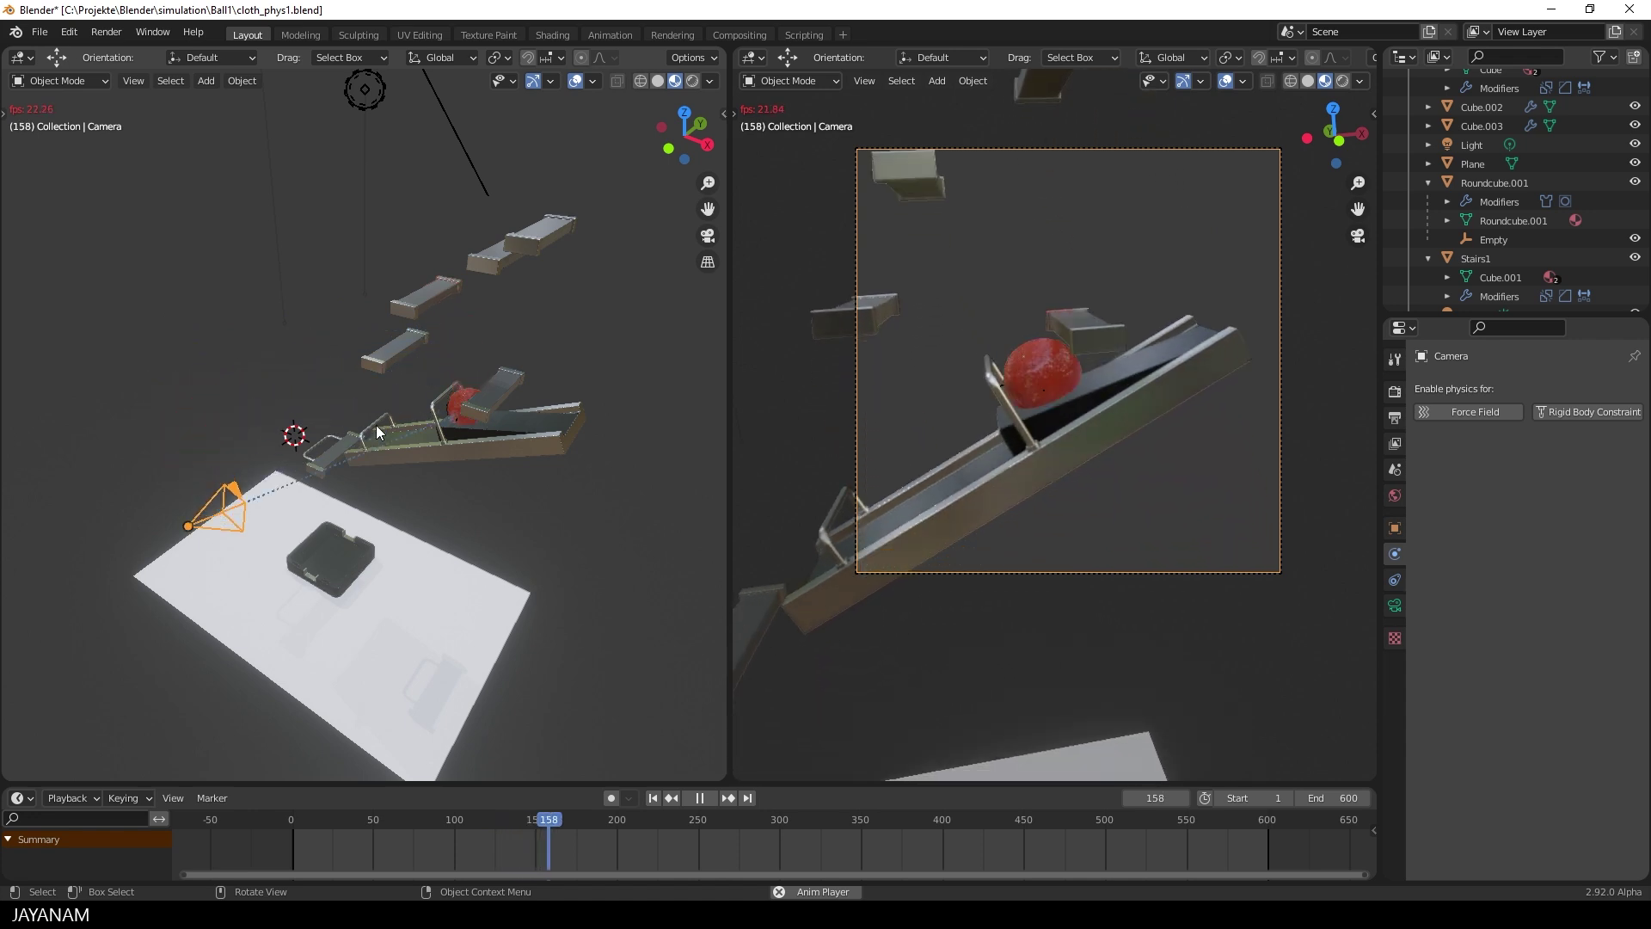
pyautogui.moveTo(377, 432); pyautogui.dragTo(520, 409, button='middle')
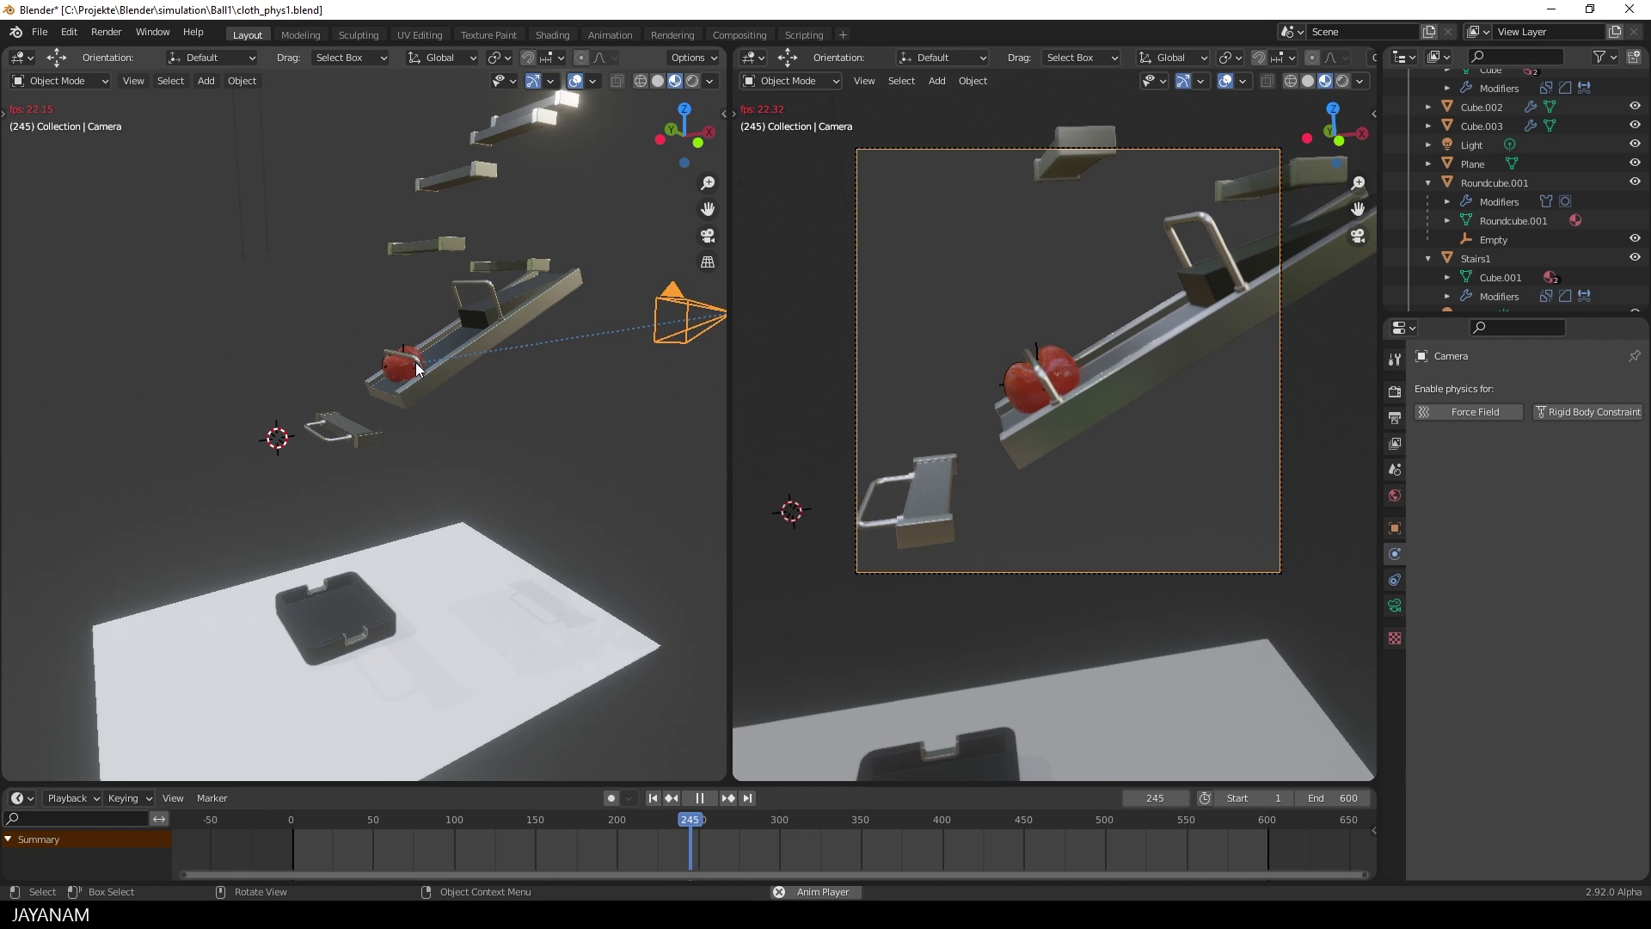
# Select the Holder to check its physics, then deselect it
pyautogui.click(365, 437)
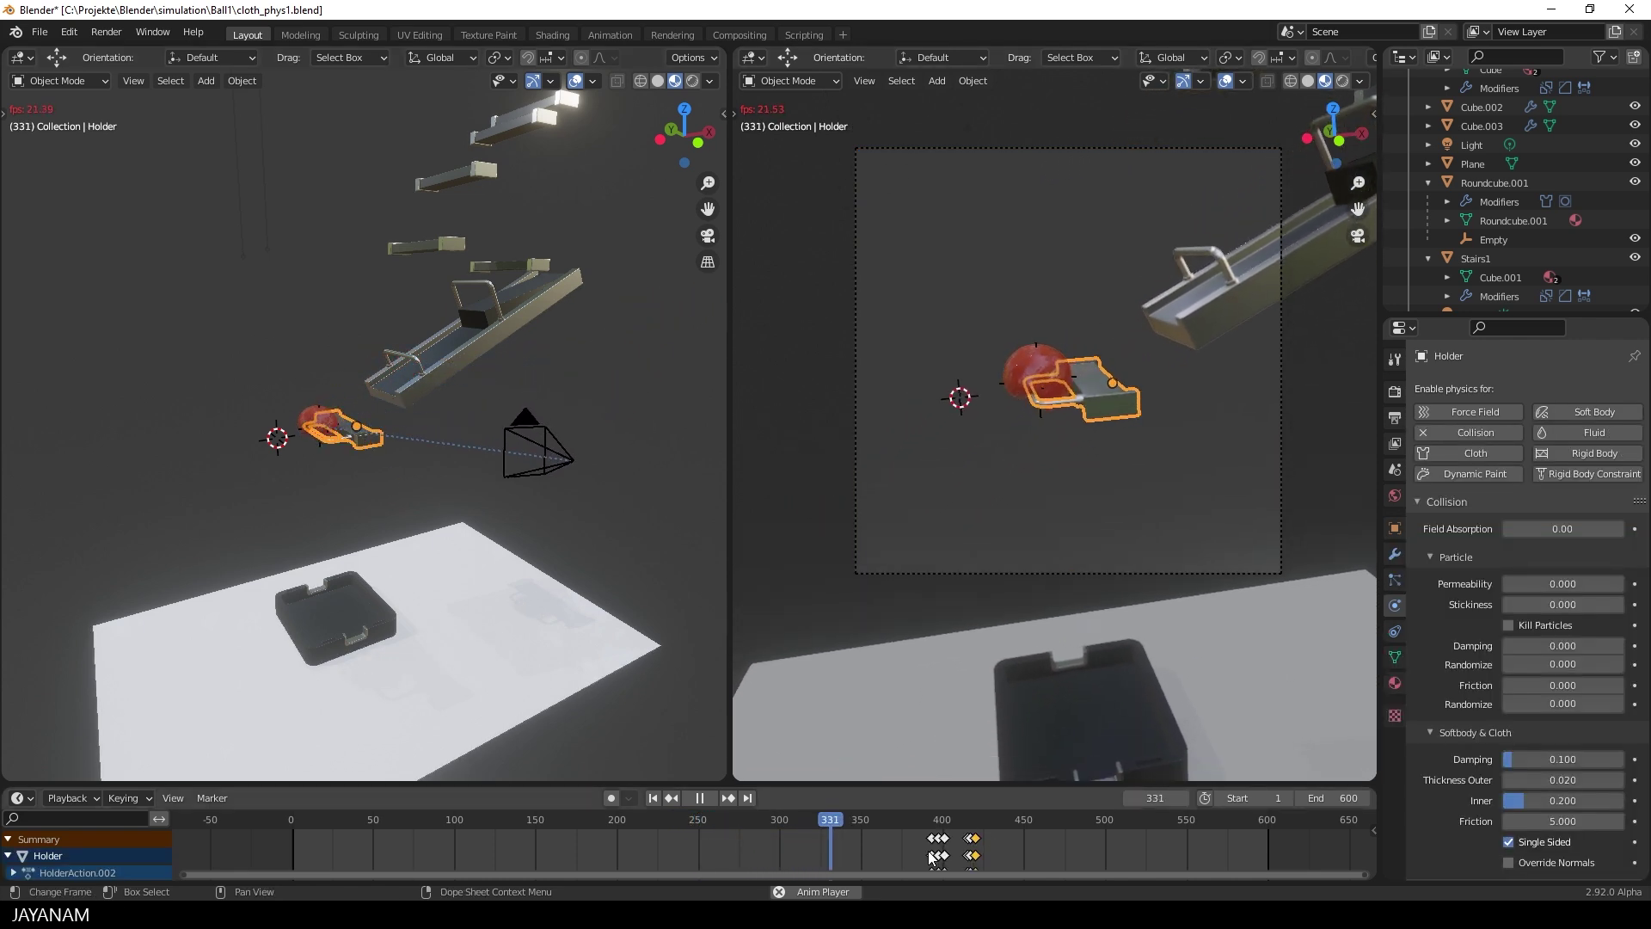
pyautogui.scroll(2, 931, 858)
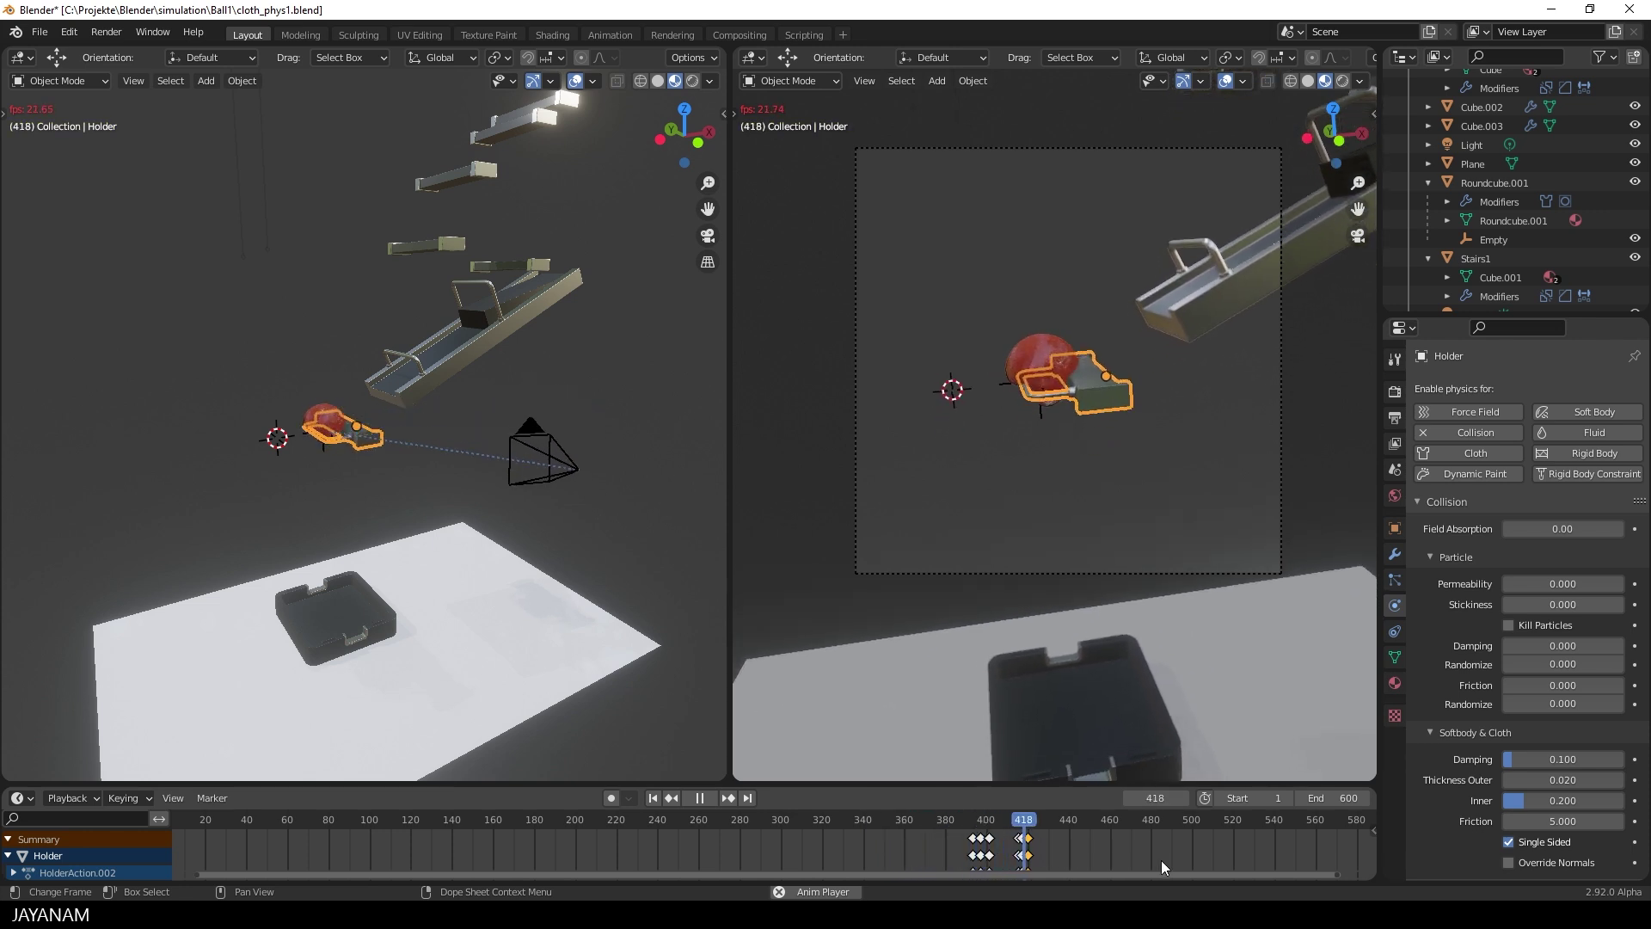
pyautogui.click(626, 504)
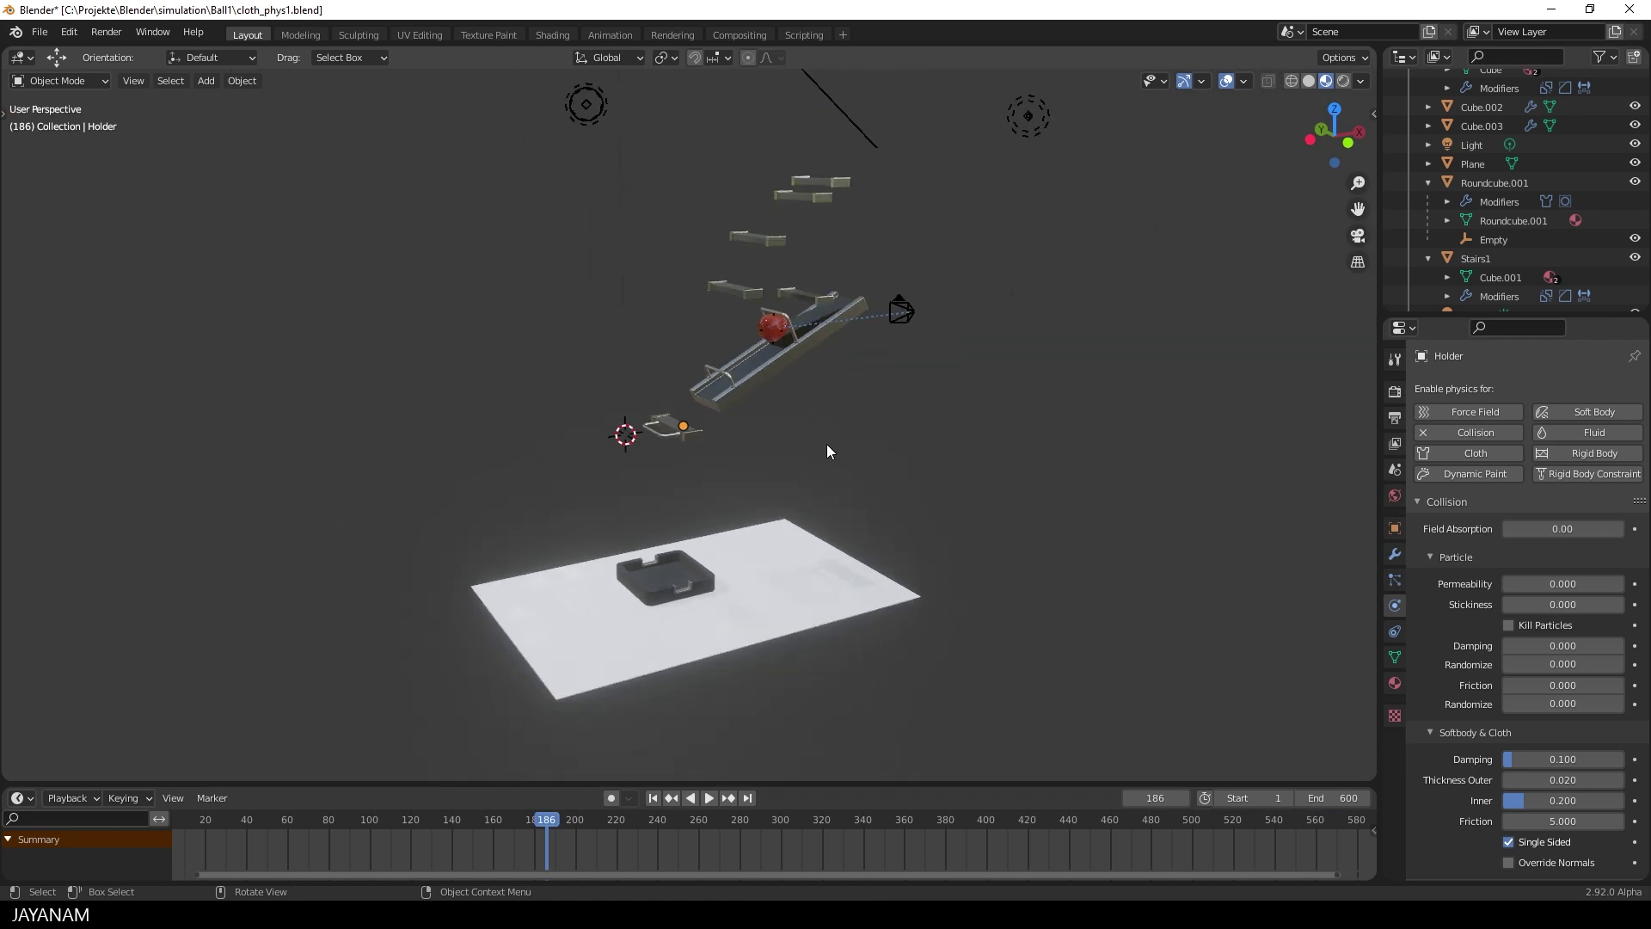
# Check the collision settings of Stairs1, the ramp Cube, the ledge, Cube.003 and Cube.002
pyautogui.click(821, 195)
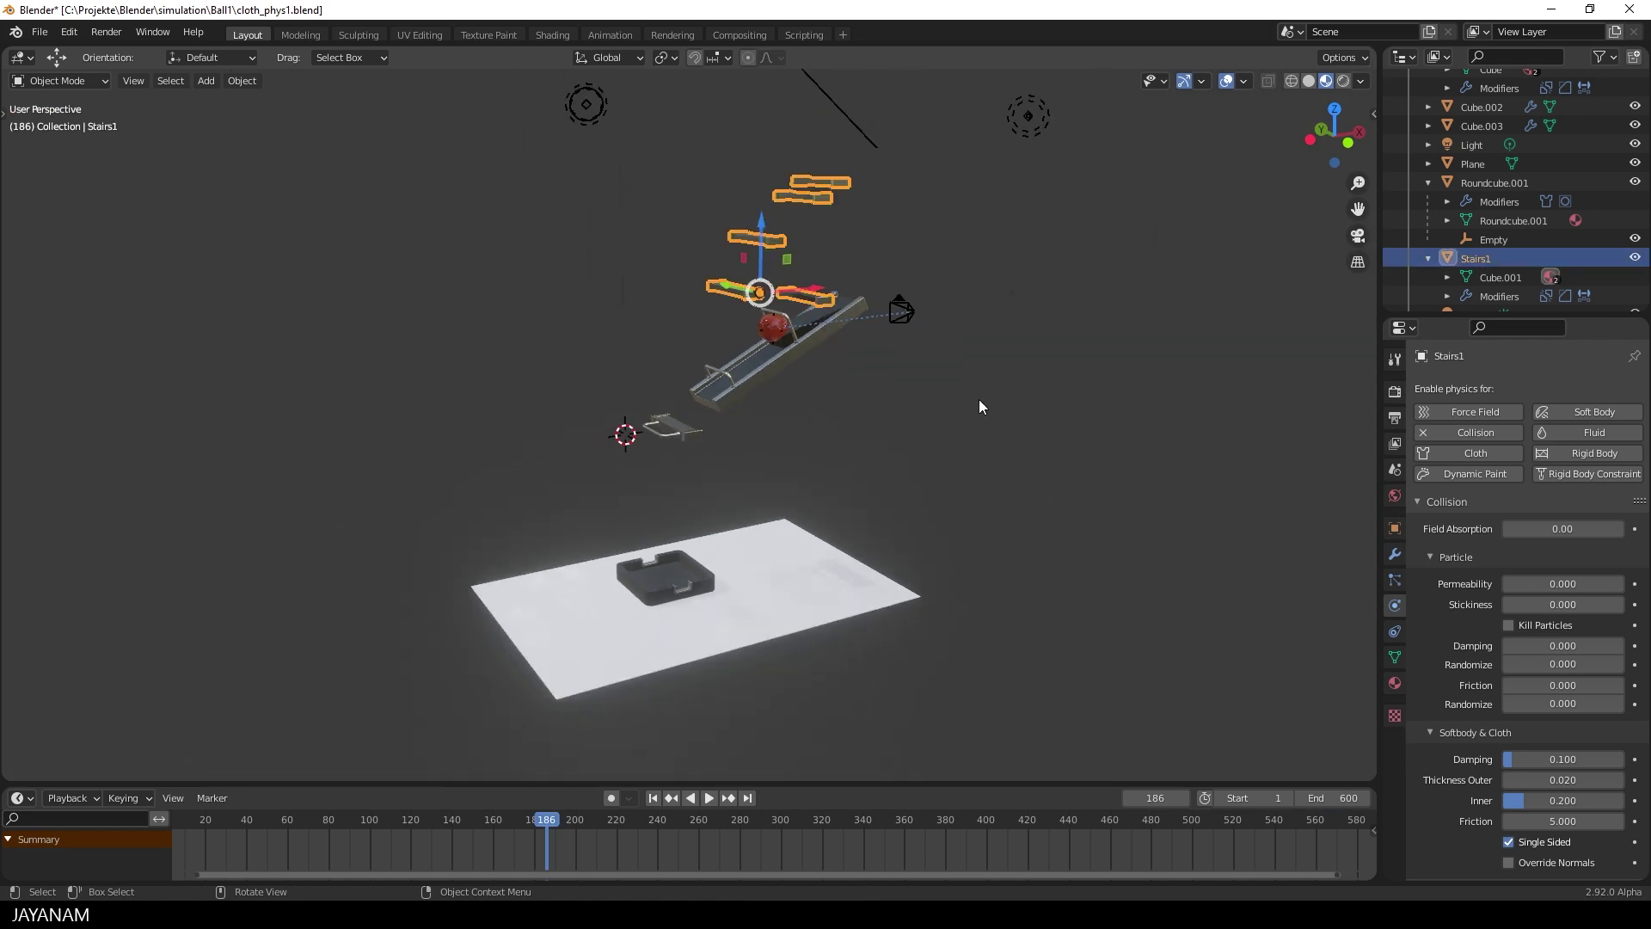
pyautogui.click(761, 365)
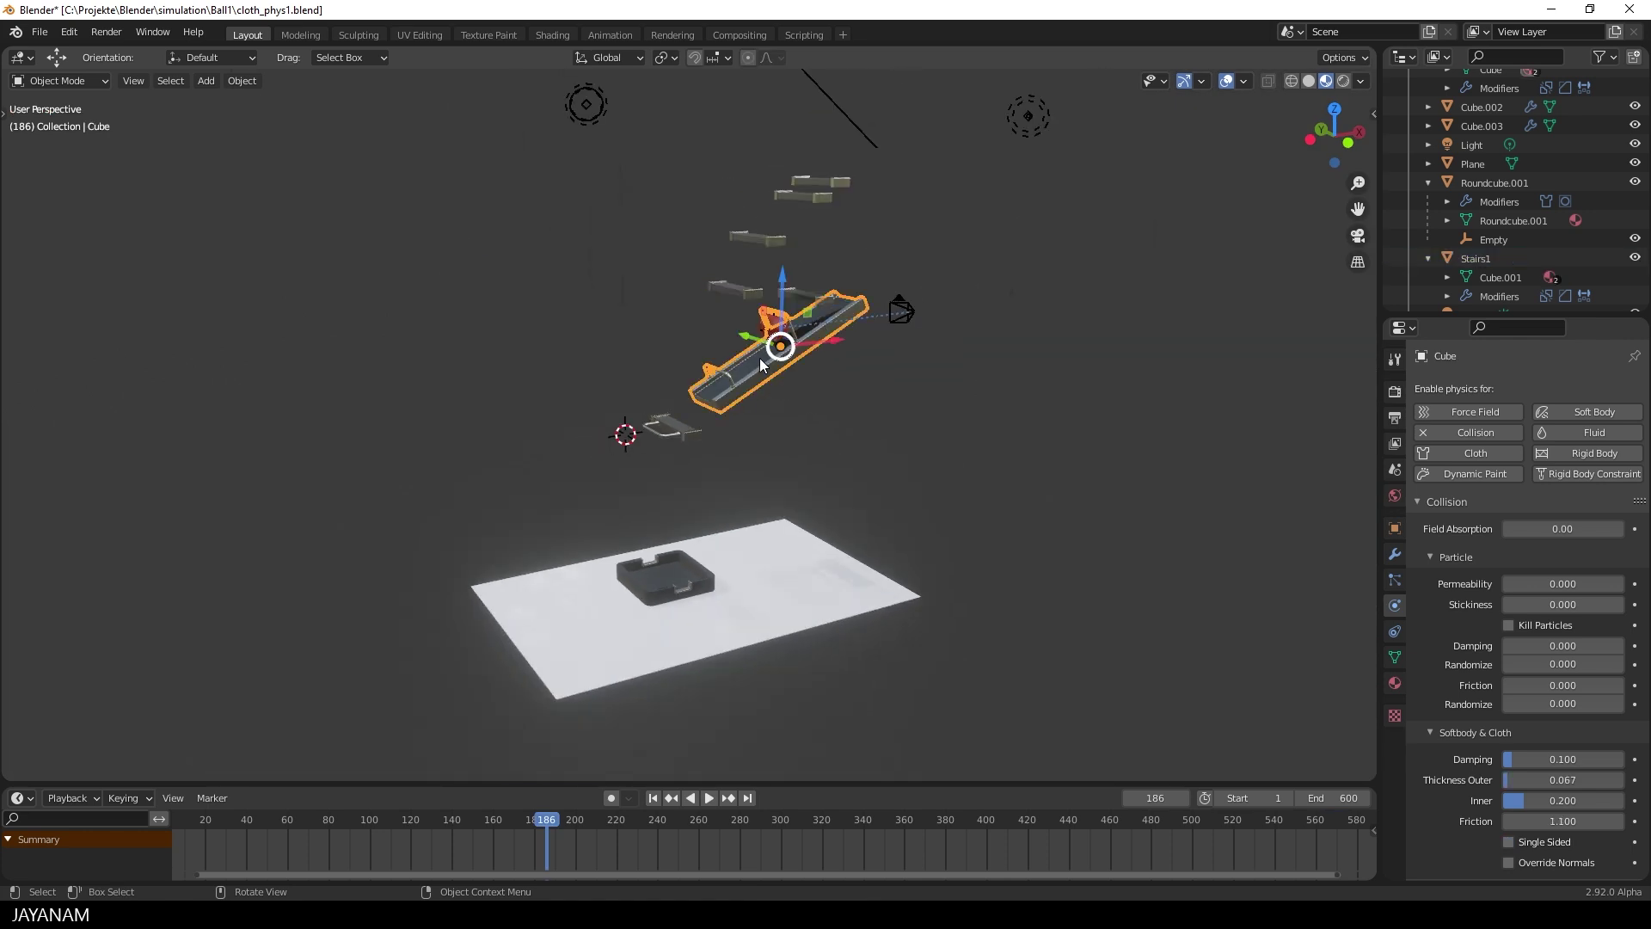
pyautogui.click(679, 427)
pyautogui.click(700, 578)
pyautogui.click(701, 579)
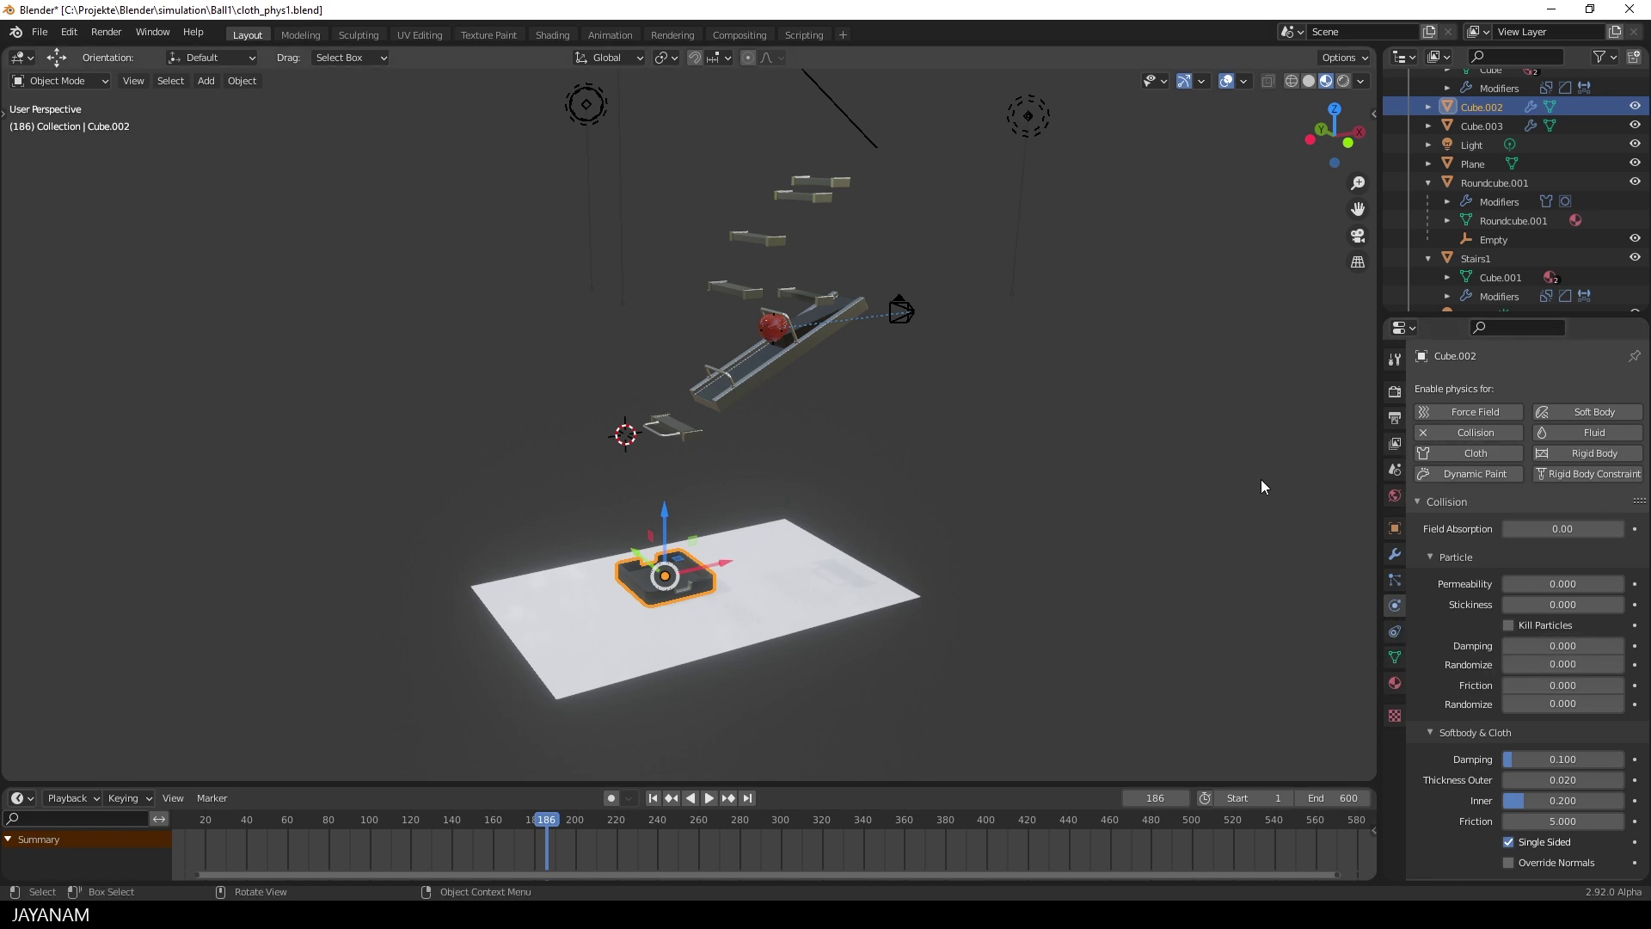
# Recheck the ramp, then select the red ball Roundcube.001 to show its cloth settings
pyautogui.click(766, 364)
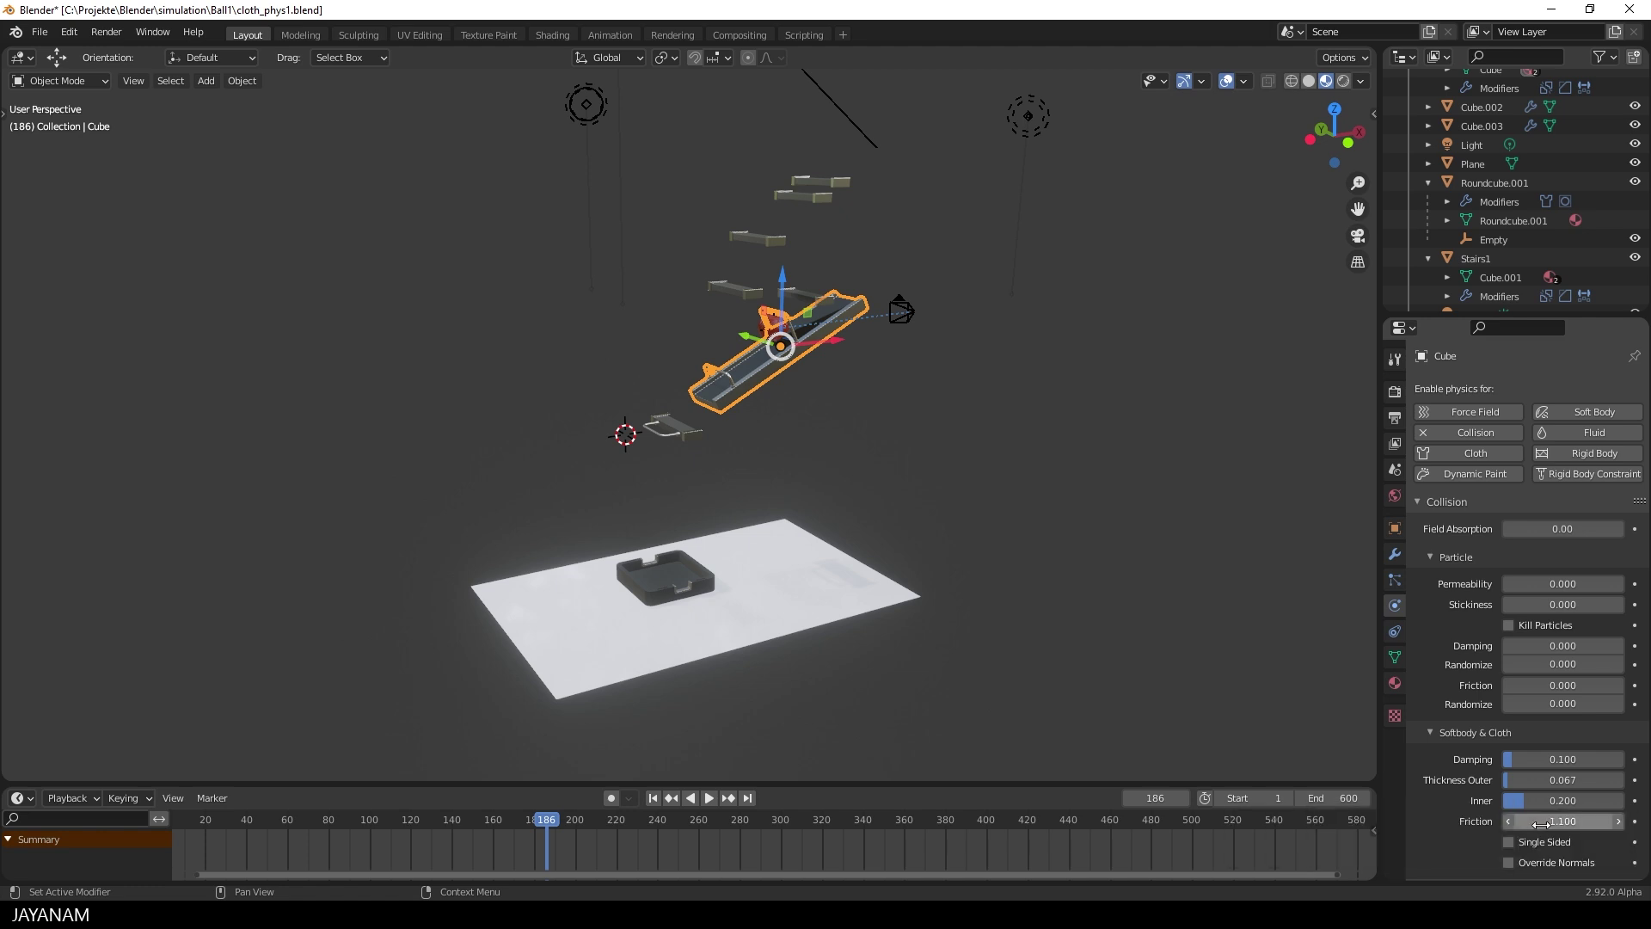
pyautogui.click(910, 449)
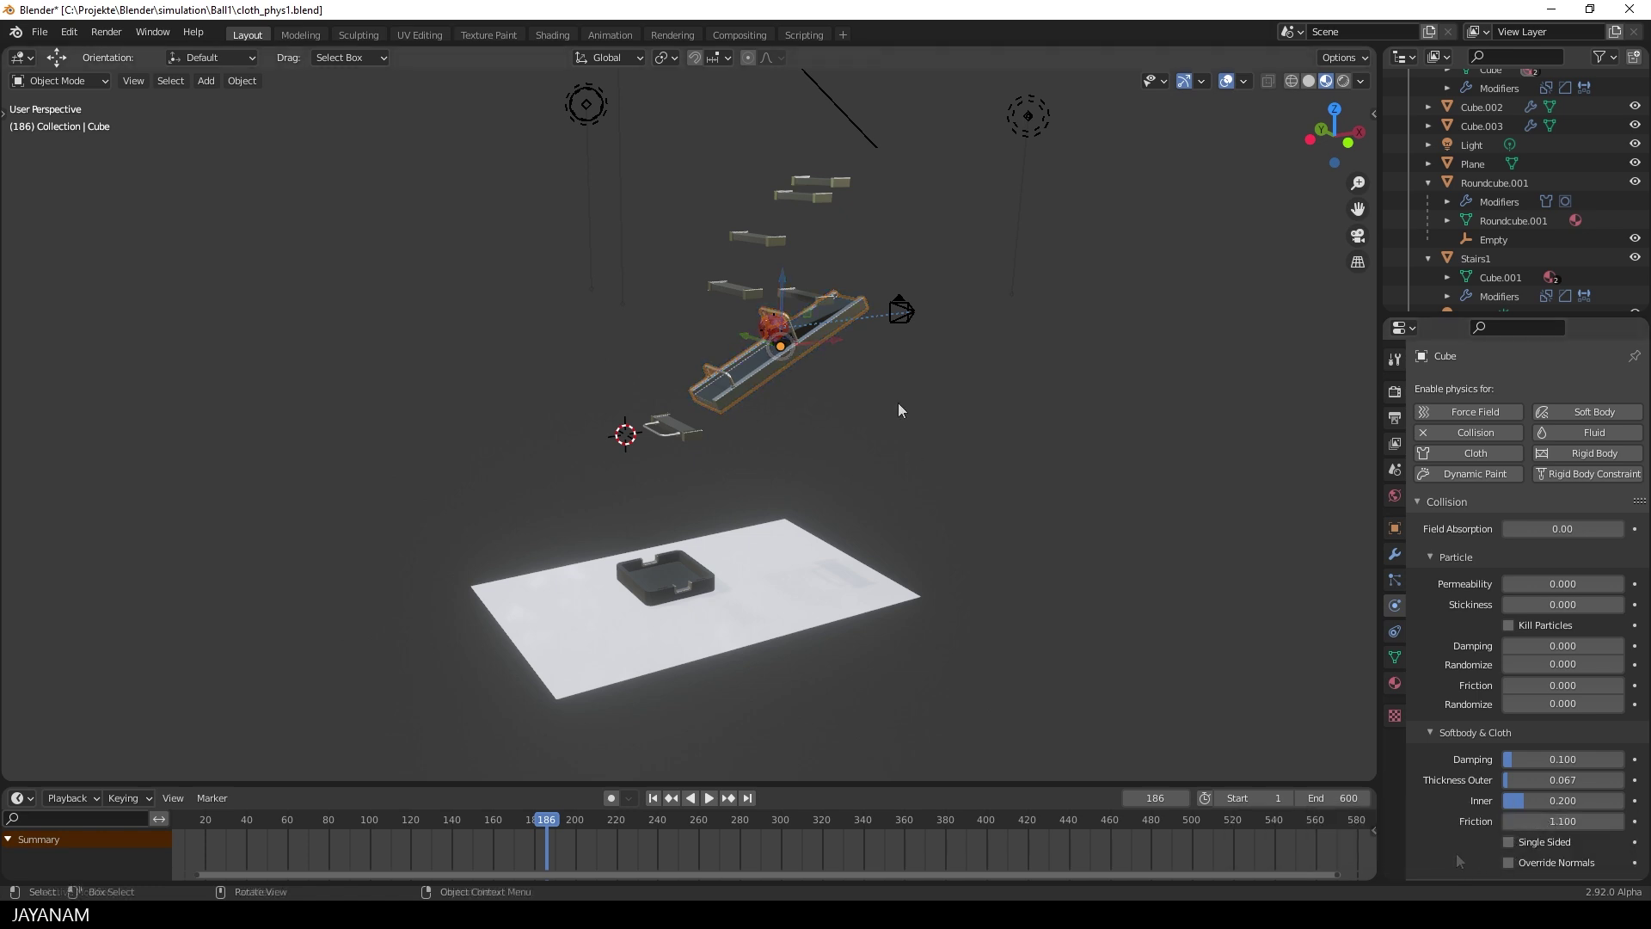
pyautogui.click(775, 329)
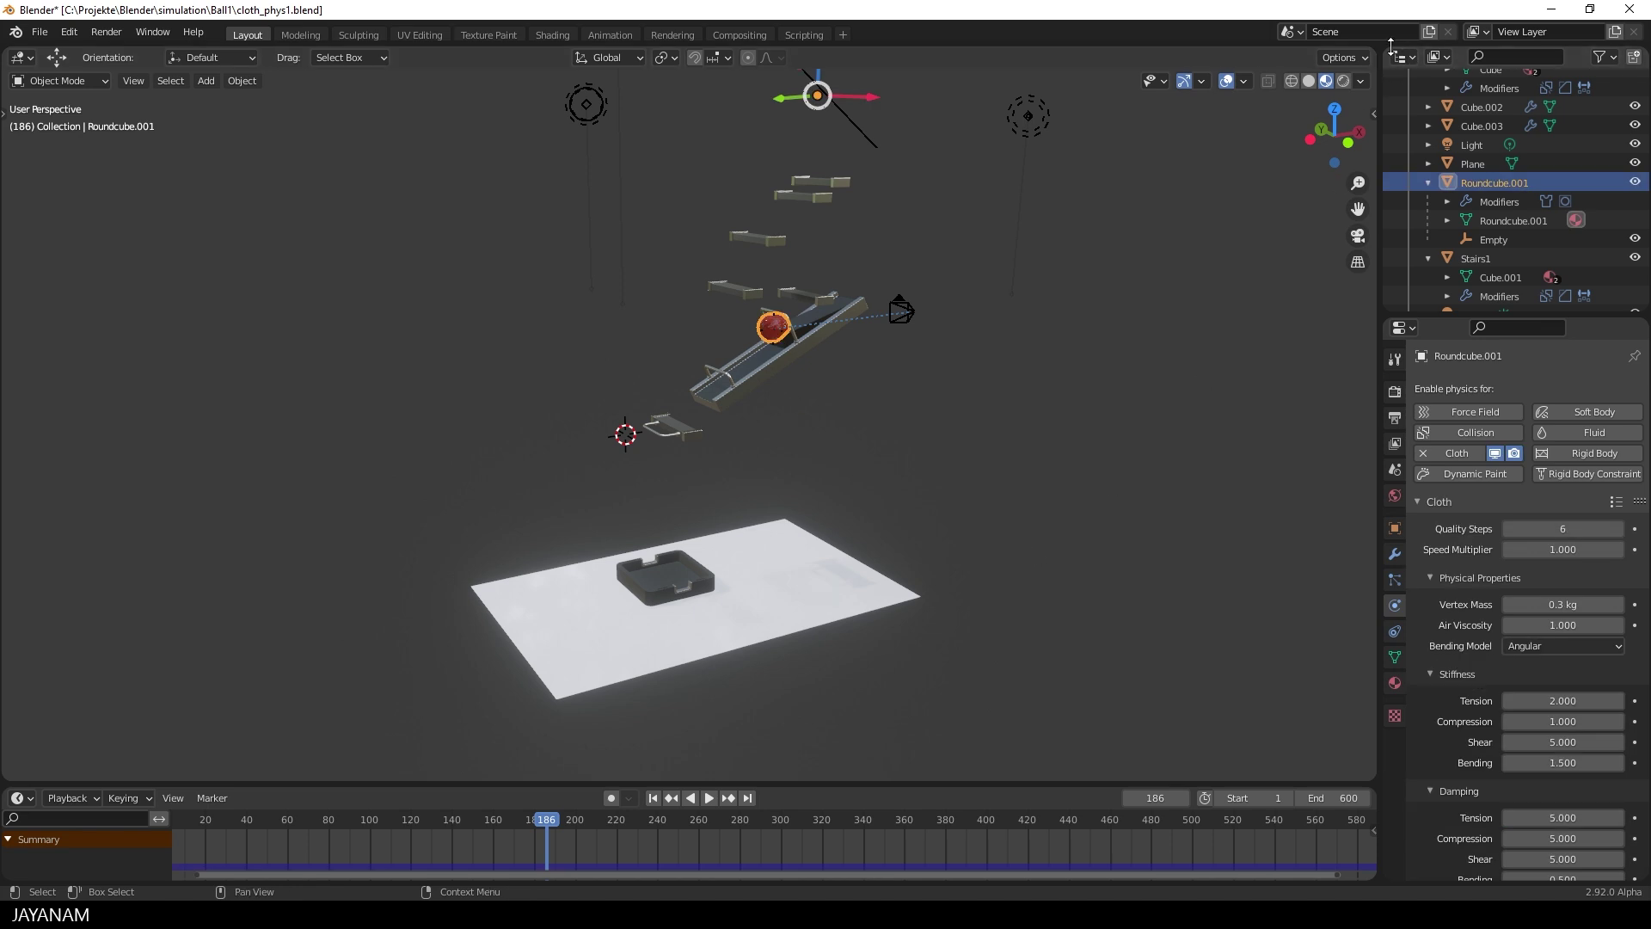
# Split the view and turn the right area into a Shader Editor framing all material nodes
pyautogui.moveTo(1378, 48); pyautogui.dragTo(714, 55)
pyautogui.click(738, 57)
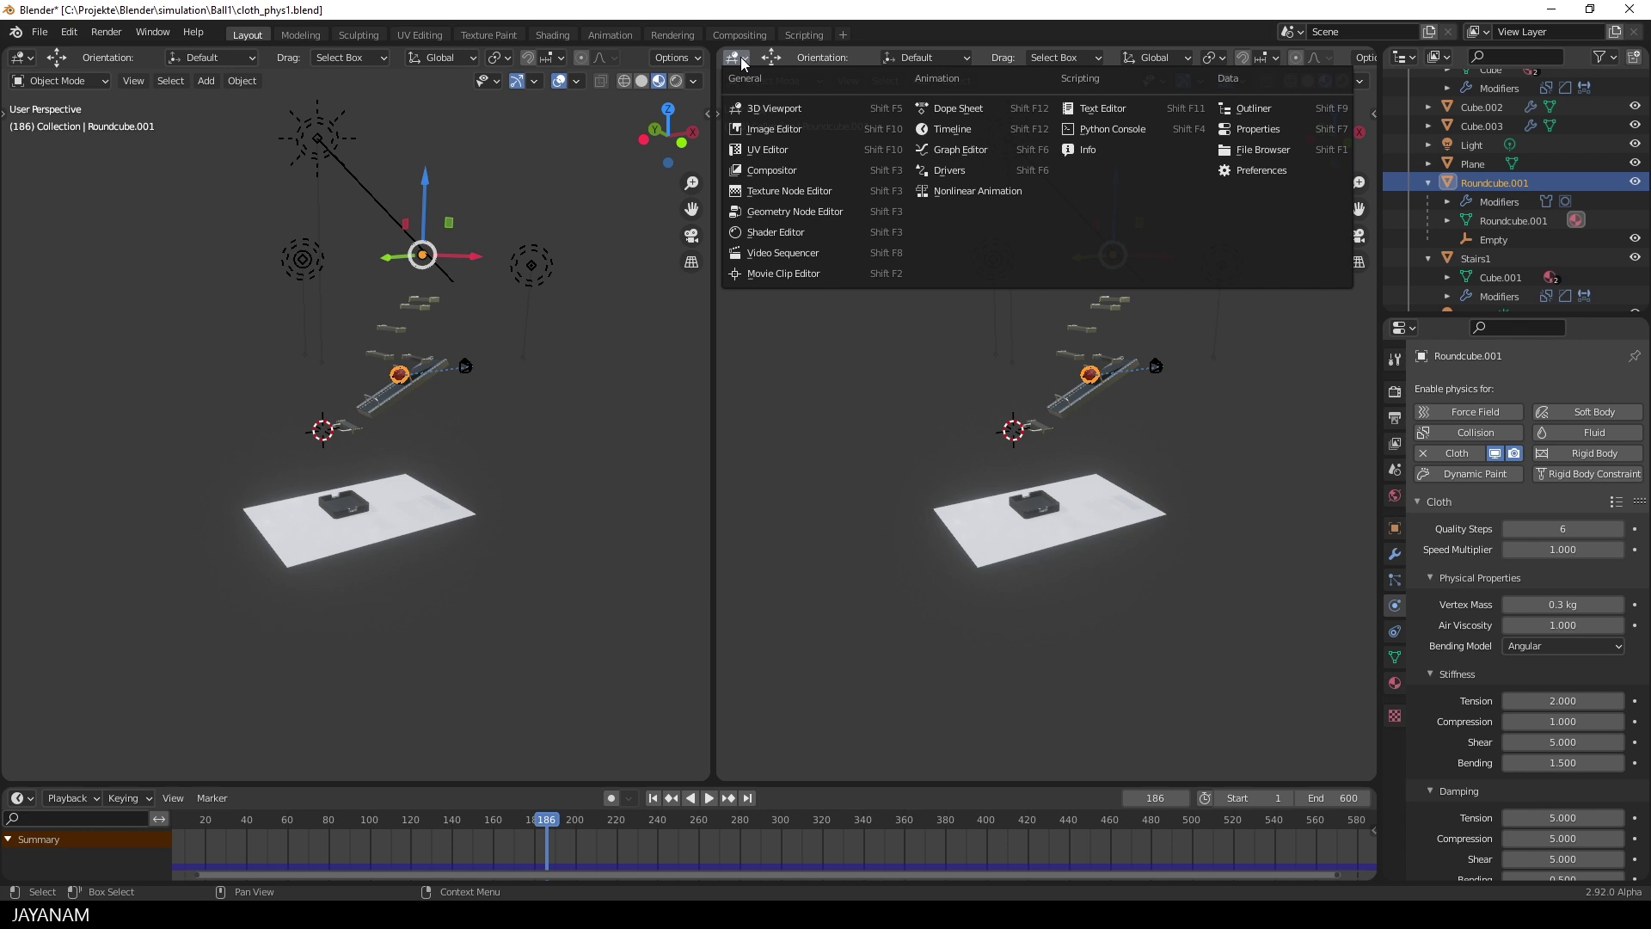
pyautogui.click(798, 232)
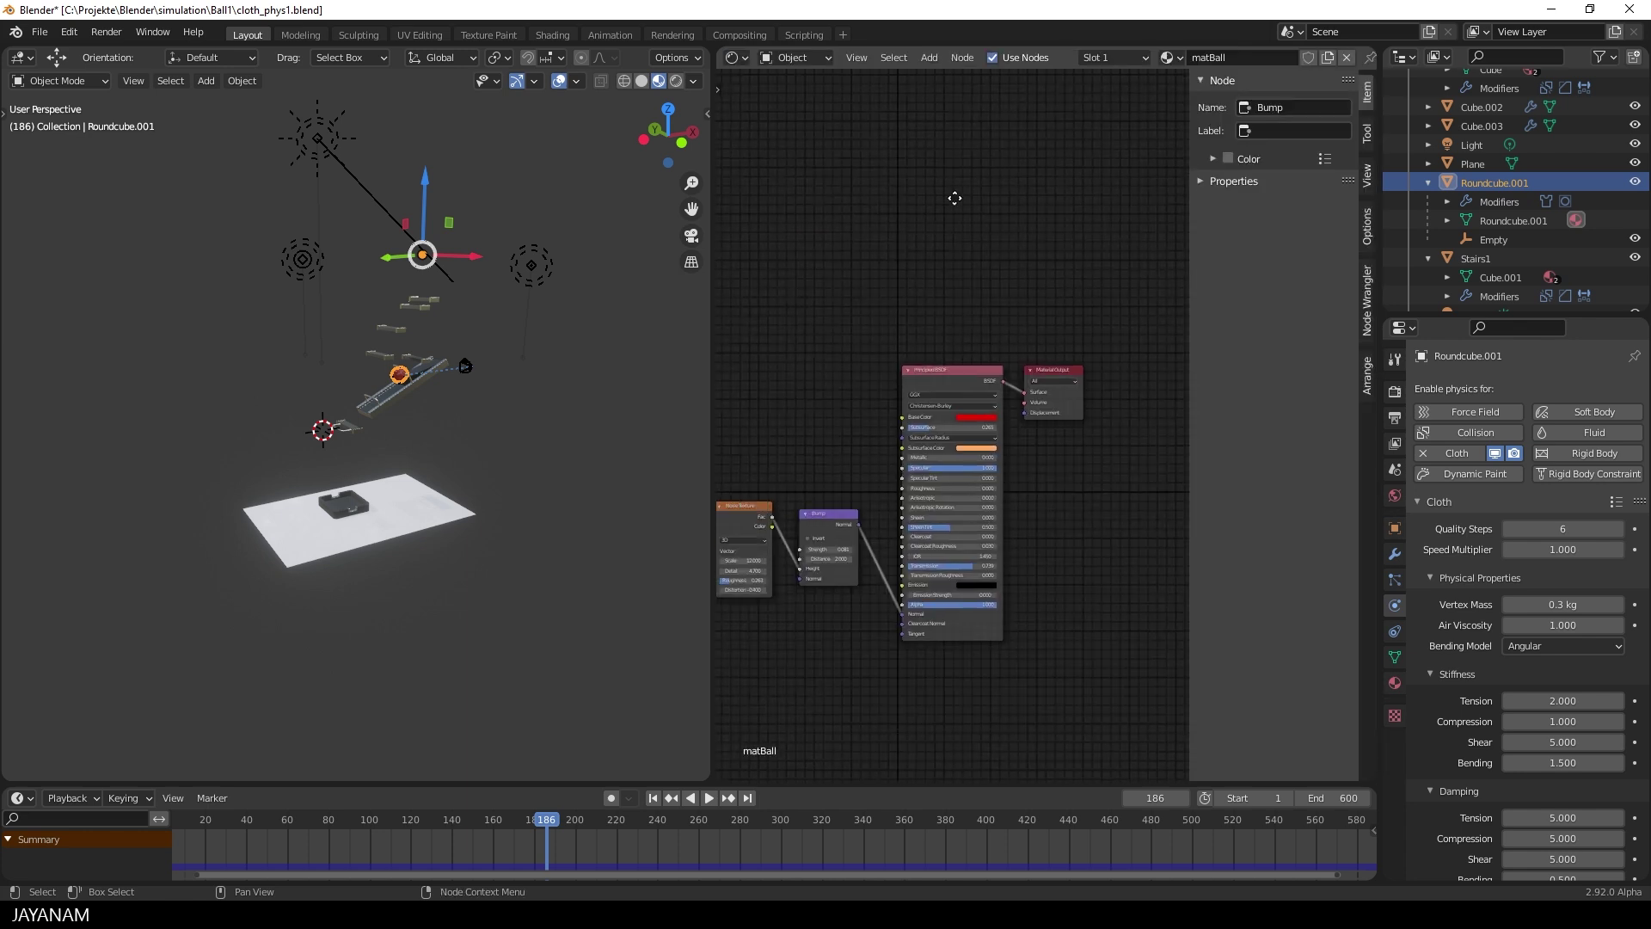
pyautogui.press('n')
pyautogui.press('Home')
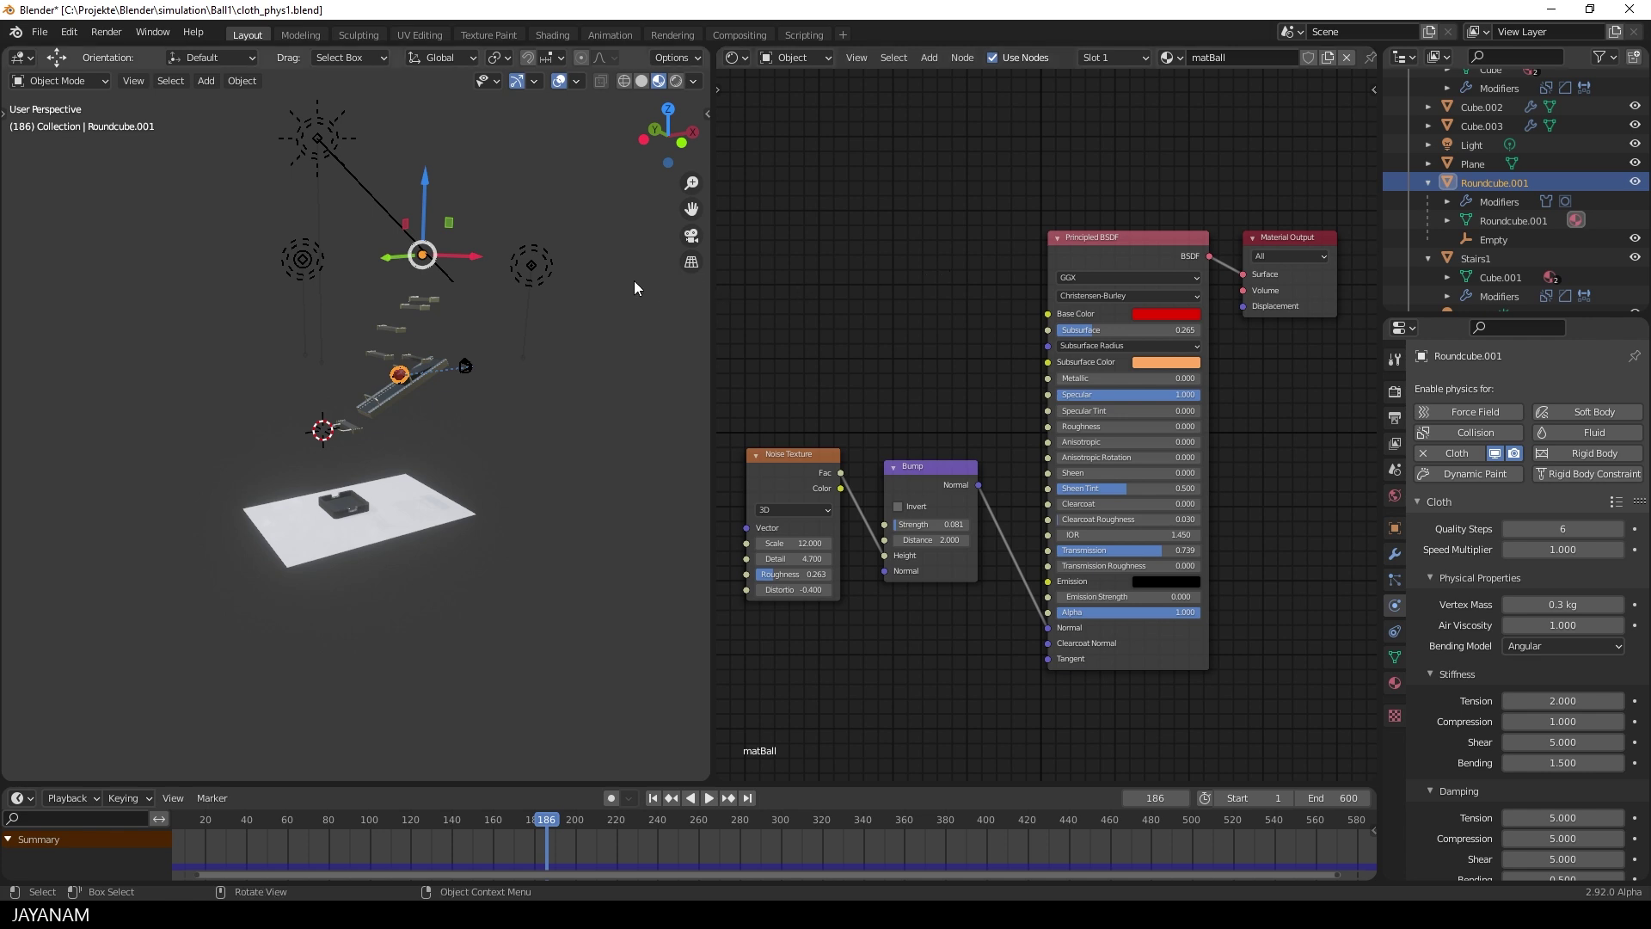
# Zoom the left view onto the red ball, scrub to an earlier frame and inspect the Bump node
pyautogui.press('KP_Decimal')
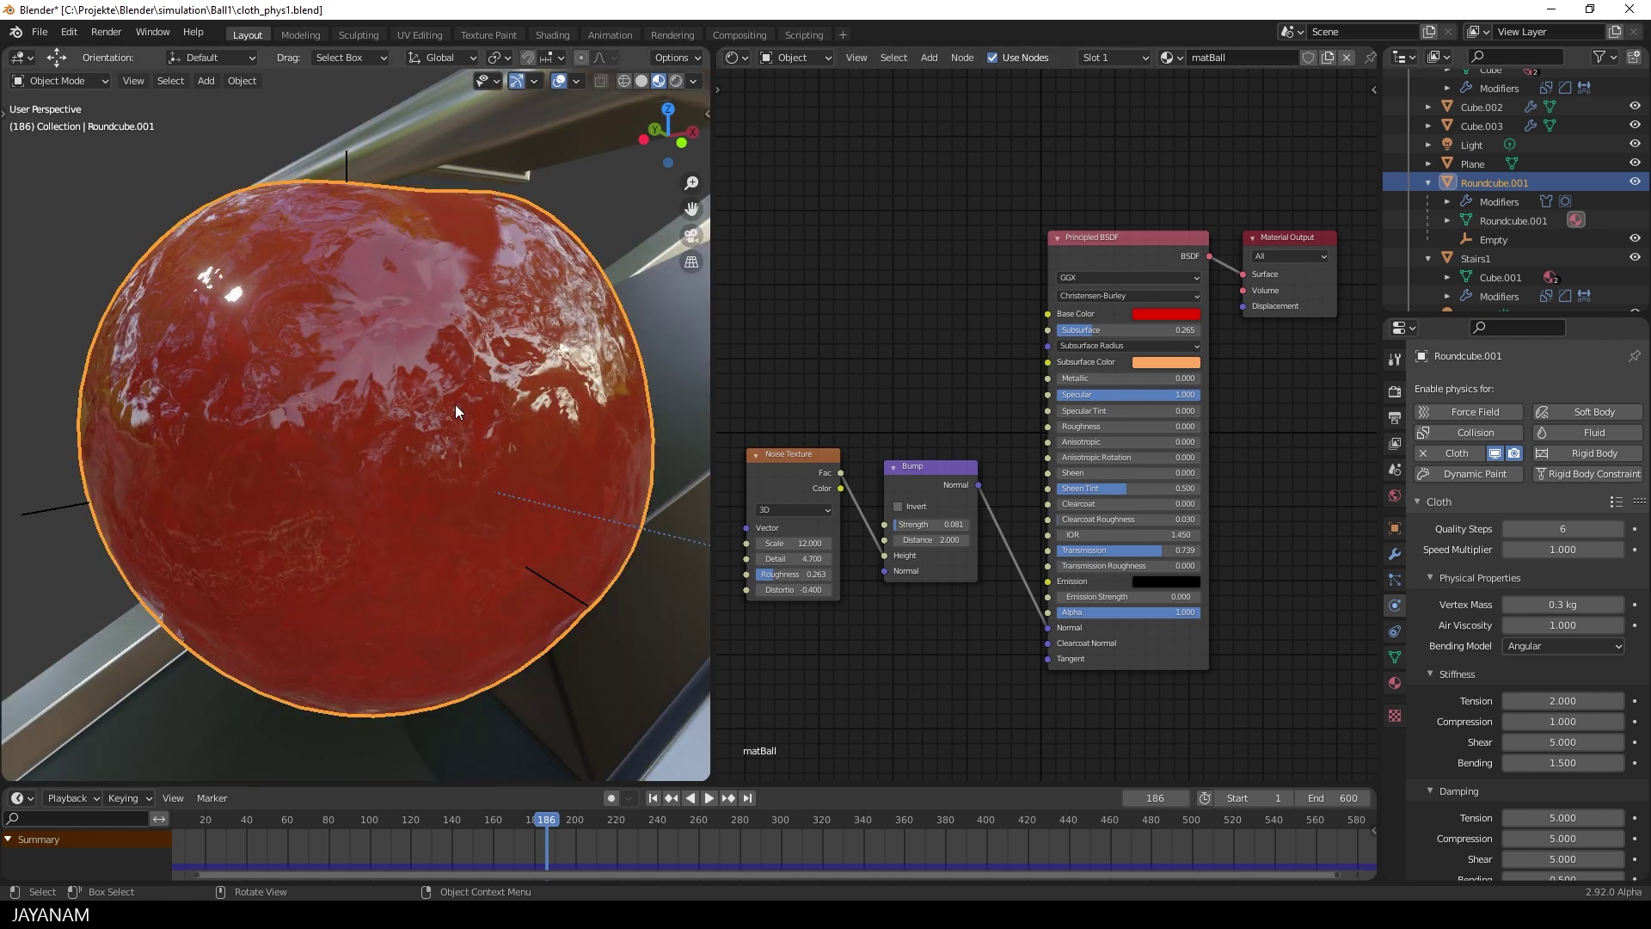
pyautogui.scroll(-4, 327, 370)
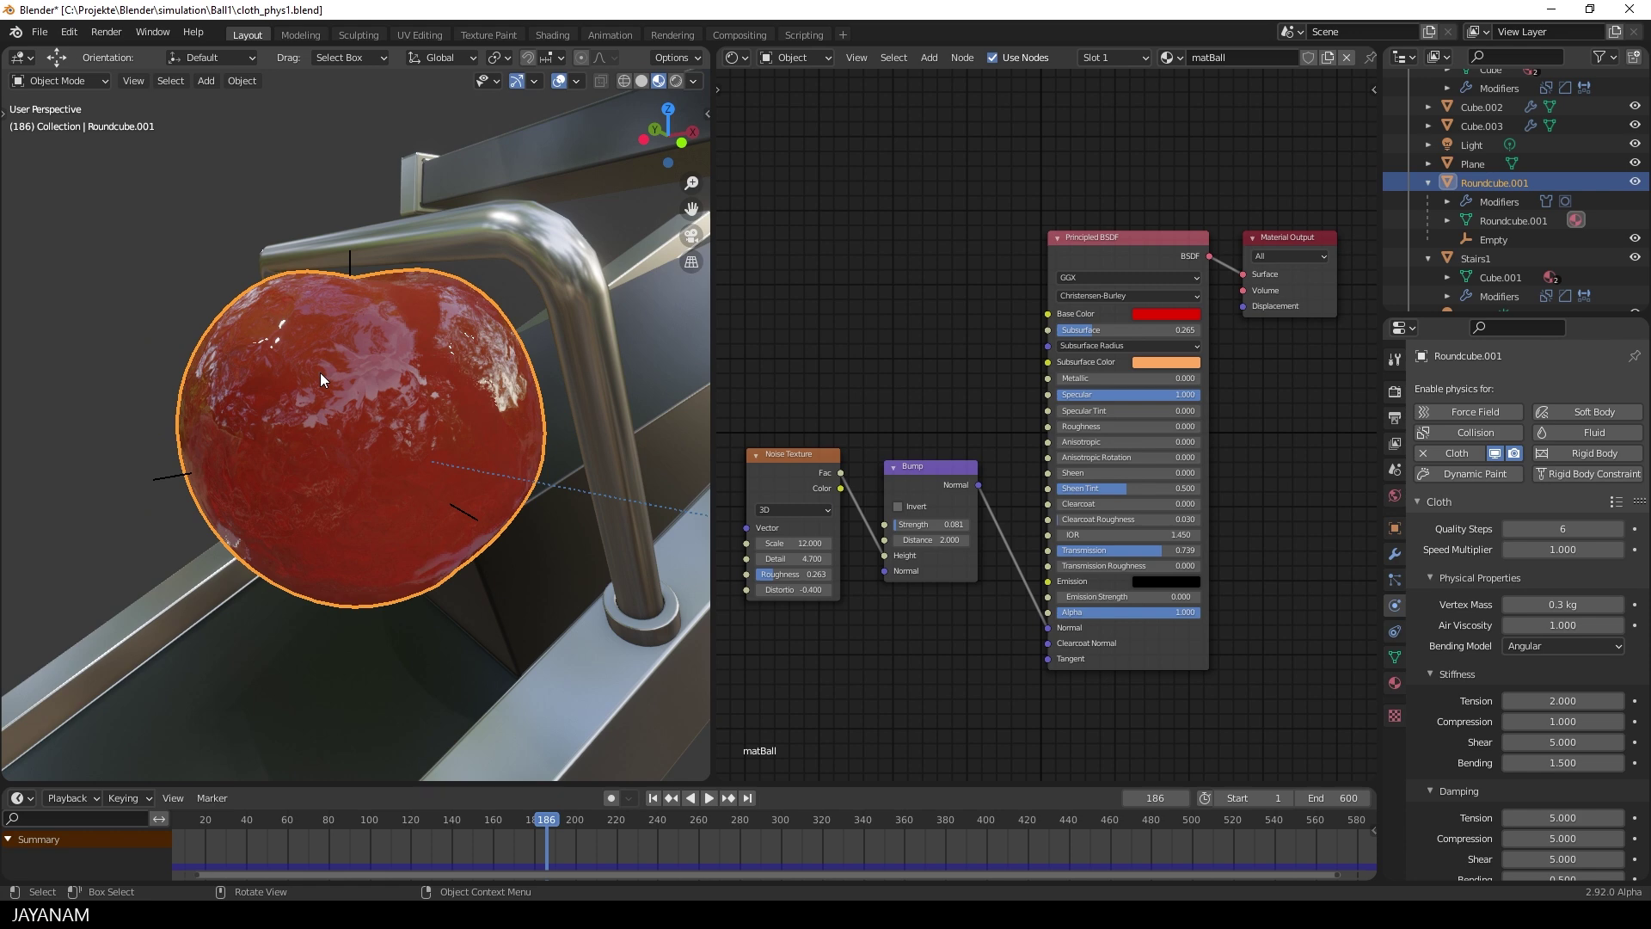
pyautogui.moveTo(545, 820)
pyautogui.mouseDown()
pyautogui.moveTo(560, 821)
pyautogui.moveTo(490, 819)
pyautogui.moveTo(528, 819)
pyautogui.mouseUp()
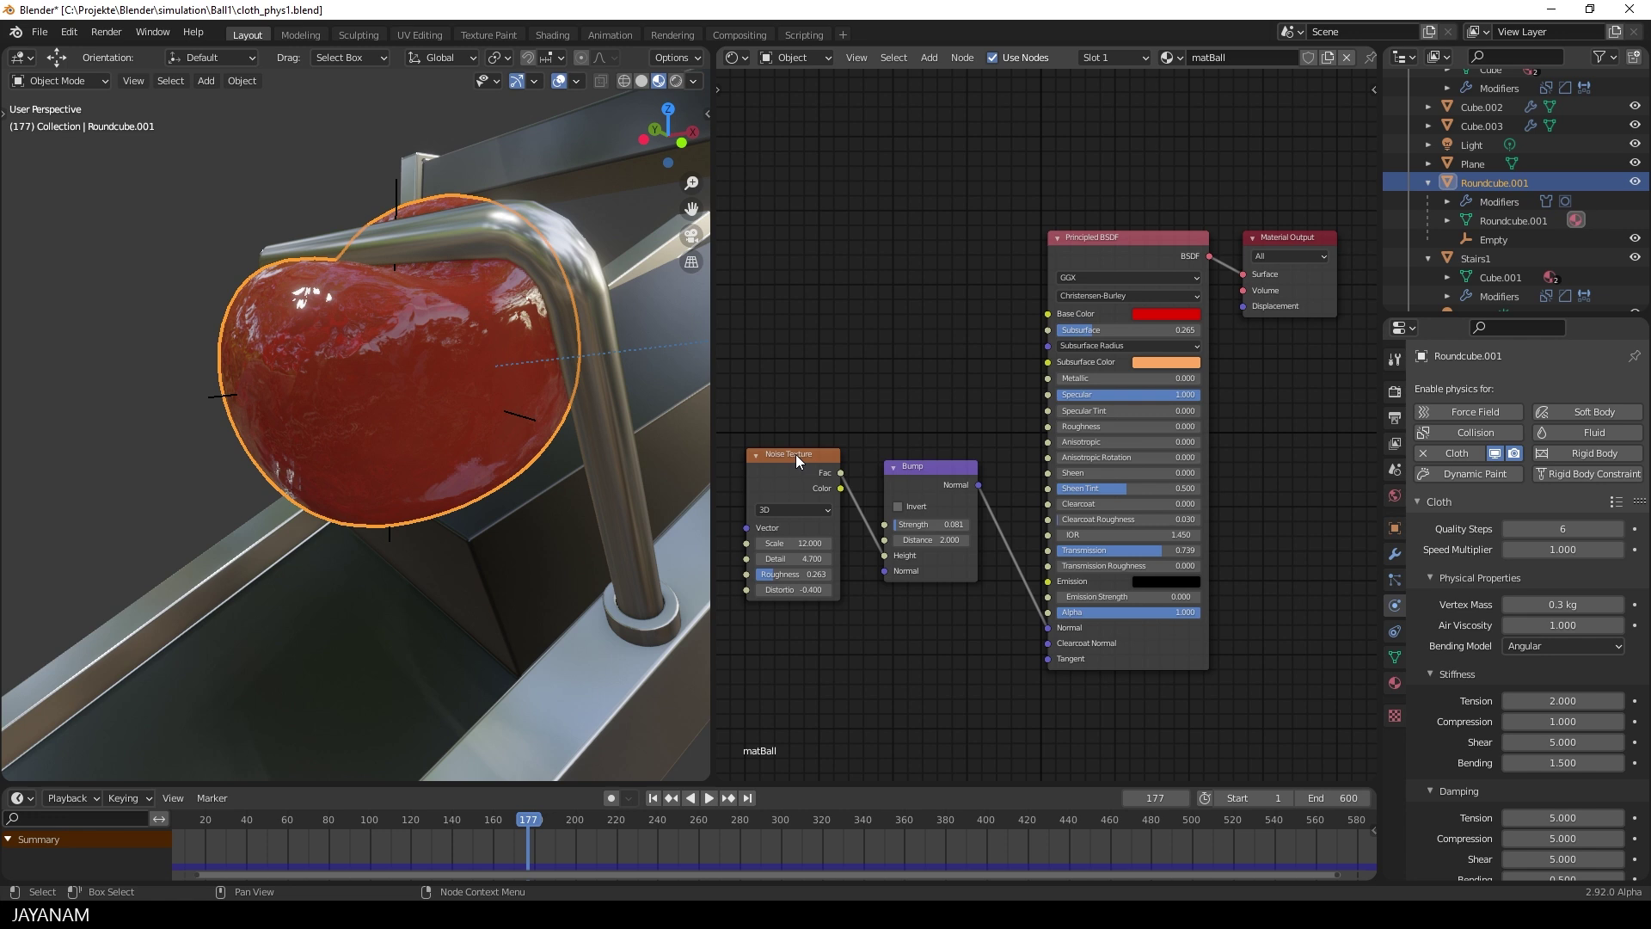
pyautogui.click(920, 468)
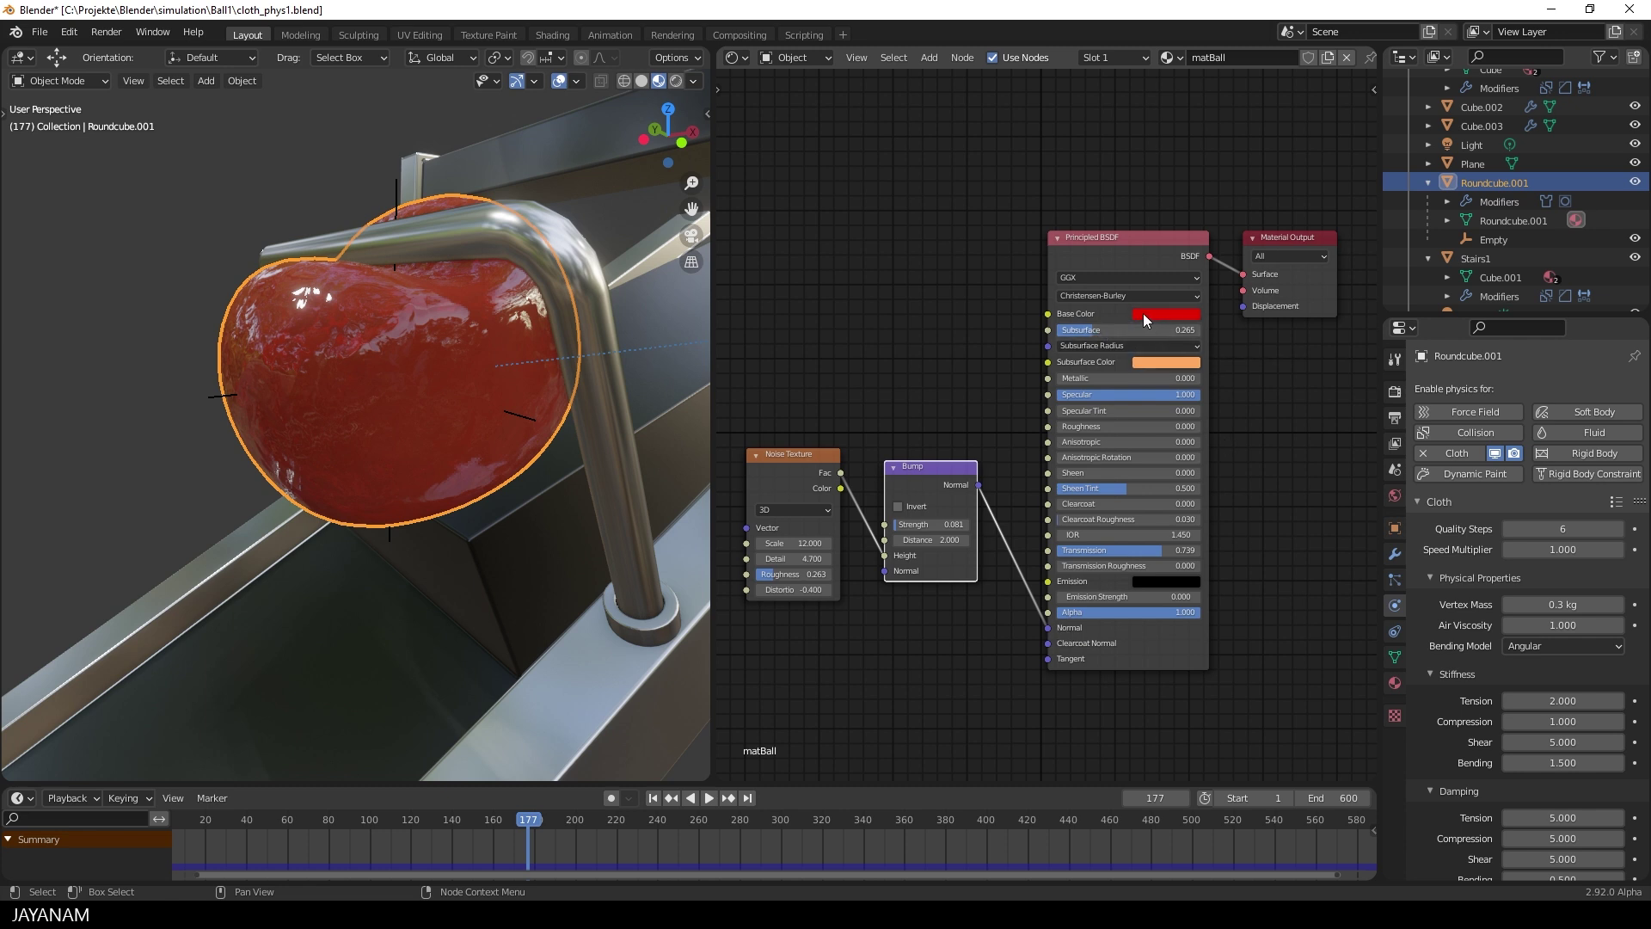
pyautogui.click(979, 346)
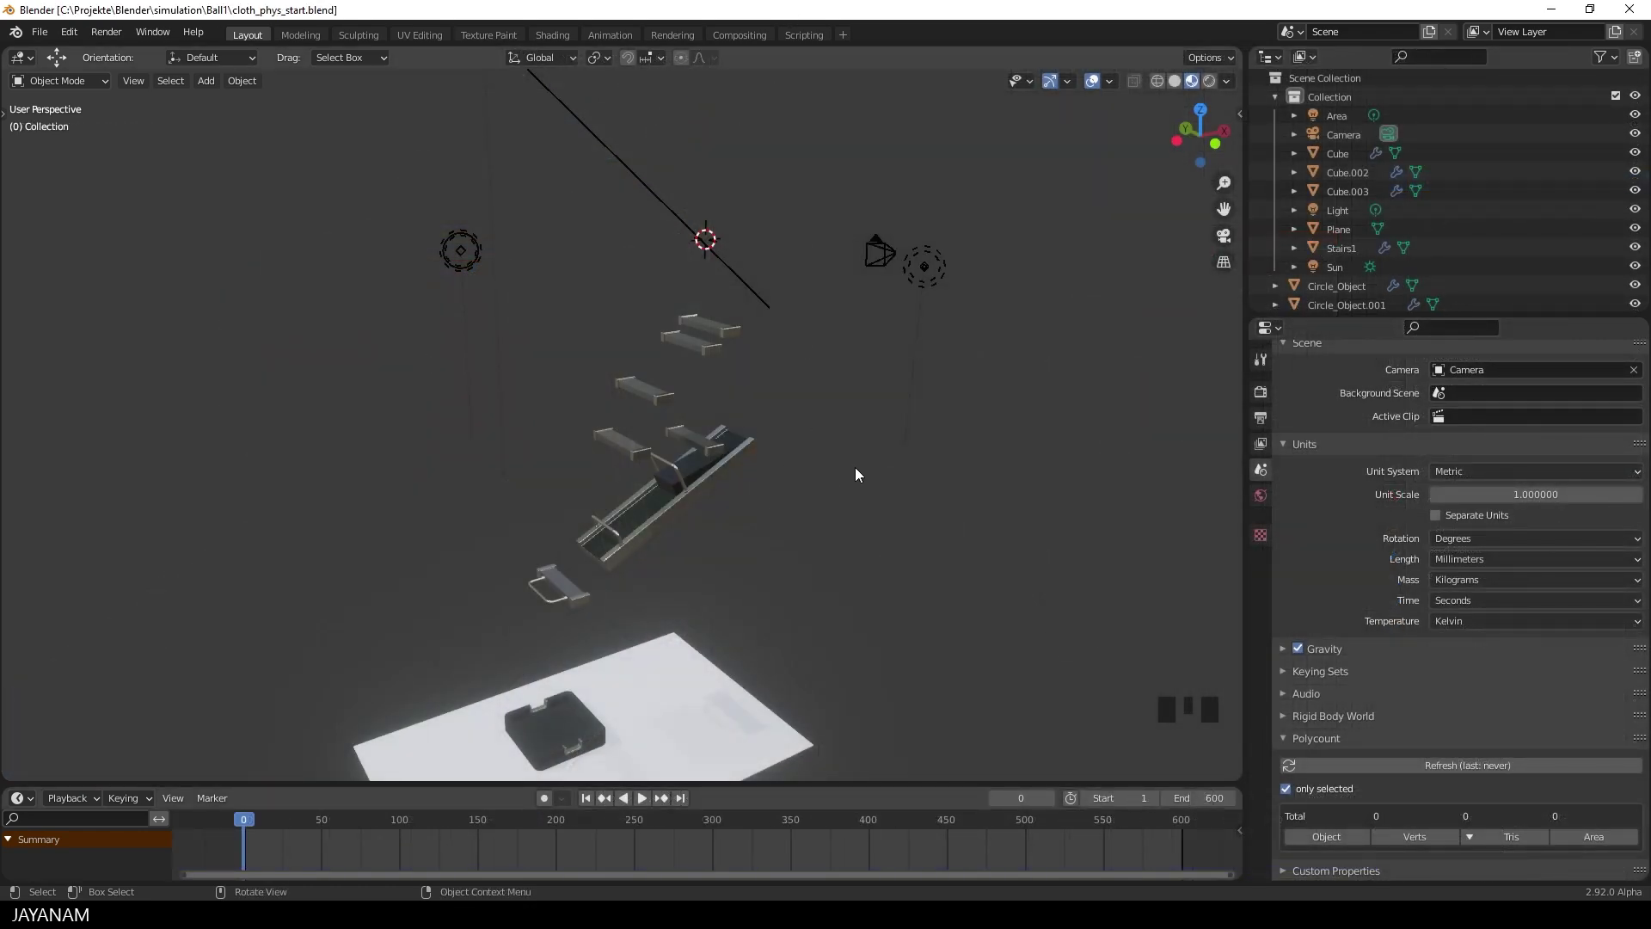
# Add a mesh cube, Cube.001, with Shift+A and bring the view in close to it
pyautogui.moveTo(855, 467); pyautogui.dragTo(853, 474, button='middle')
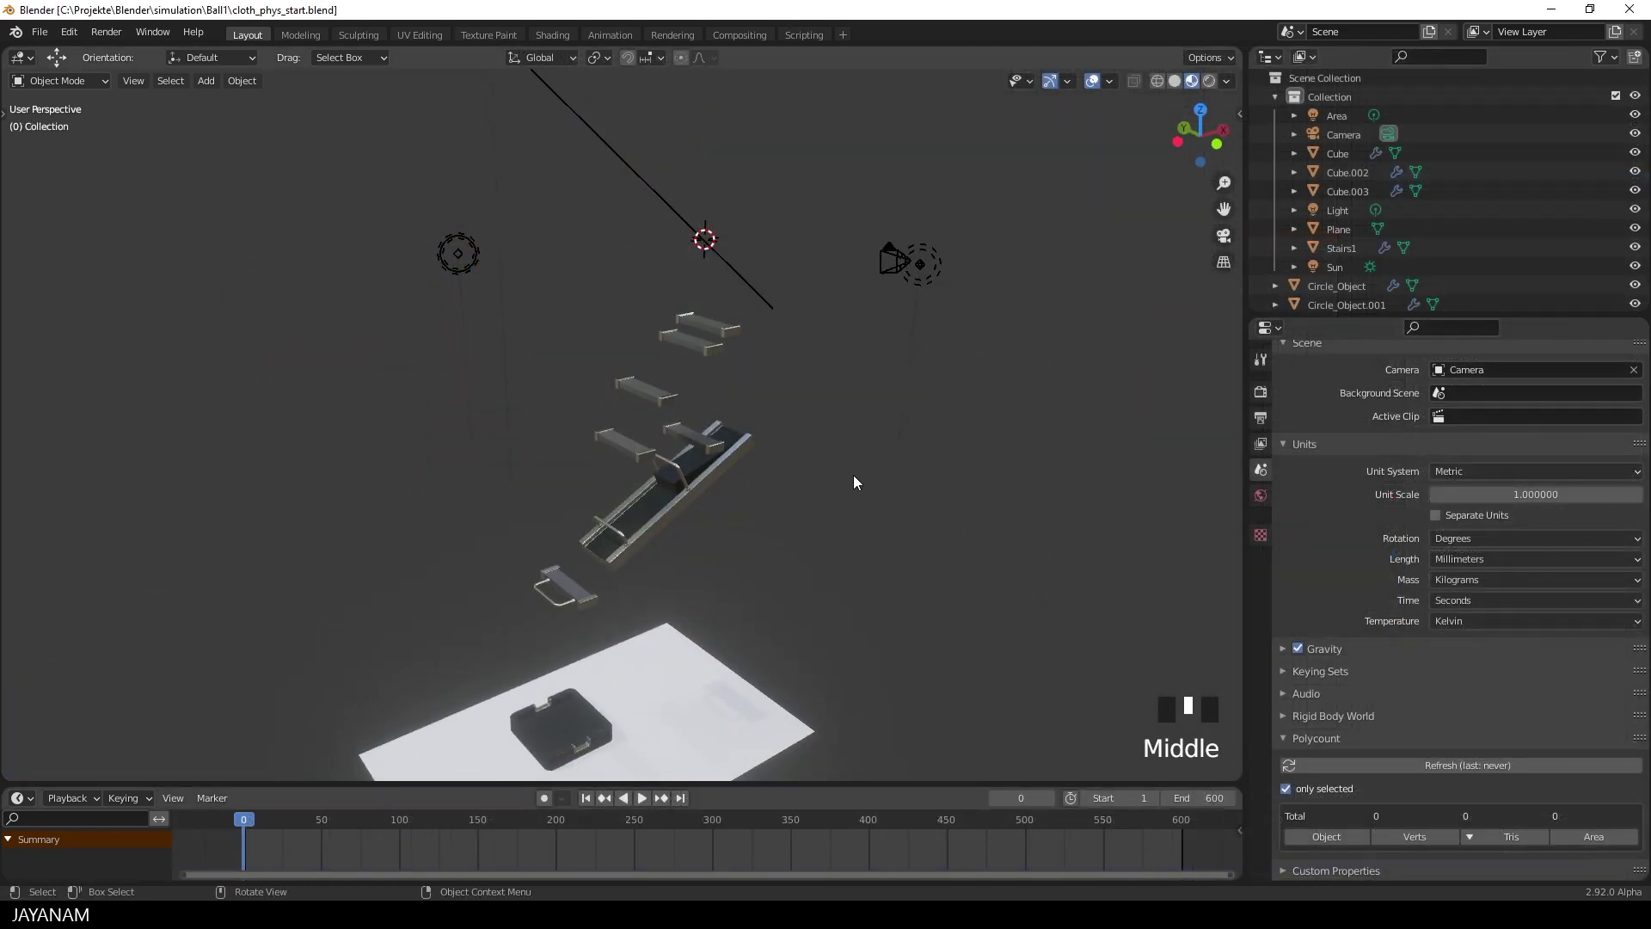
pyautogui.hotkey('shift', 'a')
pyautogui.moveTo(853, 475)
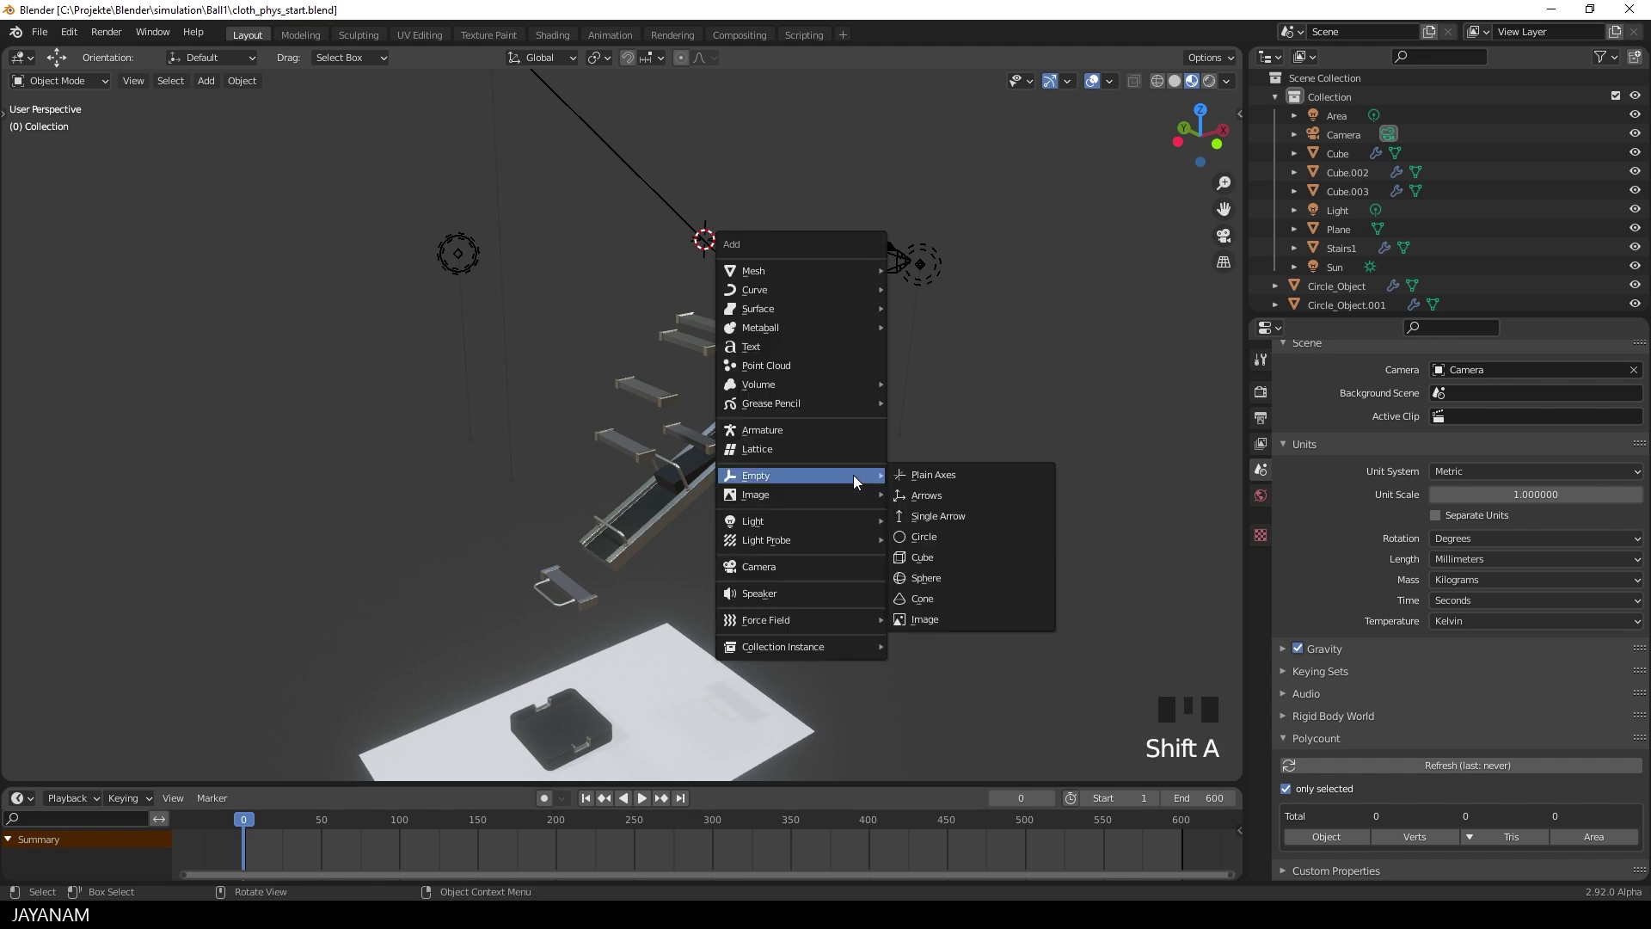
pyautogui.moveTo(800, 271)
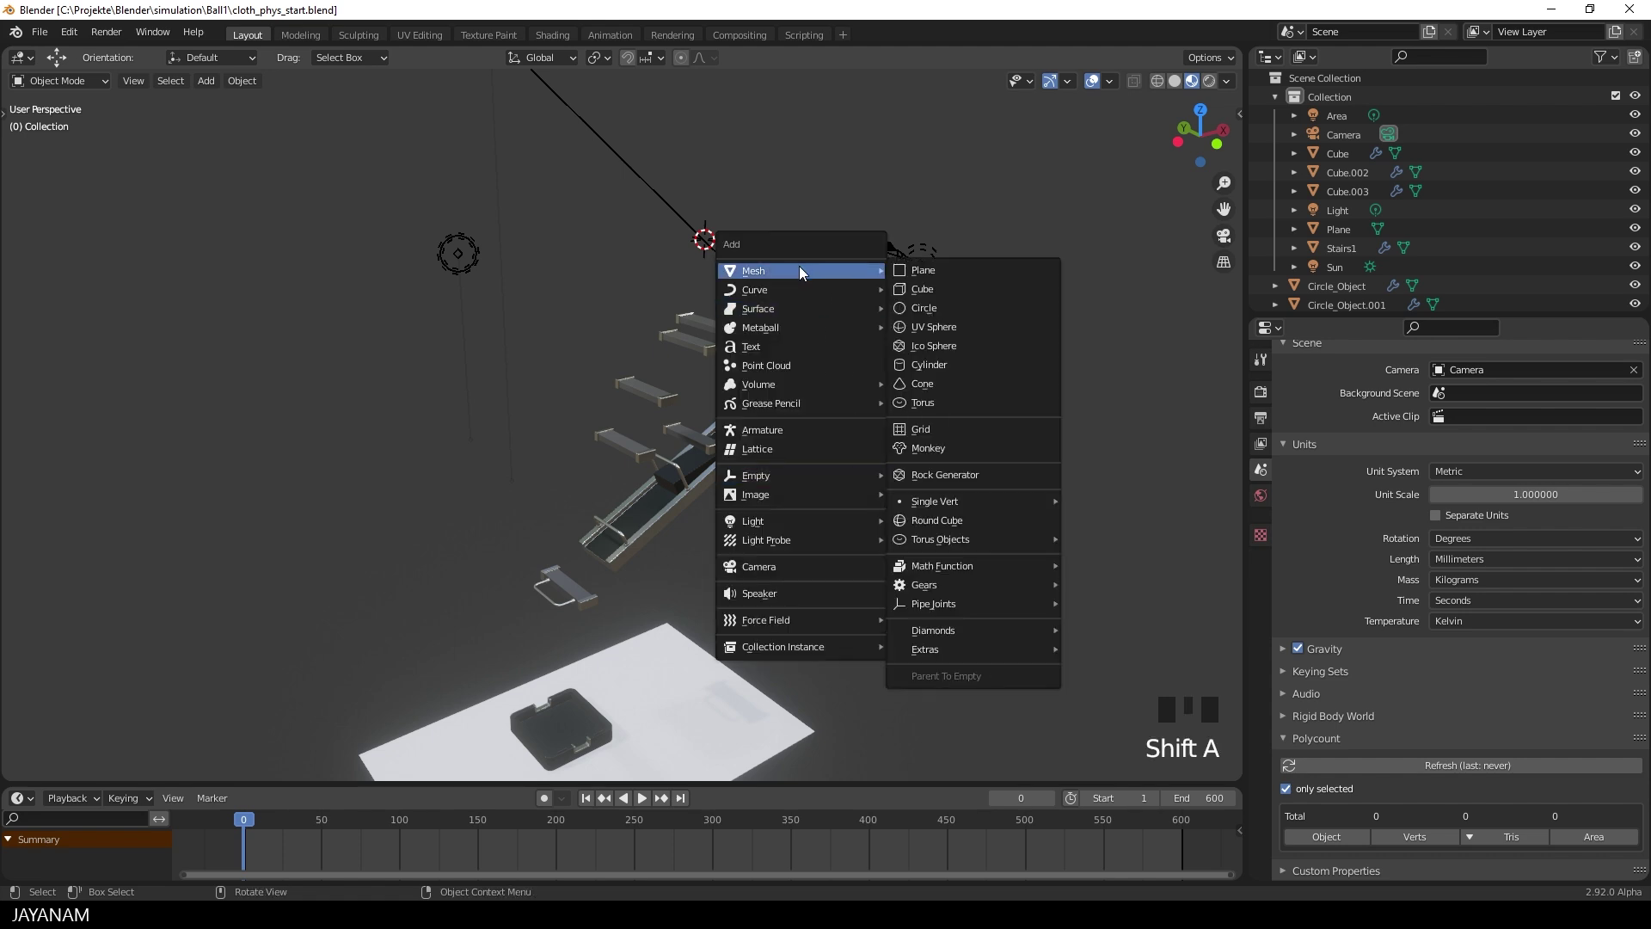
pyautogui.click(931, 292)
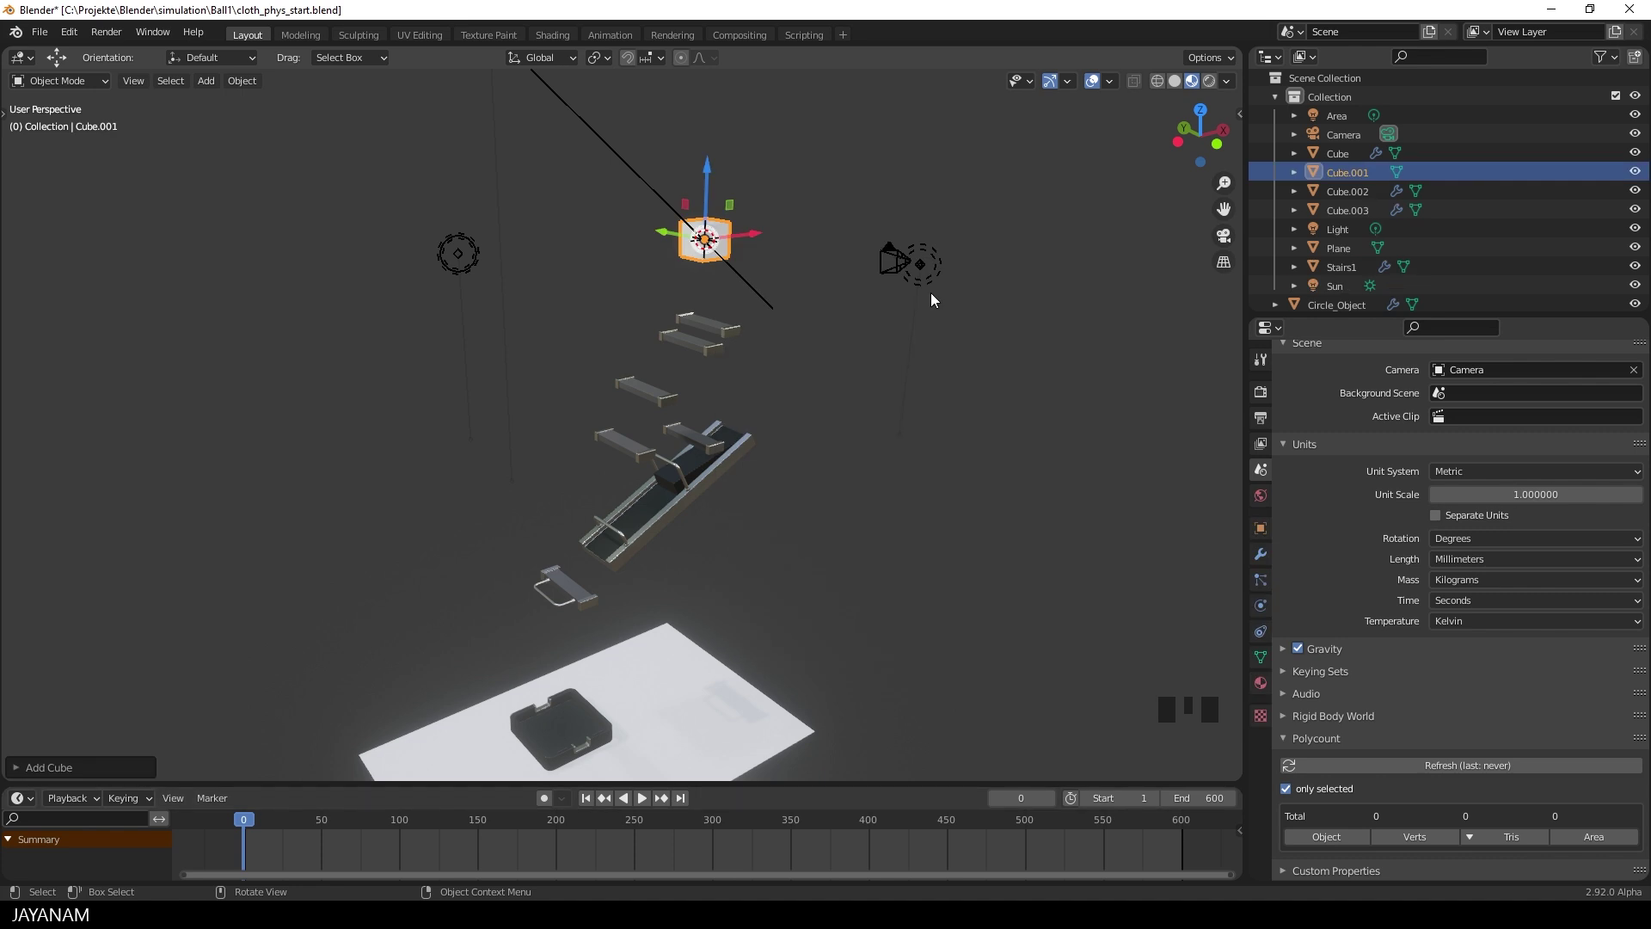
pyautogui.keyDown('shift'); pyautogui.moveTo(910, 322); pyautogui.dragTo(874, 424, button='middle'); pyautogui.keyUp('shift')
pyautogui.scroll(4, 872, 425)
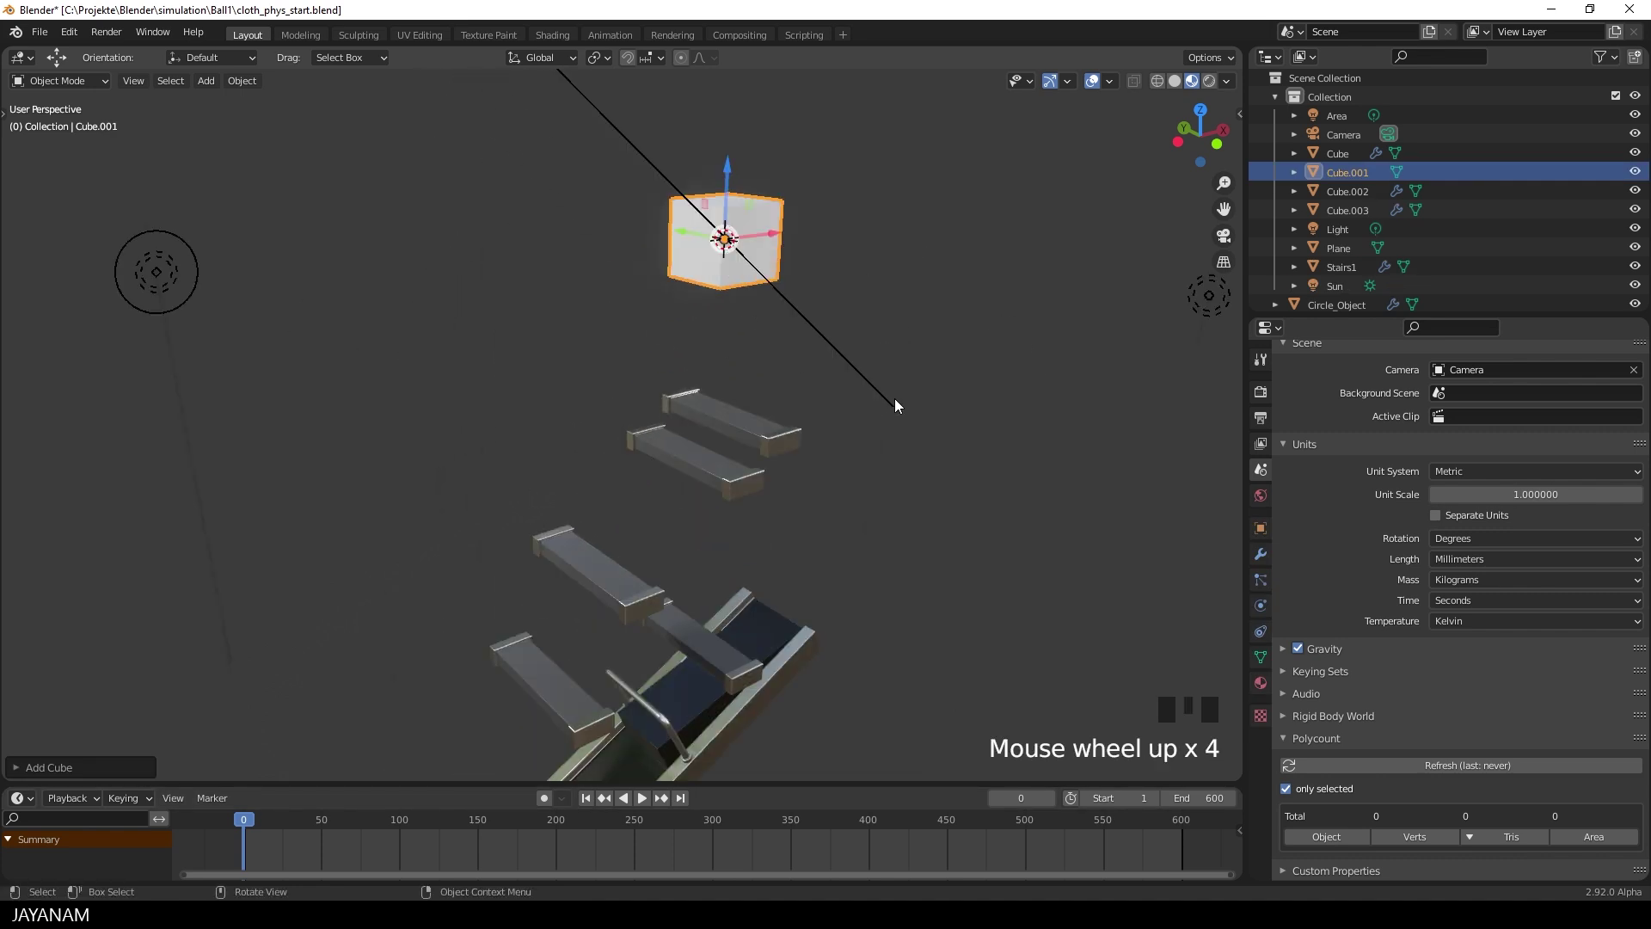
# Add a Subdivision Surface modifier to the cube at viewport level 3 and apply it
pyautogui.click(1261, 554)
pyautogui.click(1388, 389)
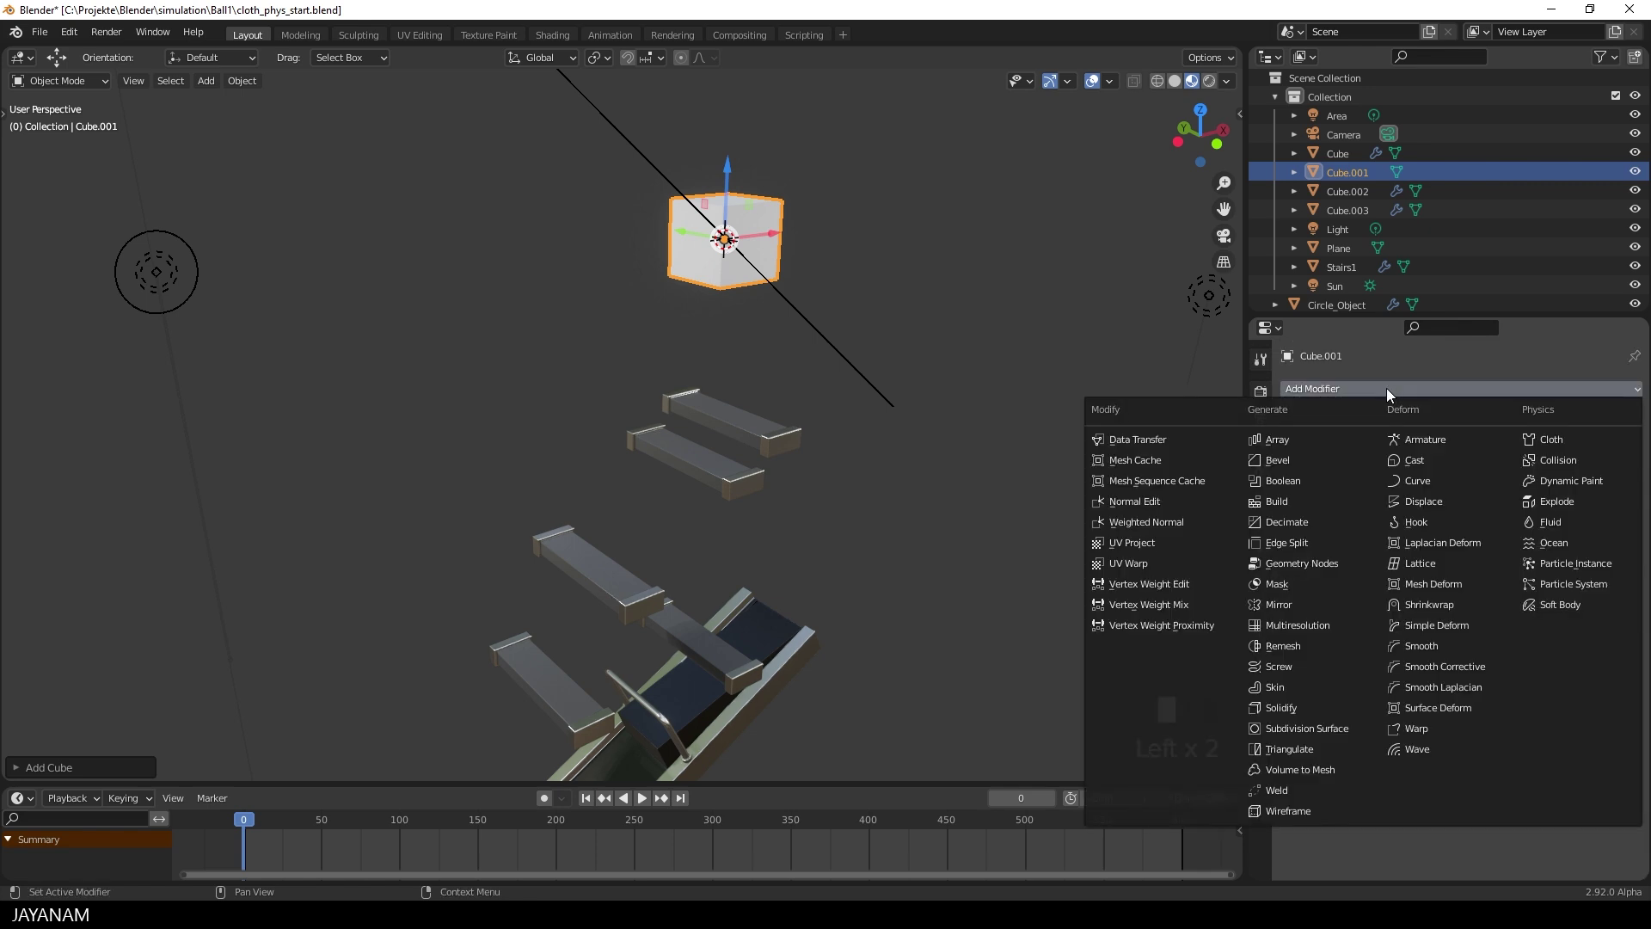
pyautogui.click(1303, 727)
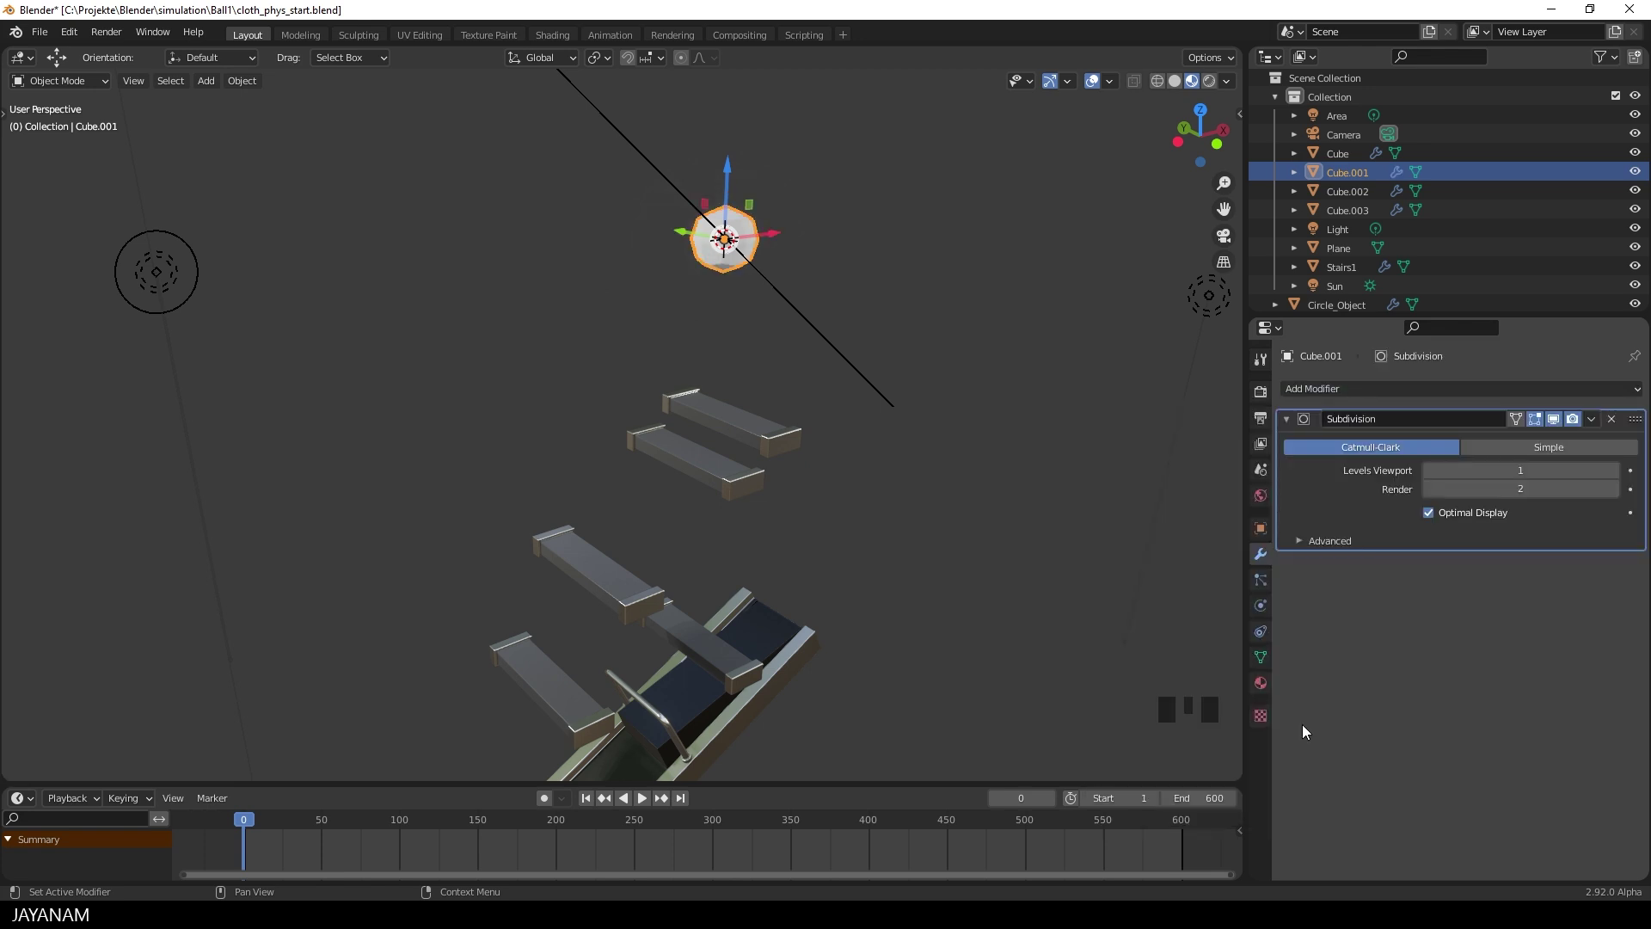
pyautogui.click(1615, 473)
pyautogui.click(1616, 473)
pyautogui.click(1616, 473)
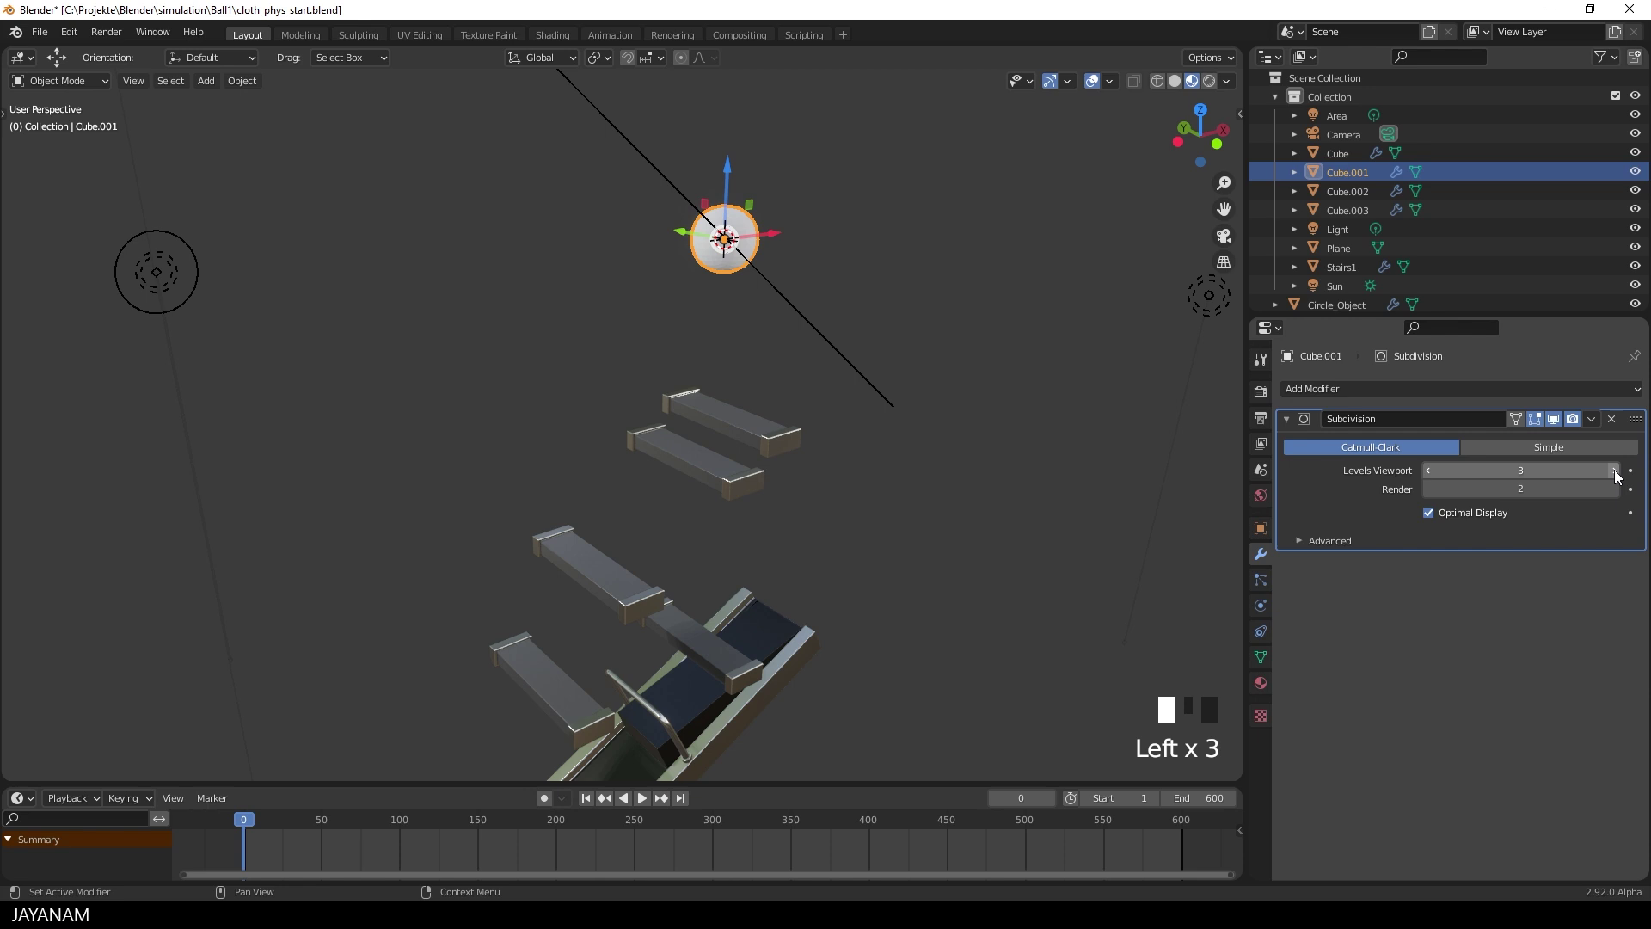
pyautogui.click(1592, 420)
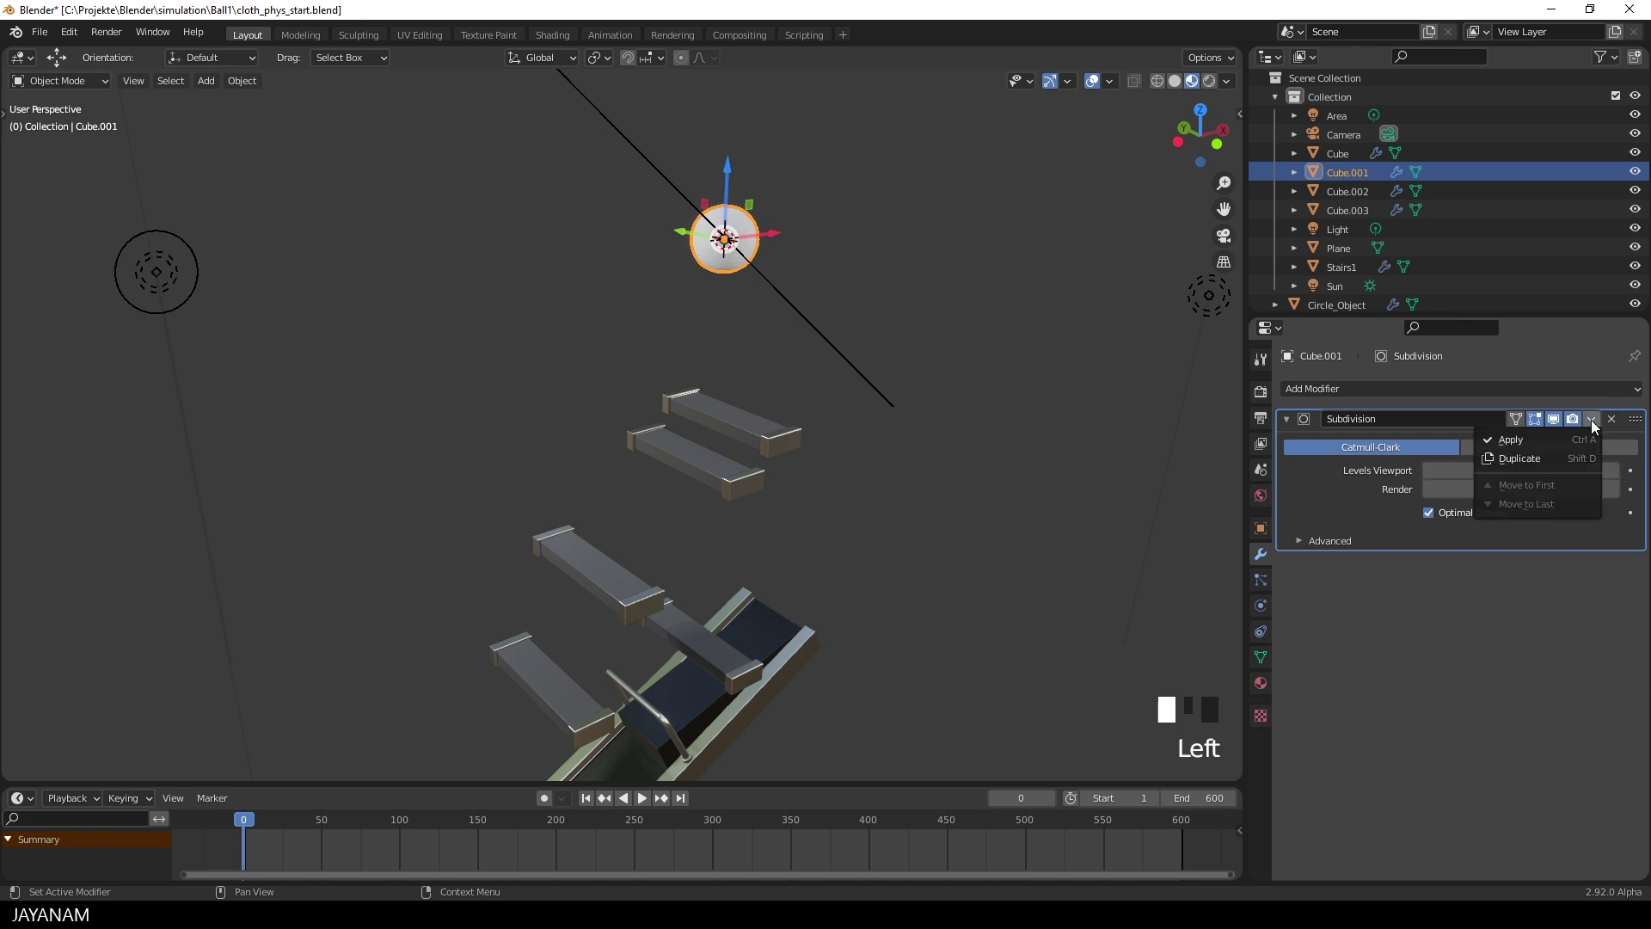
pyautogui.click(1512, 440)
pyautogui.keyDown('shift'); pyautogui.moveTo(968, 312); pyautogui.dragTo(885, 476, button='middle'); pyautogui.keyUp('shift')
# Inspect the sphere's mesh in Edit Mode, shade it smooth and save the file
pyautogui.press('Tab')
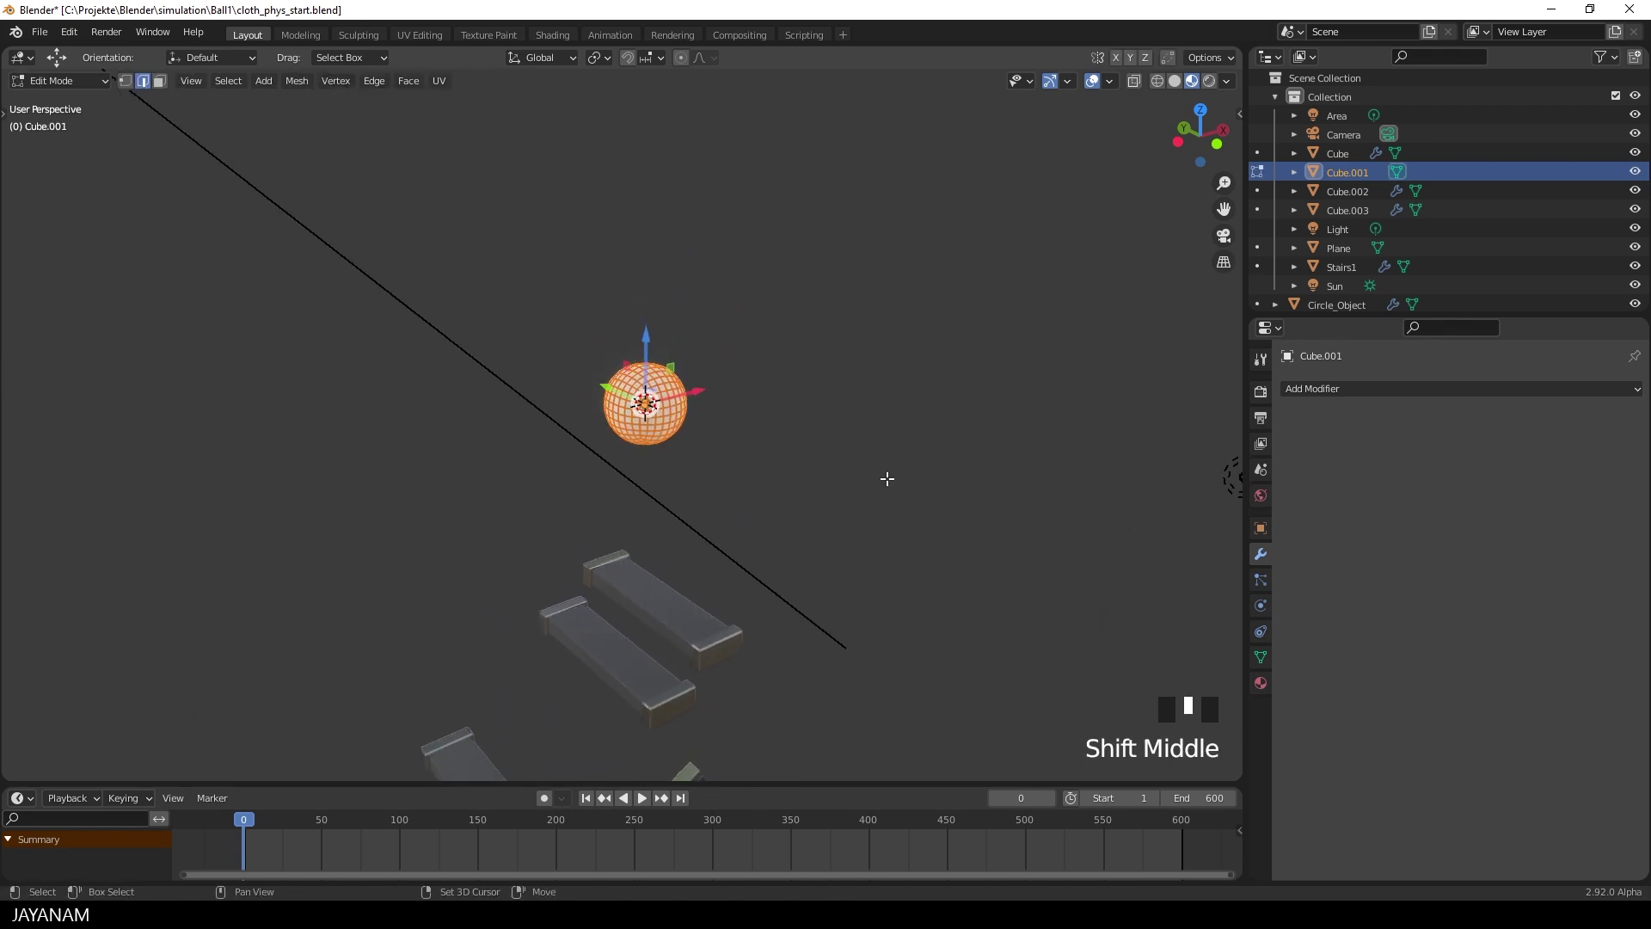
pyautogui.scroll(3, 885, 468)
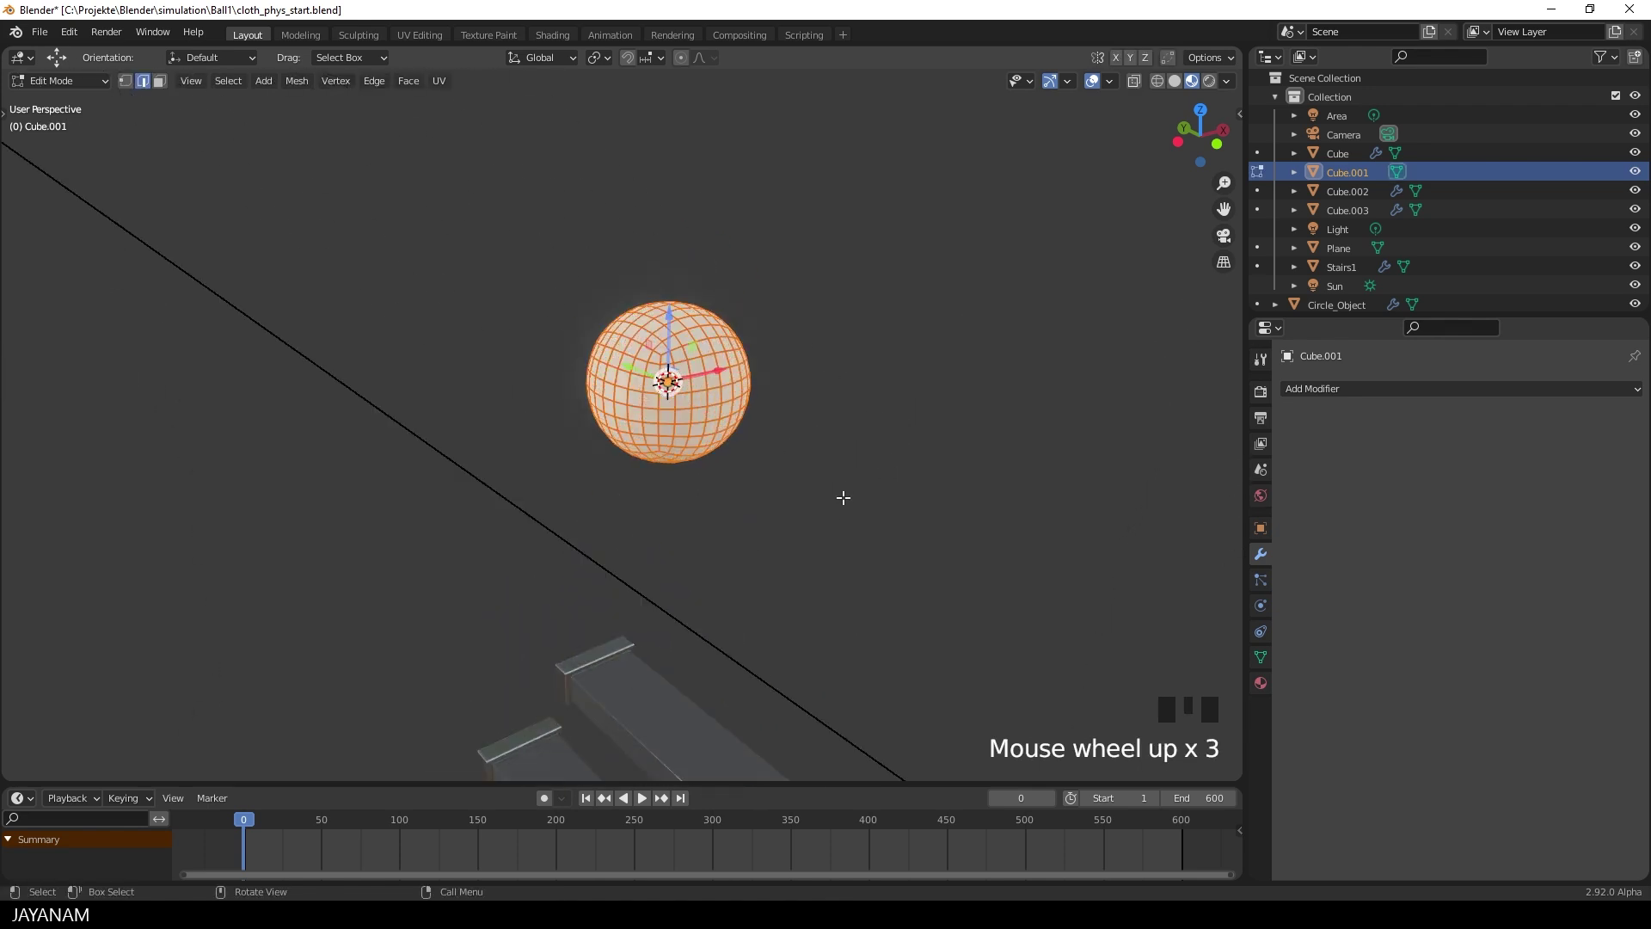
pyautogui.scroll(-3, 854, 491)
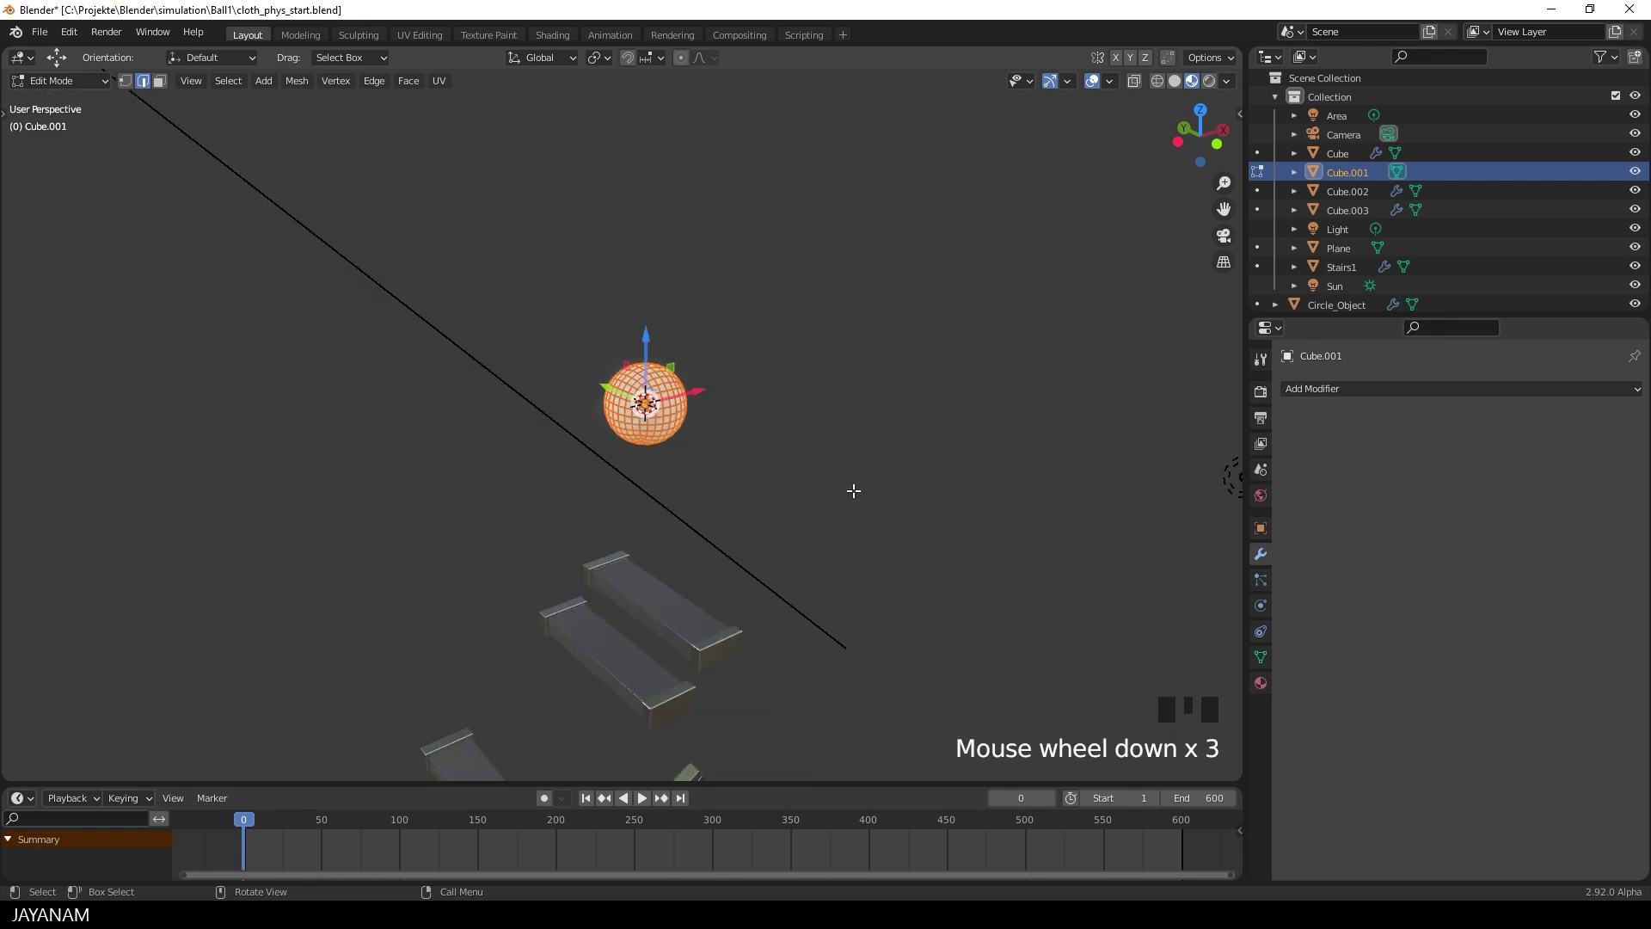
pyautogui.press('Tab')
pyautogui.rightClick(667, 431)
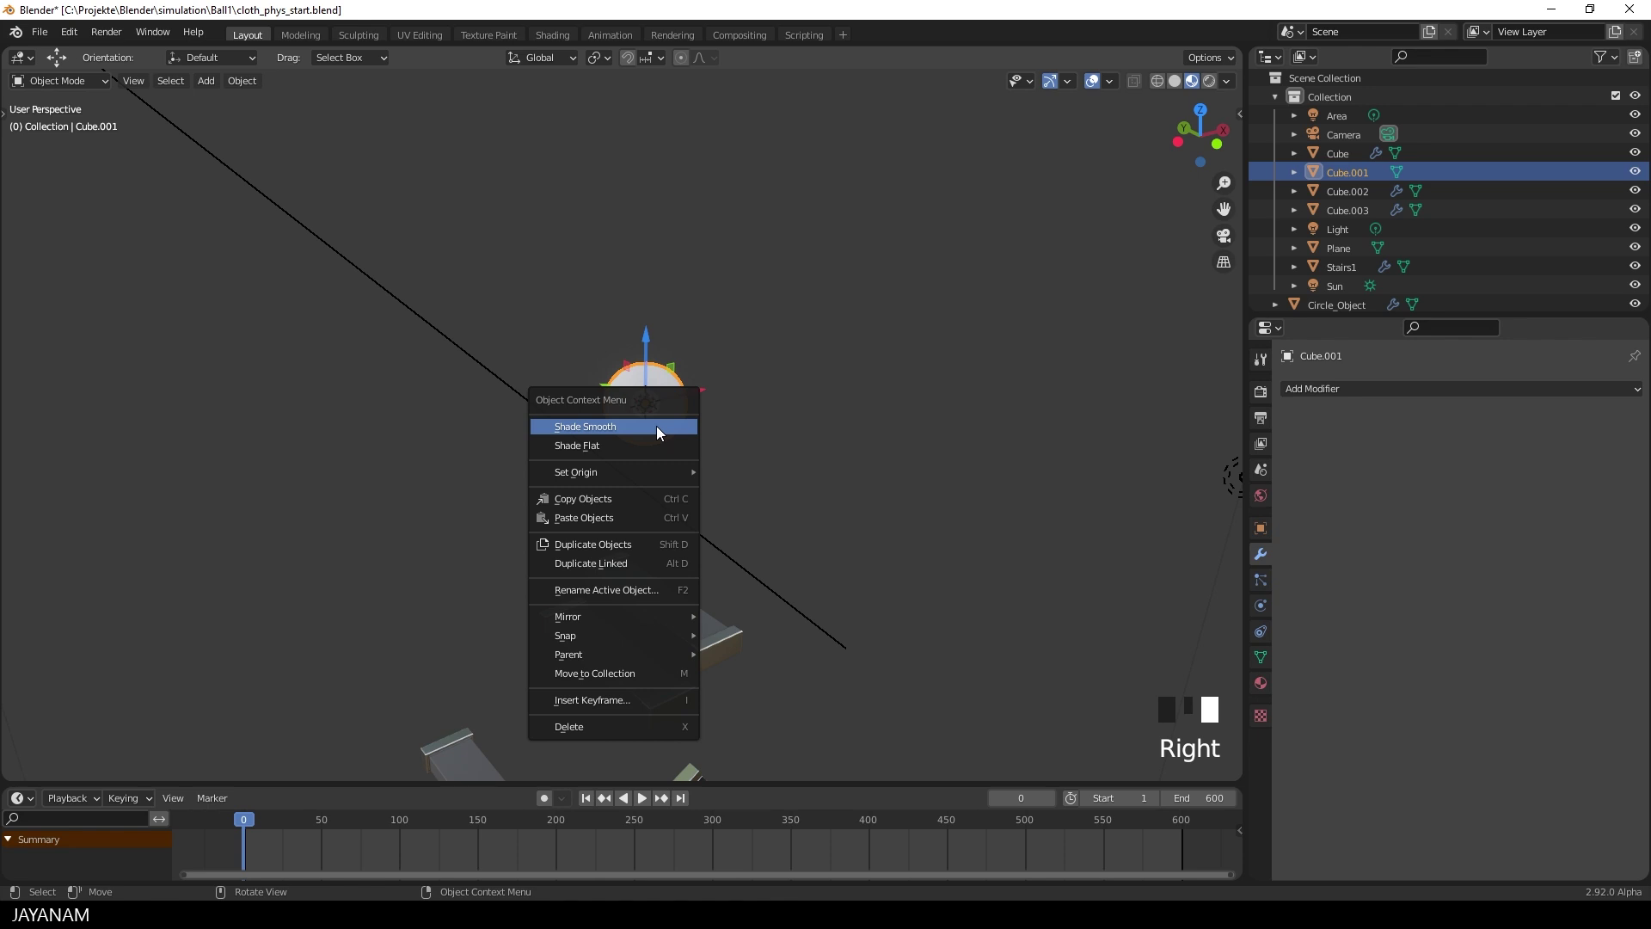
pyautogui.click(657, 426)
pyautogui.hotkey('ctrl', 's')
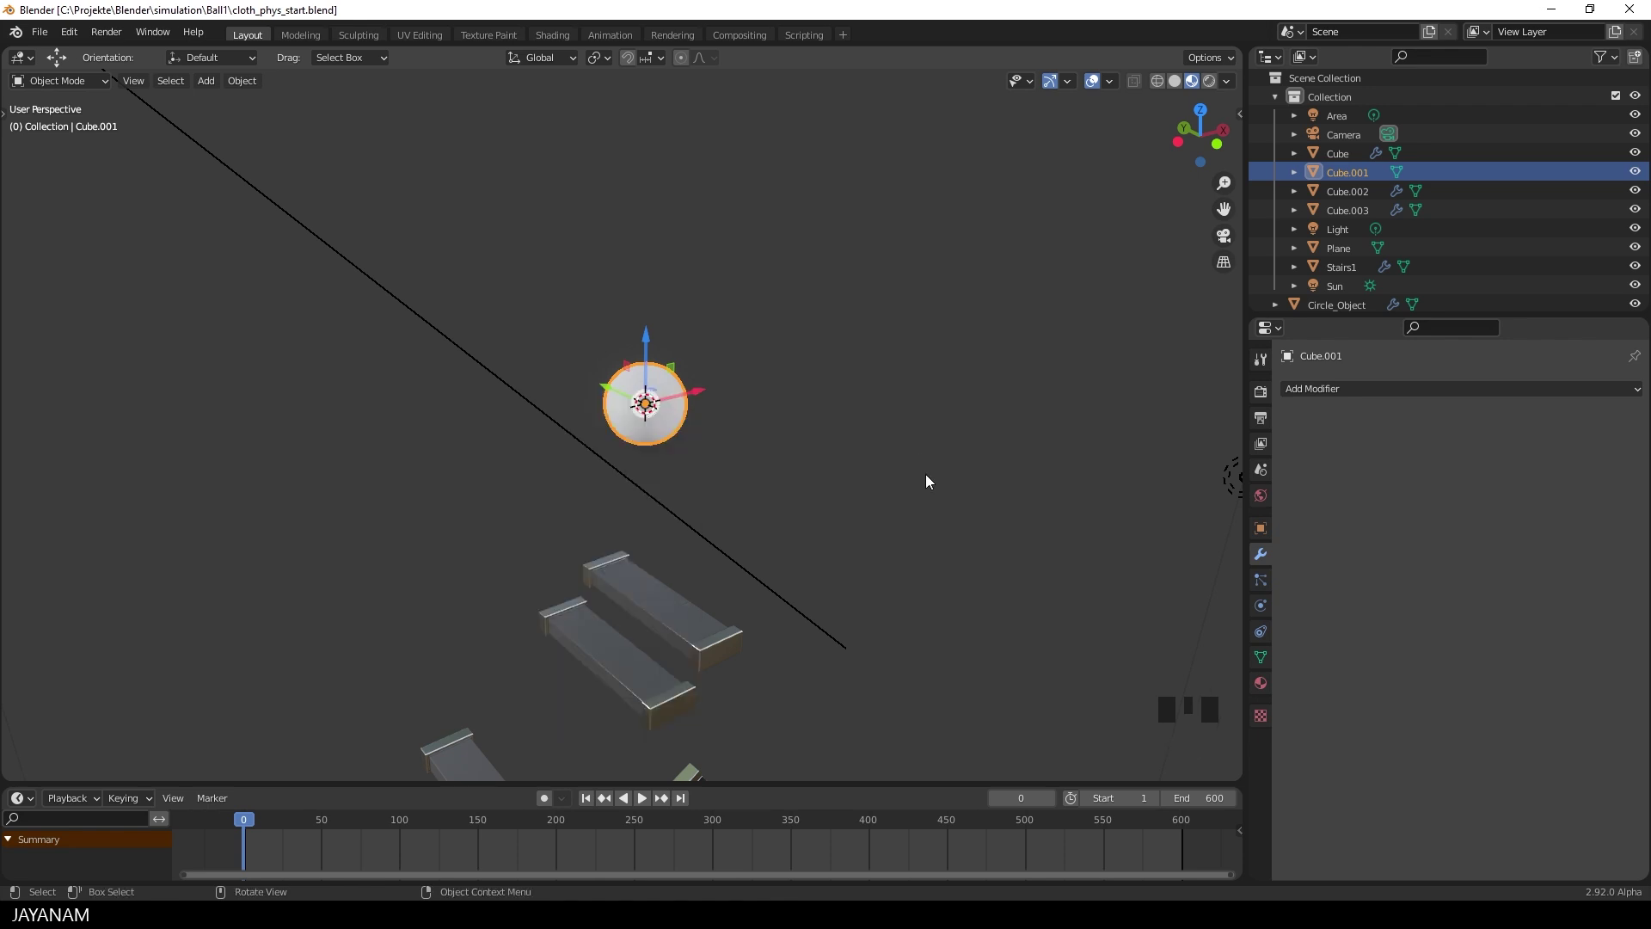
# Enable cloth physics on the sphere and raise quality steps to 6
pyautogui.click(1264, 607)
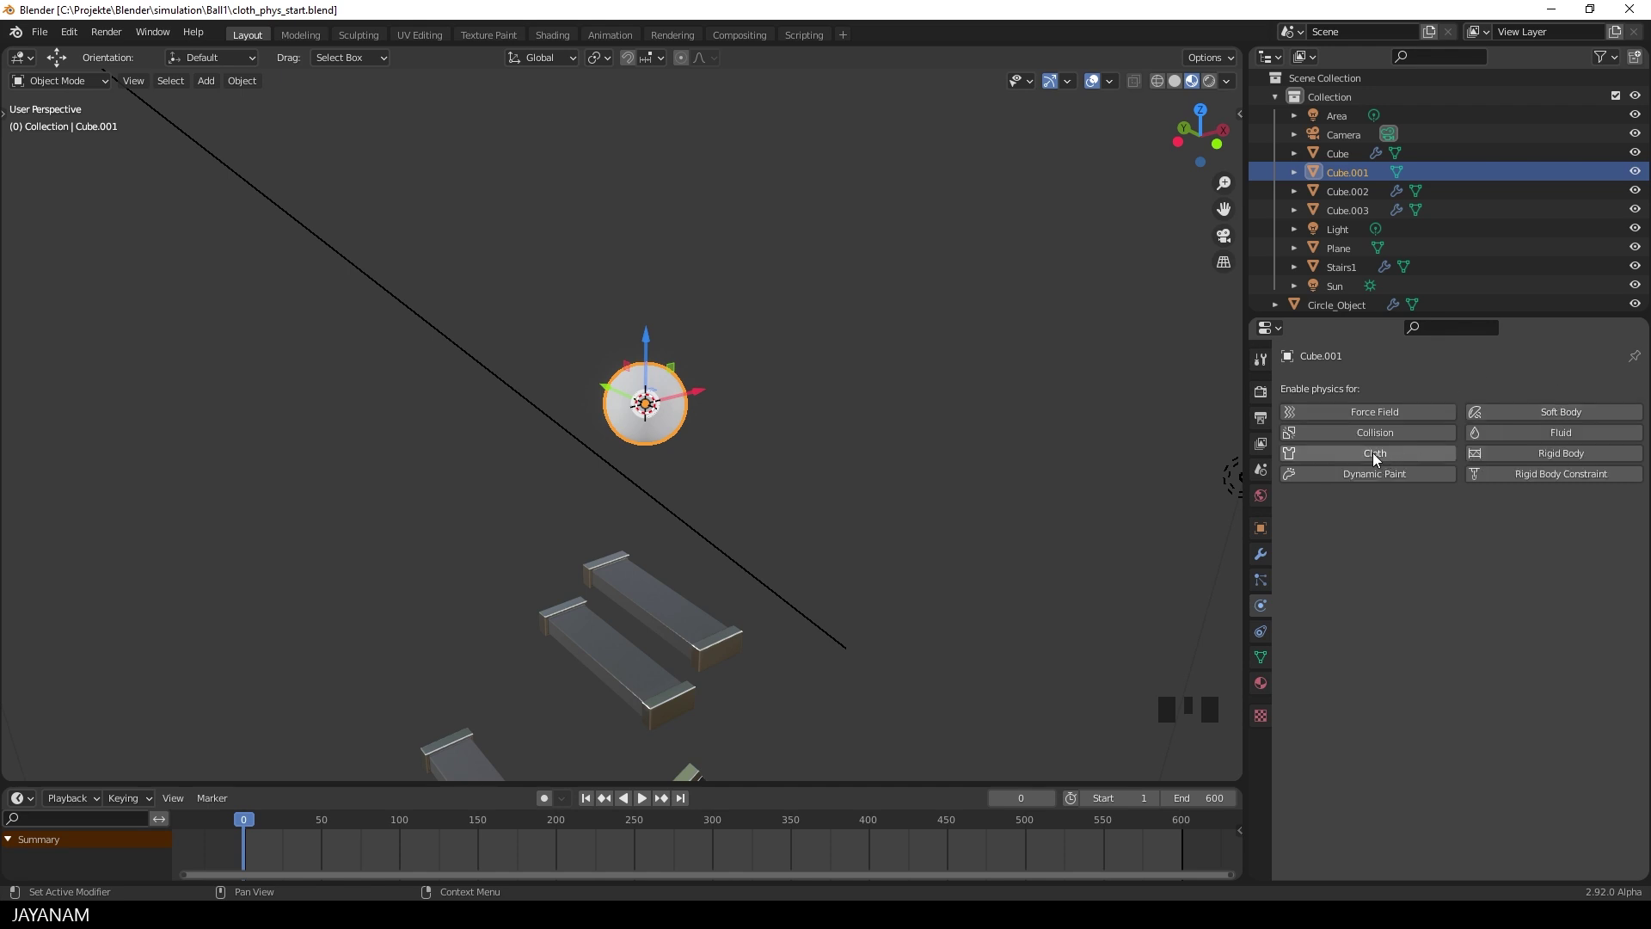
pyautogui.click(1375, 452)
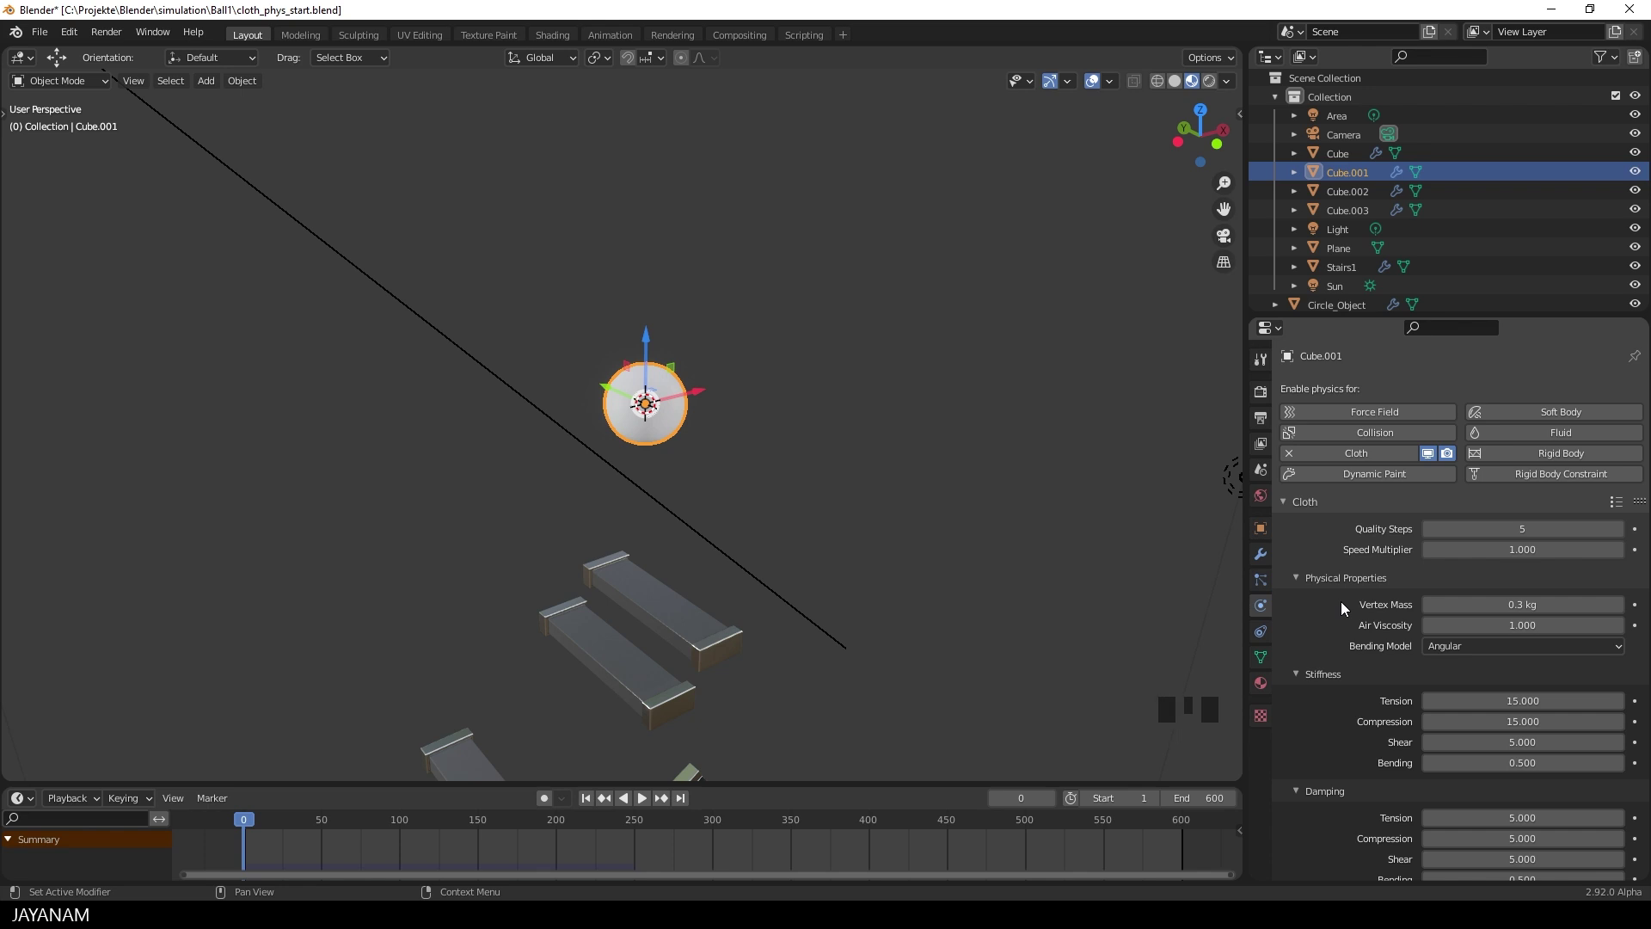
pyautogui.click(1617, 529)
pyautogui.scroll(-2, 1327, 545)
pyautogui.scroll(-3, 1326, 548)
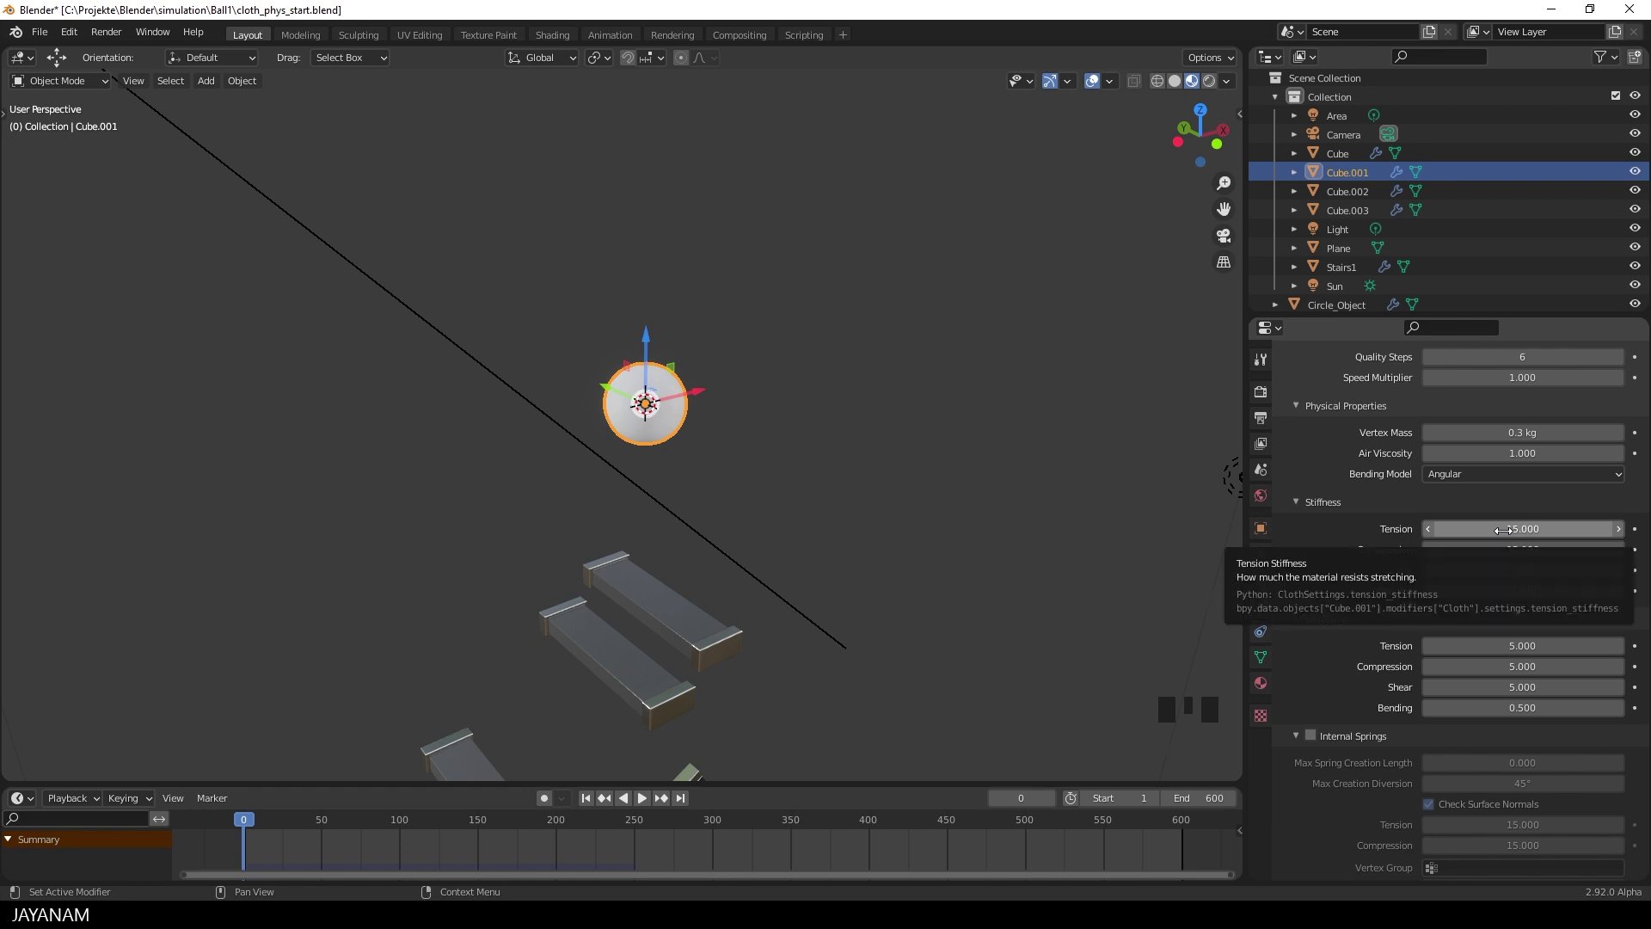
# Set cloth stiffness tension 2, compression 1 and bending 1.5, and collapse the Damping panel
pyautogui.click(1503, 528)
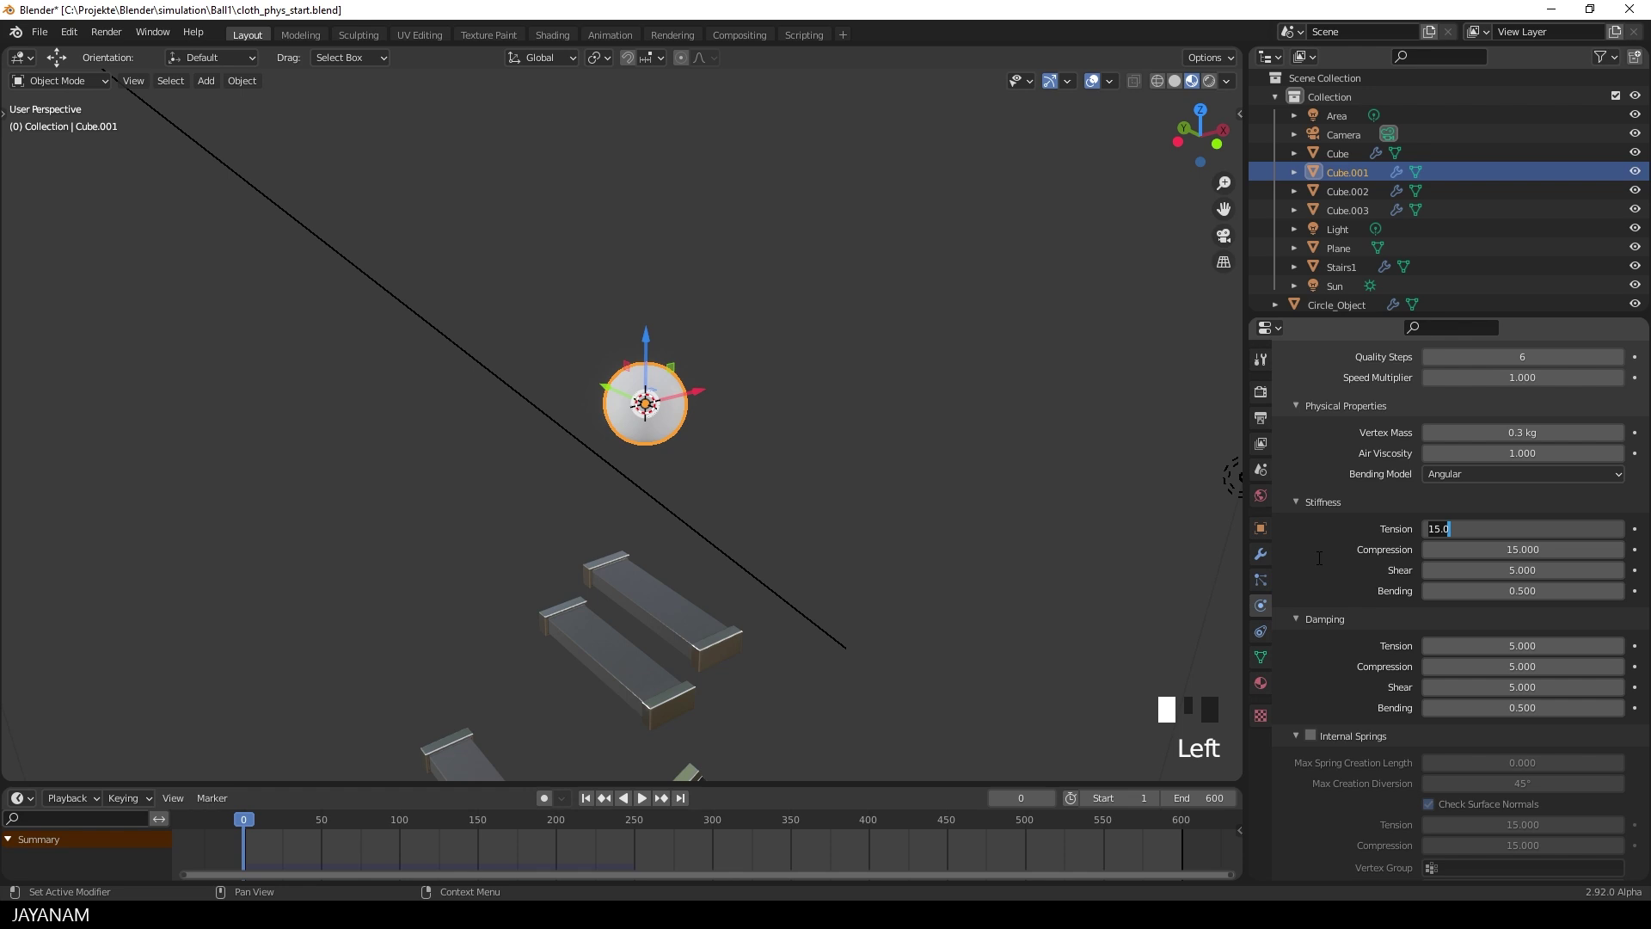
pyautogui.write('2')
pyautogui.press('Return')
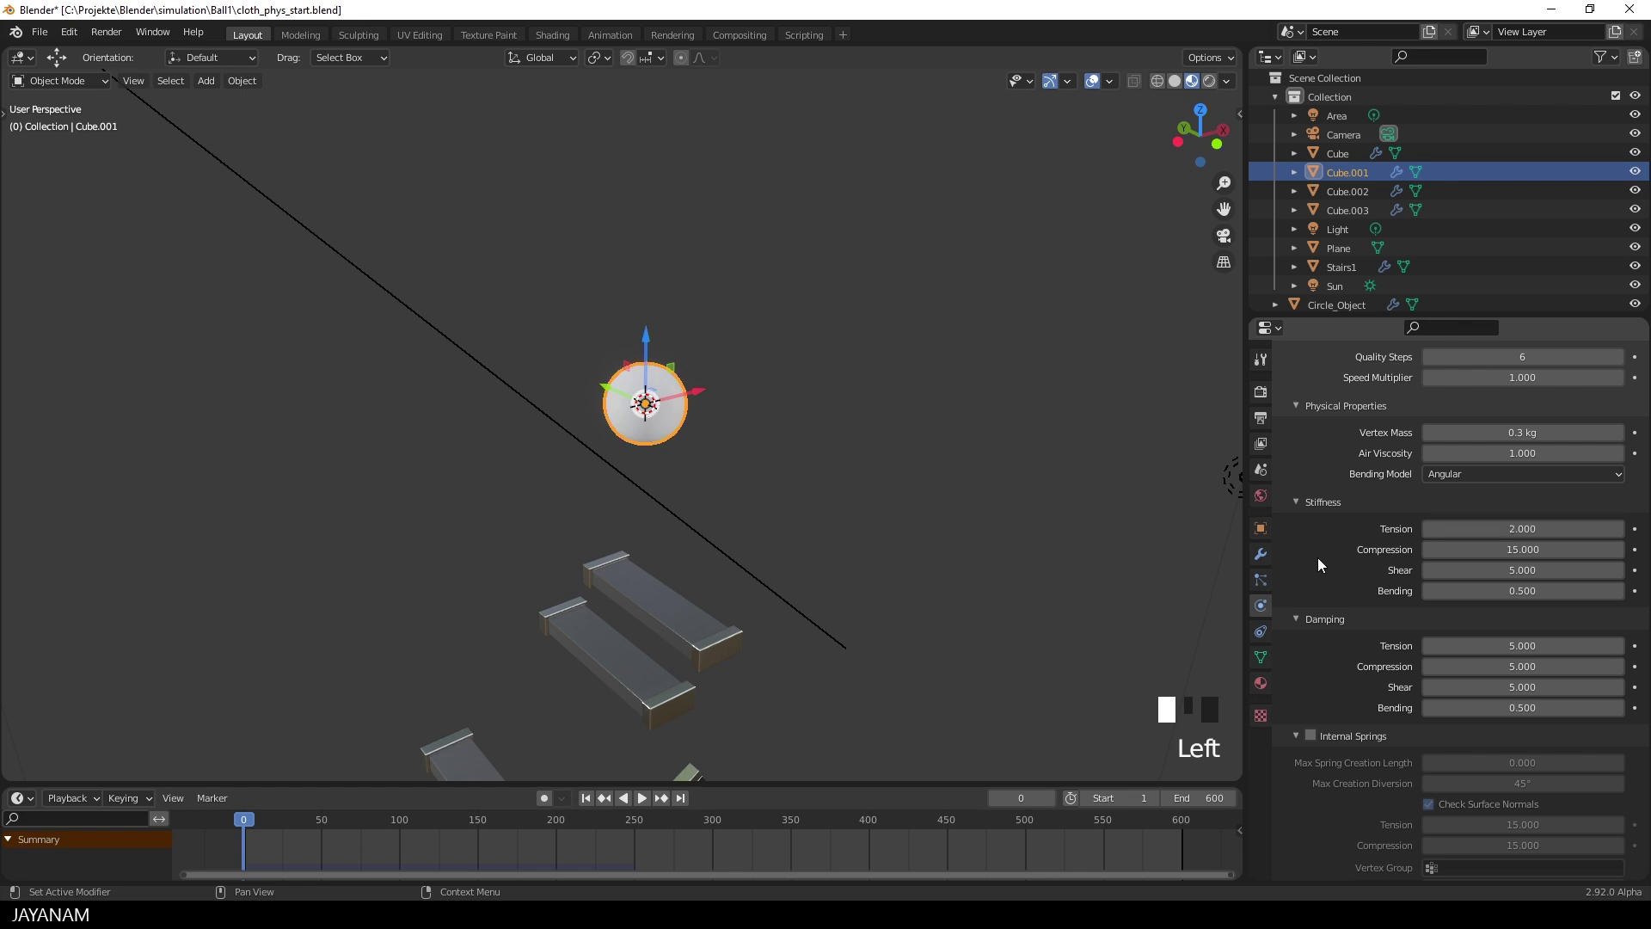
pyautogui.click(1521, 549)
pyautogui.write('1')
pyautogui.press('Return')
pyautogui.click(1426, 590)
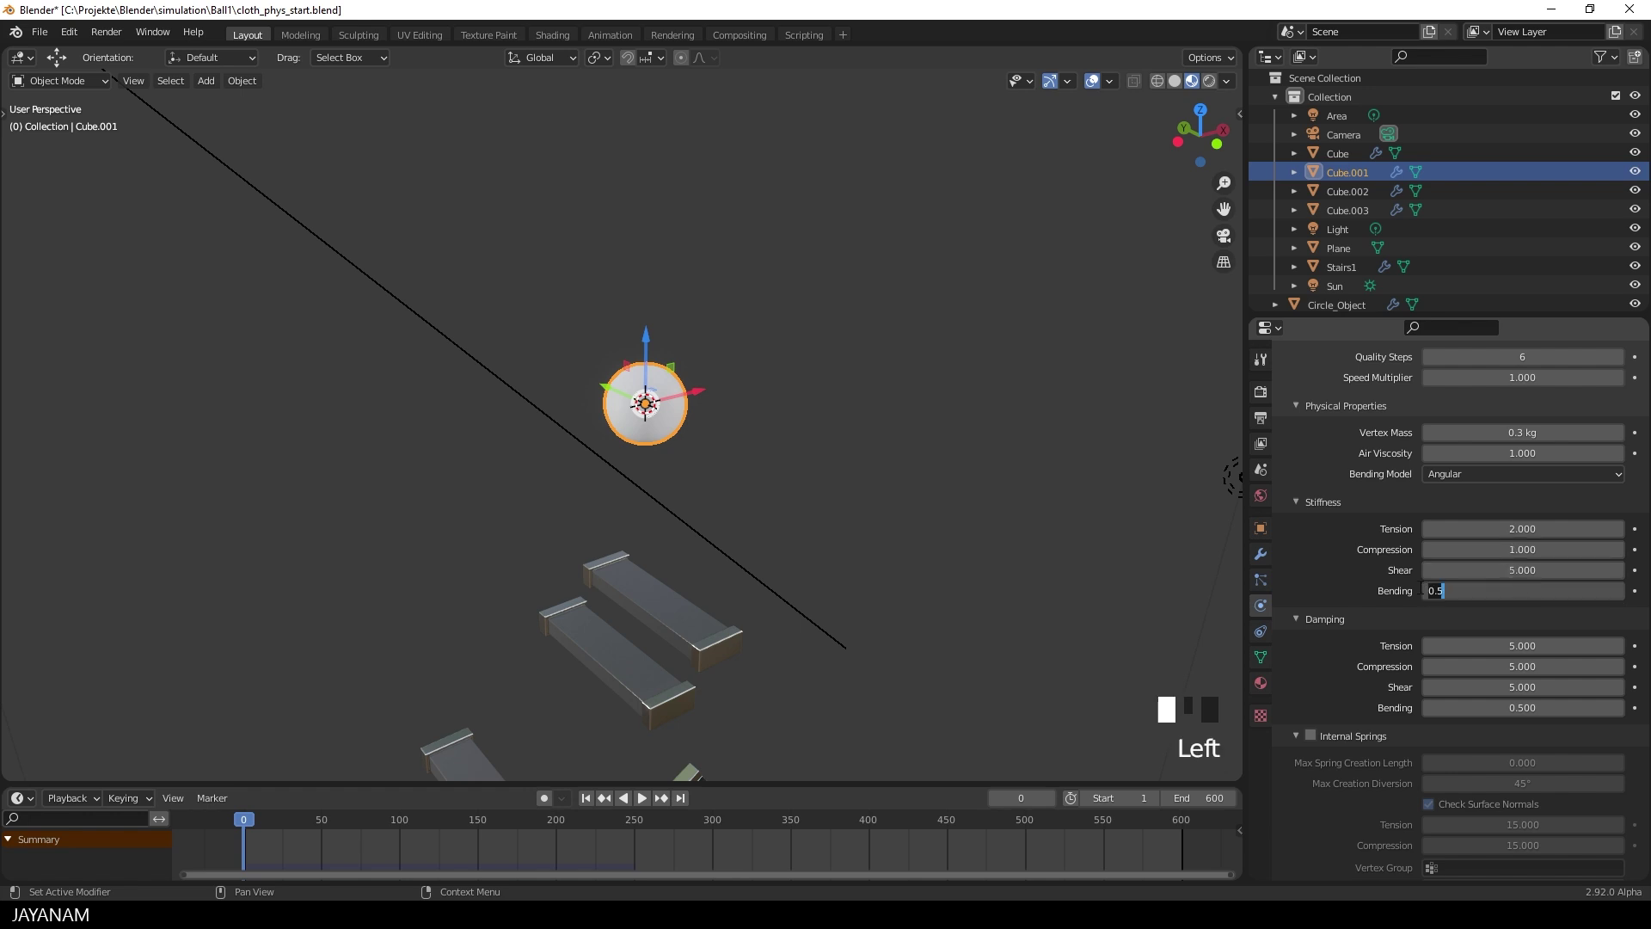
pyautogui.write('1.5')
pyautogui.press('Return')
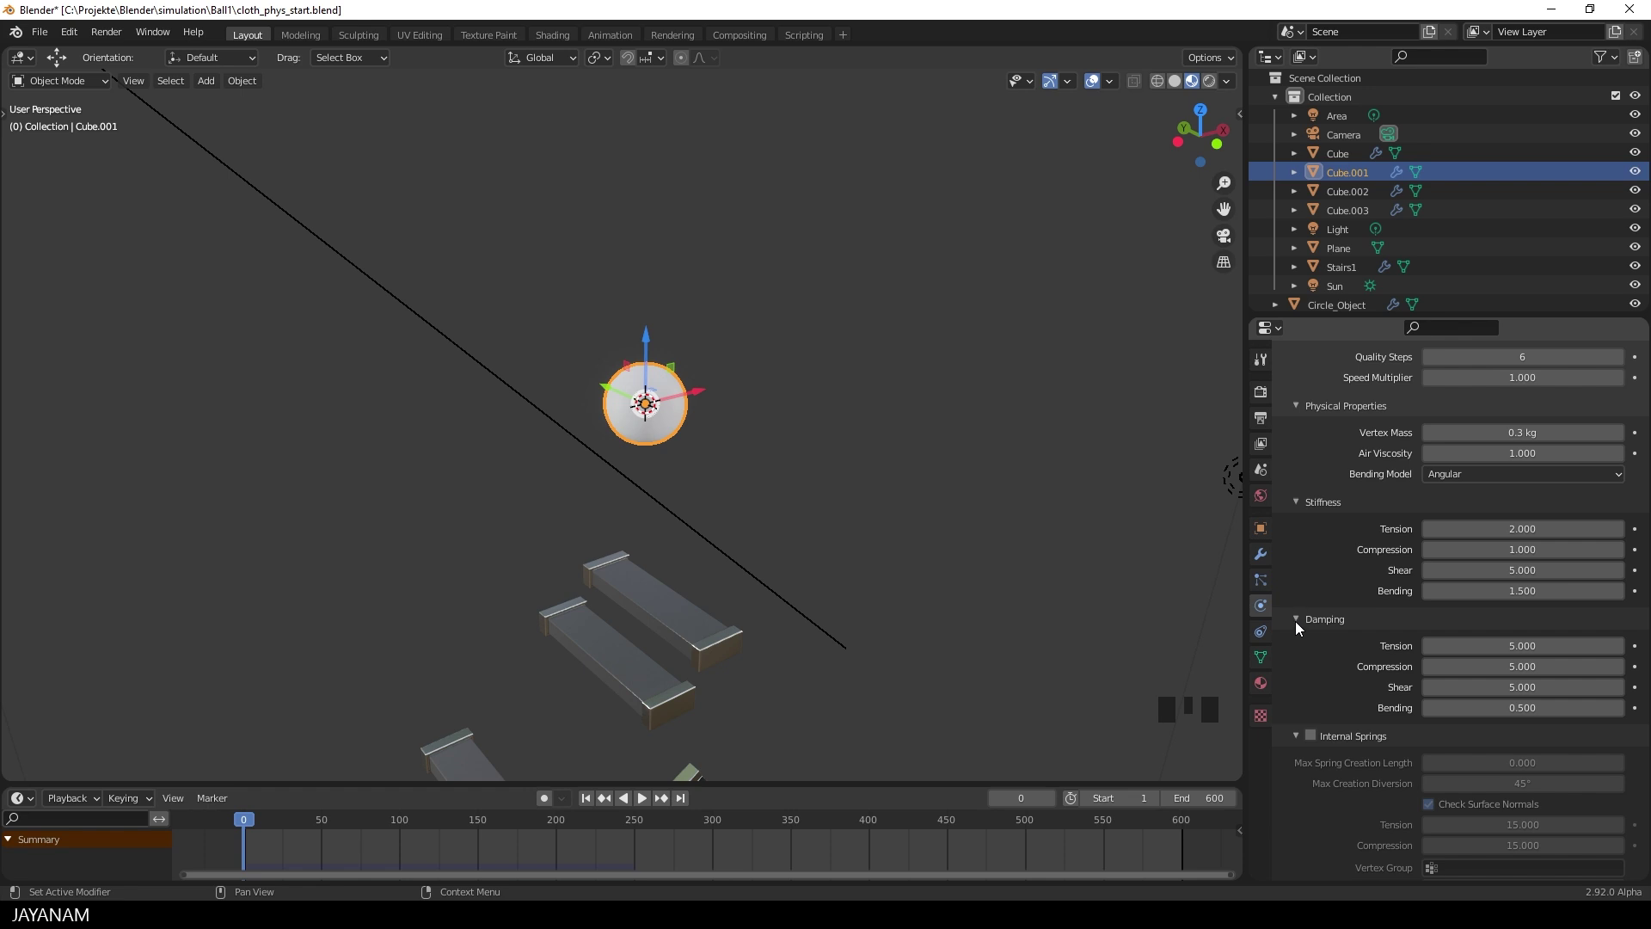
pyautogui.click(1298, 618)
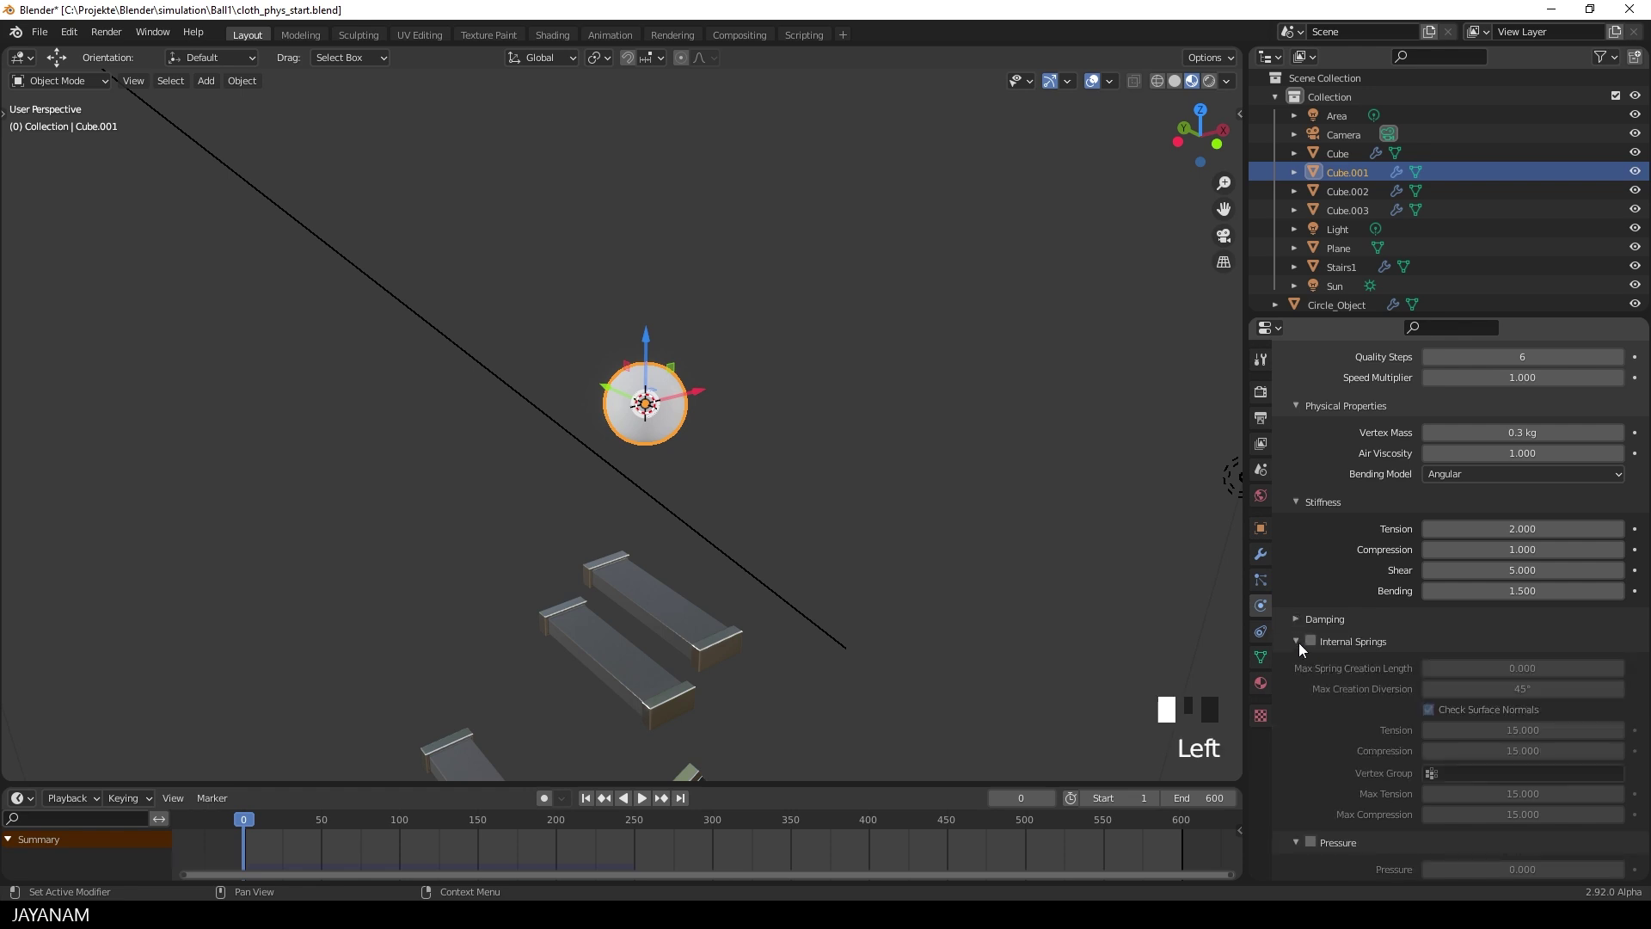
# Enable cloth Pressure at 1.2 and commit a fluid density of 0.03
pyautogui.click(1297, 640)
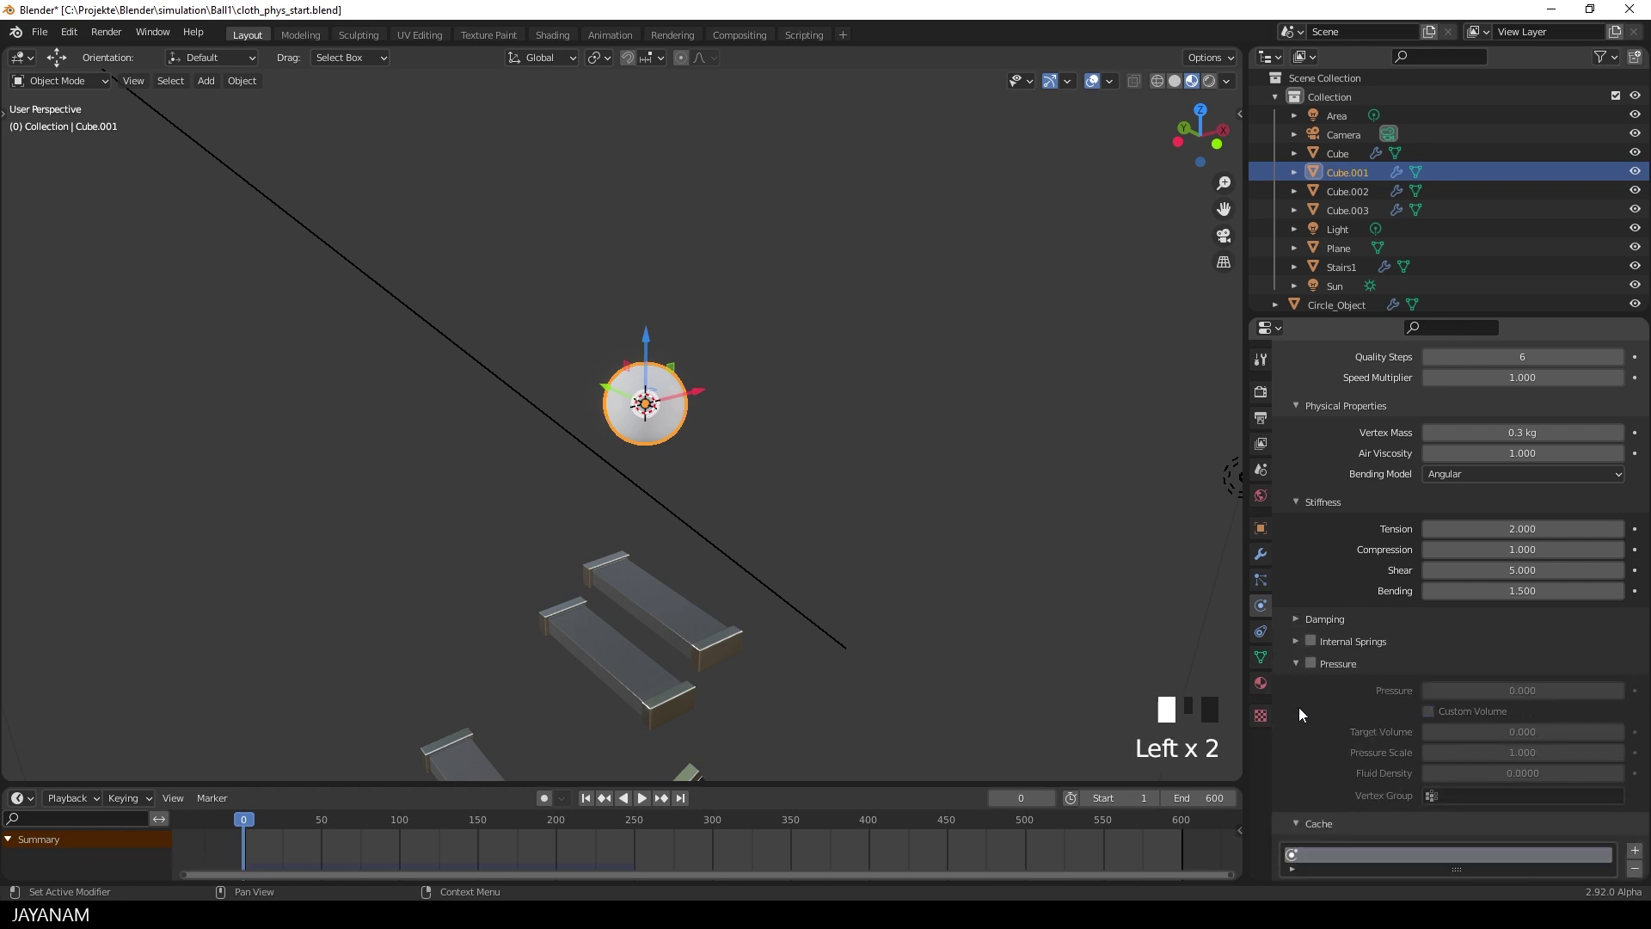
pyautogui.scroll(-1, 1299, 707)
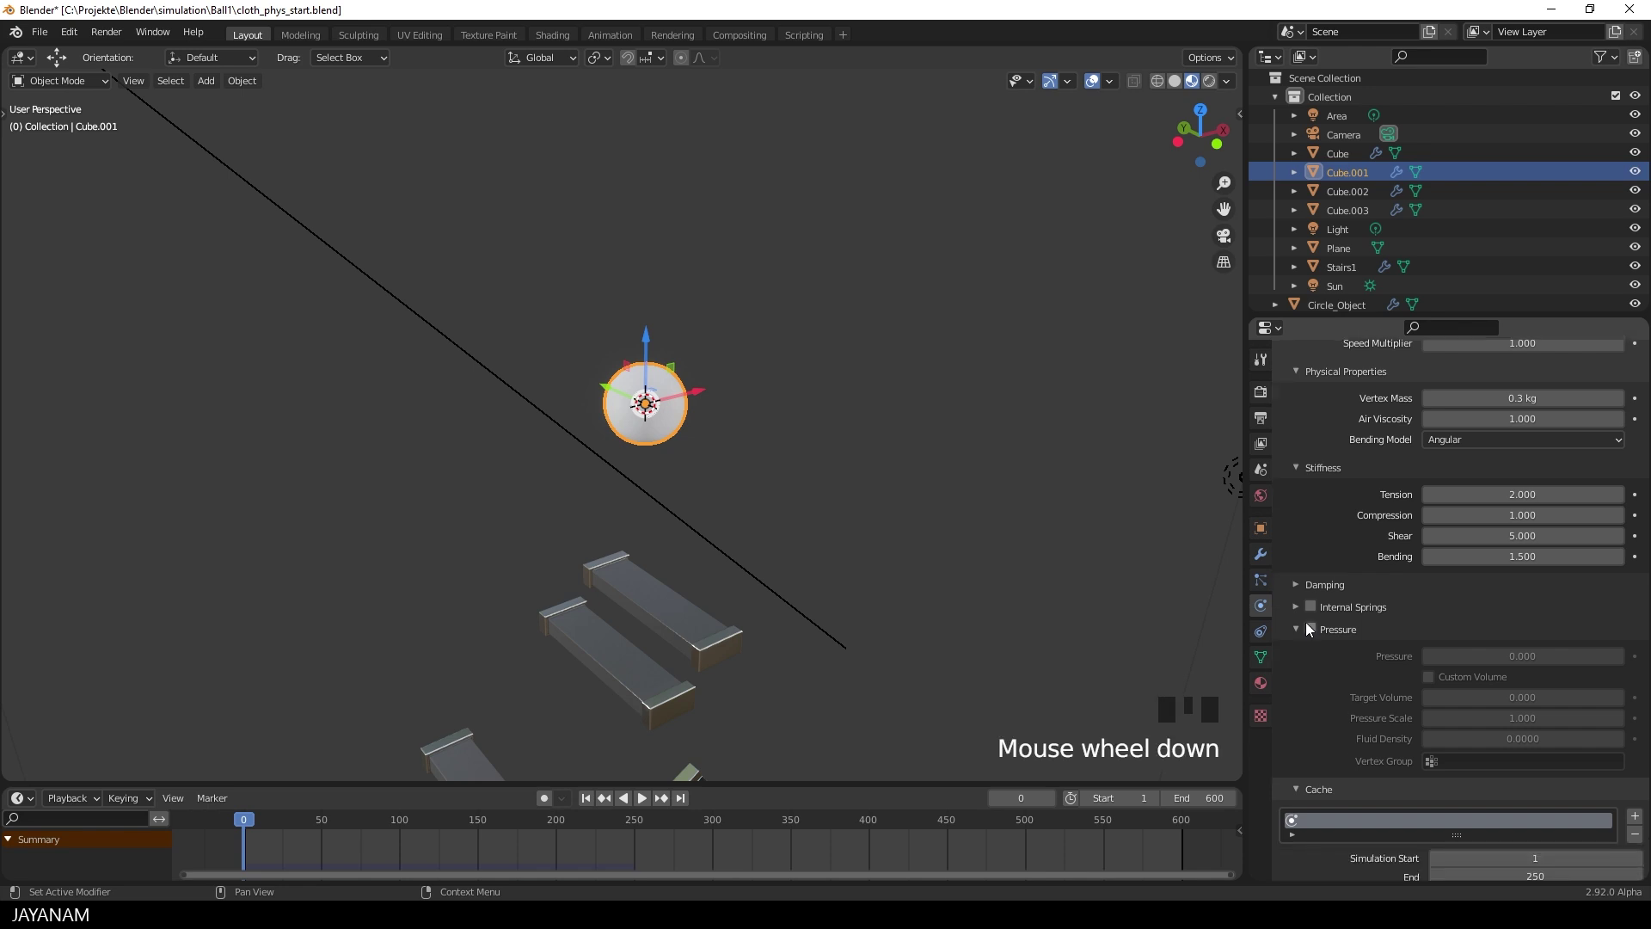
pyautogui.click(1311, 628)
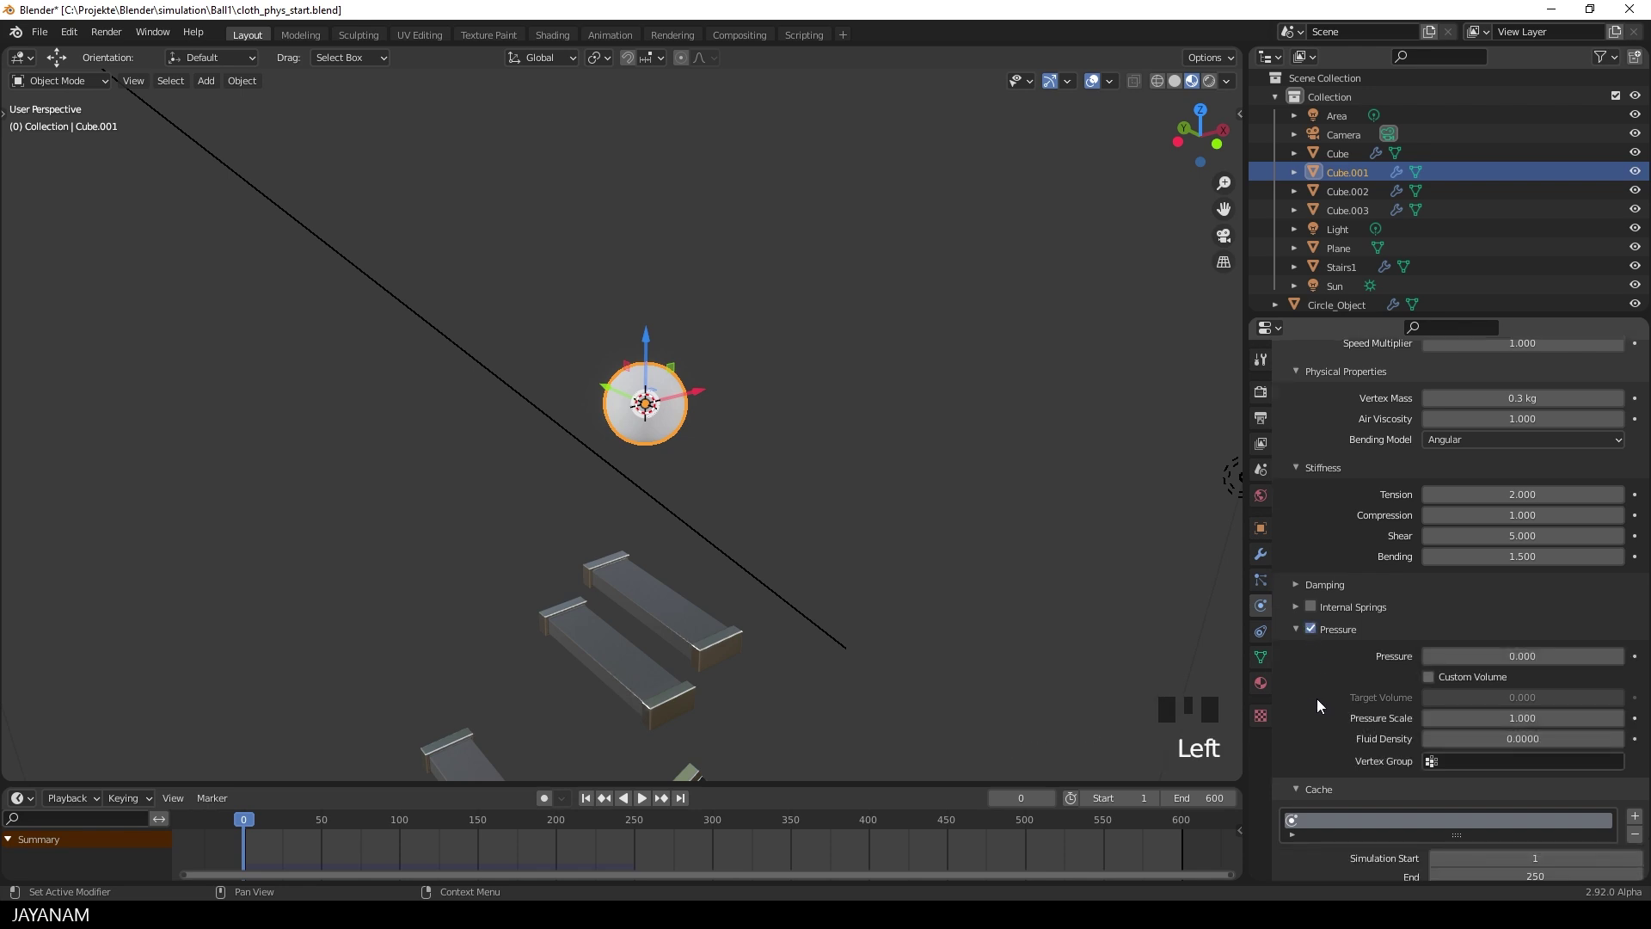
pyautogui.doubleClick(1523, 656)
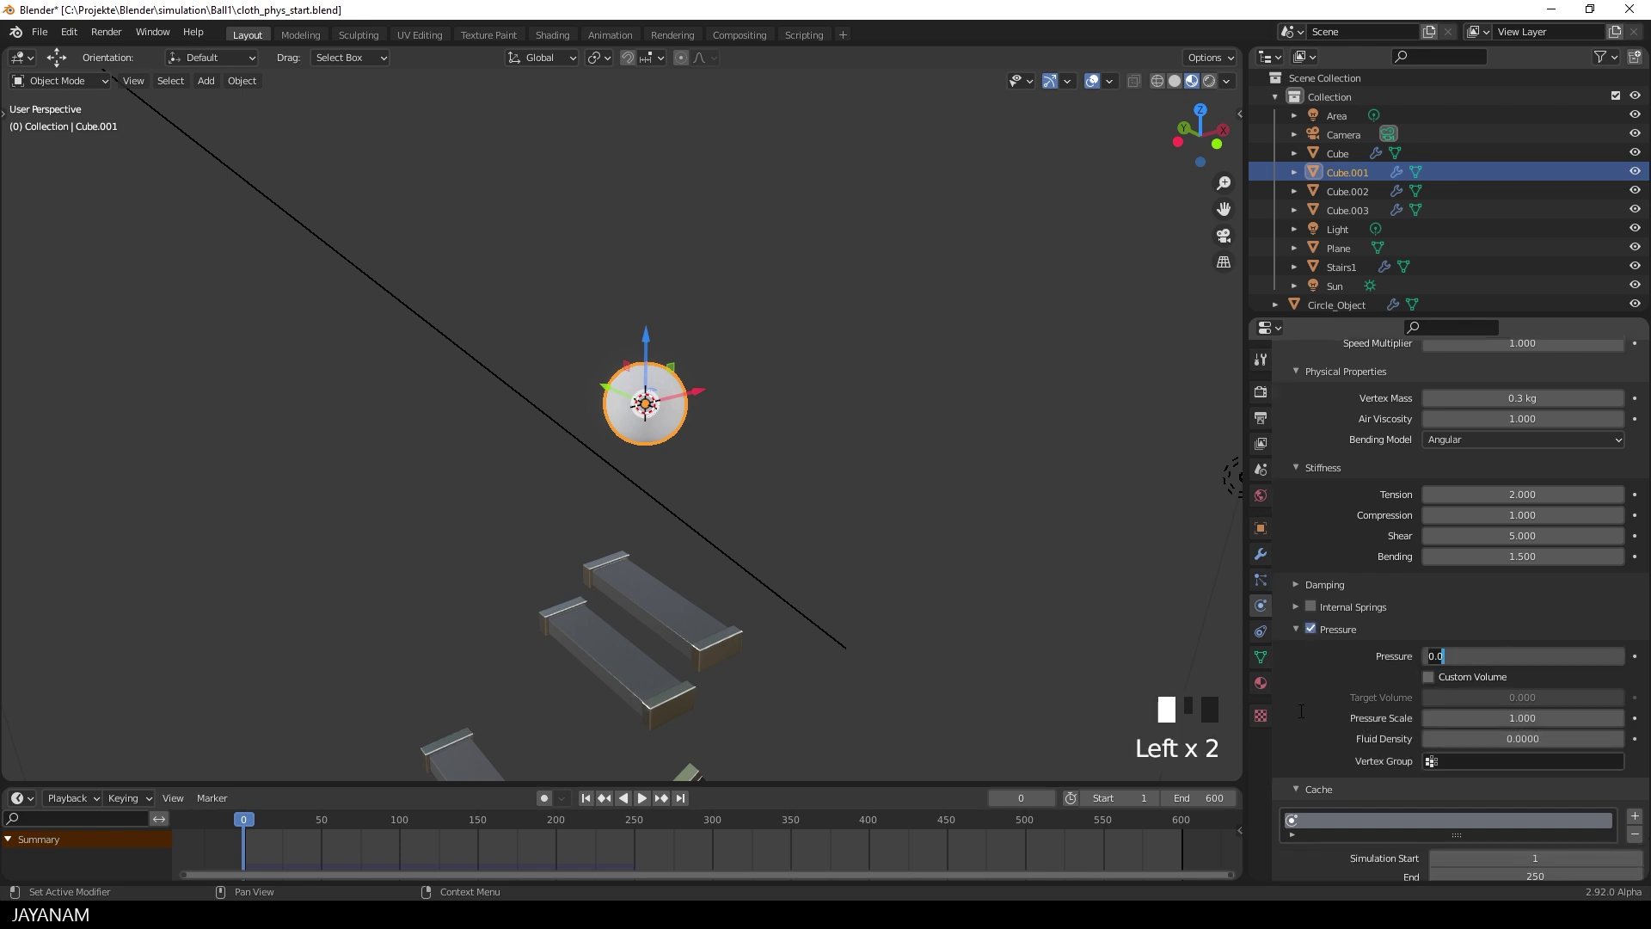
pyautogui.write('1.2')
pyautogui.press('Return')
pyautogui.click(1530, 738)
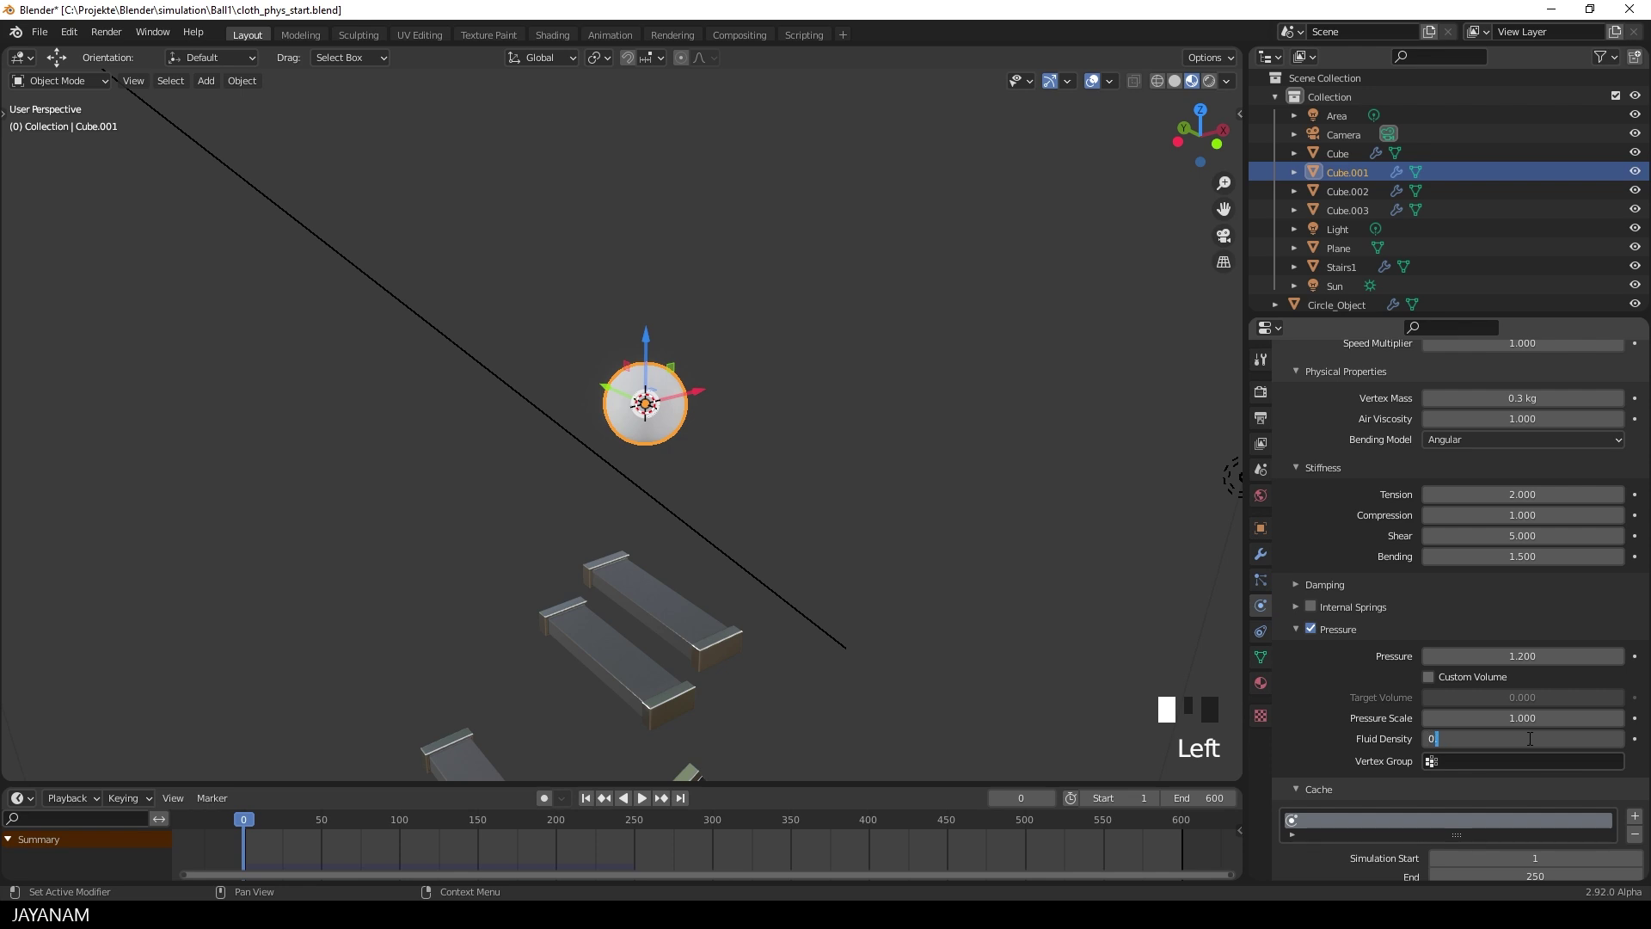
pyautogui.press('Return')
# Set the cloth cache simulation end frame to 600
pyautogui.scroll(-6, 1314, 679)
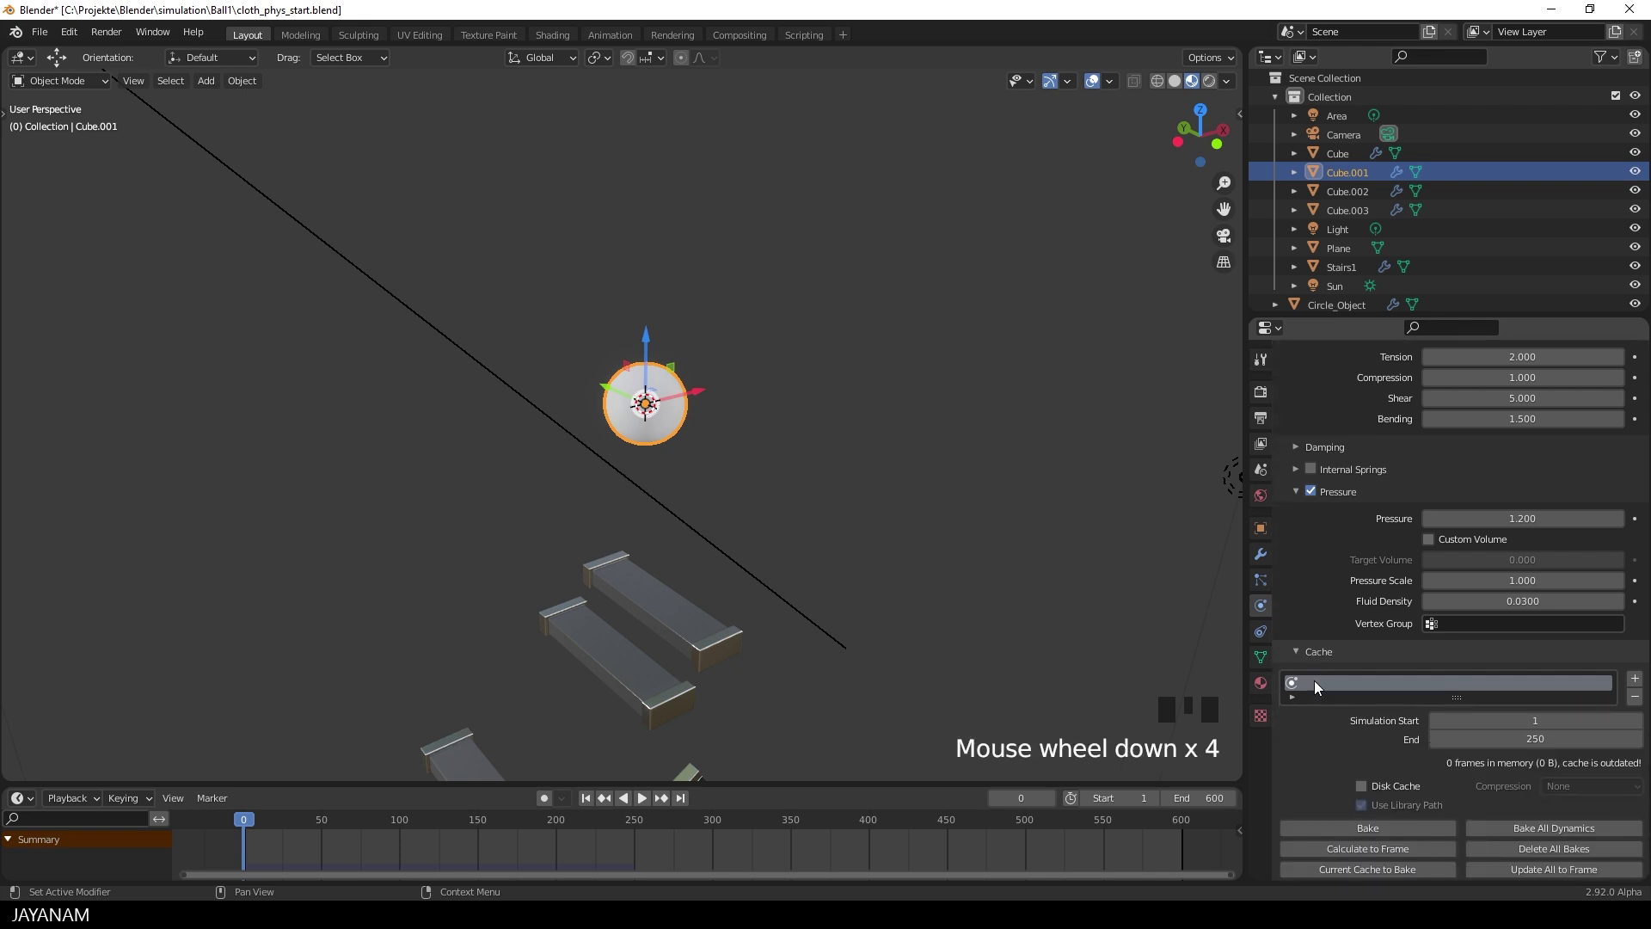
pyautogui.click(1477, 673)
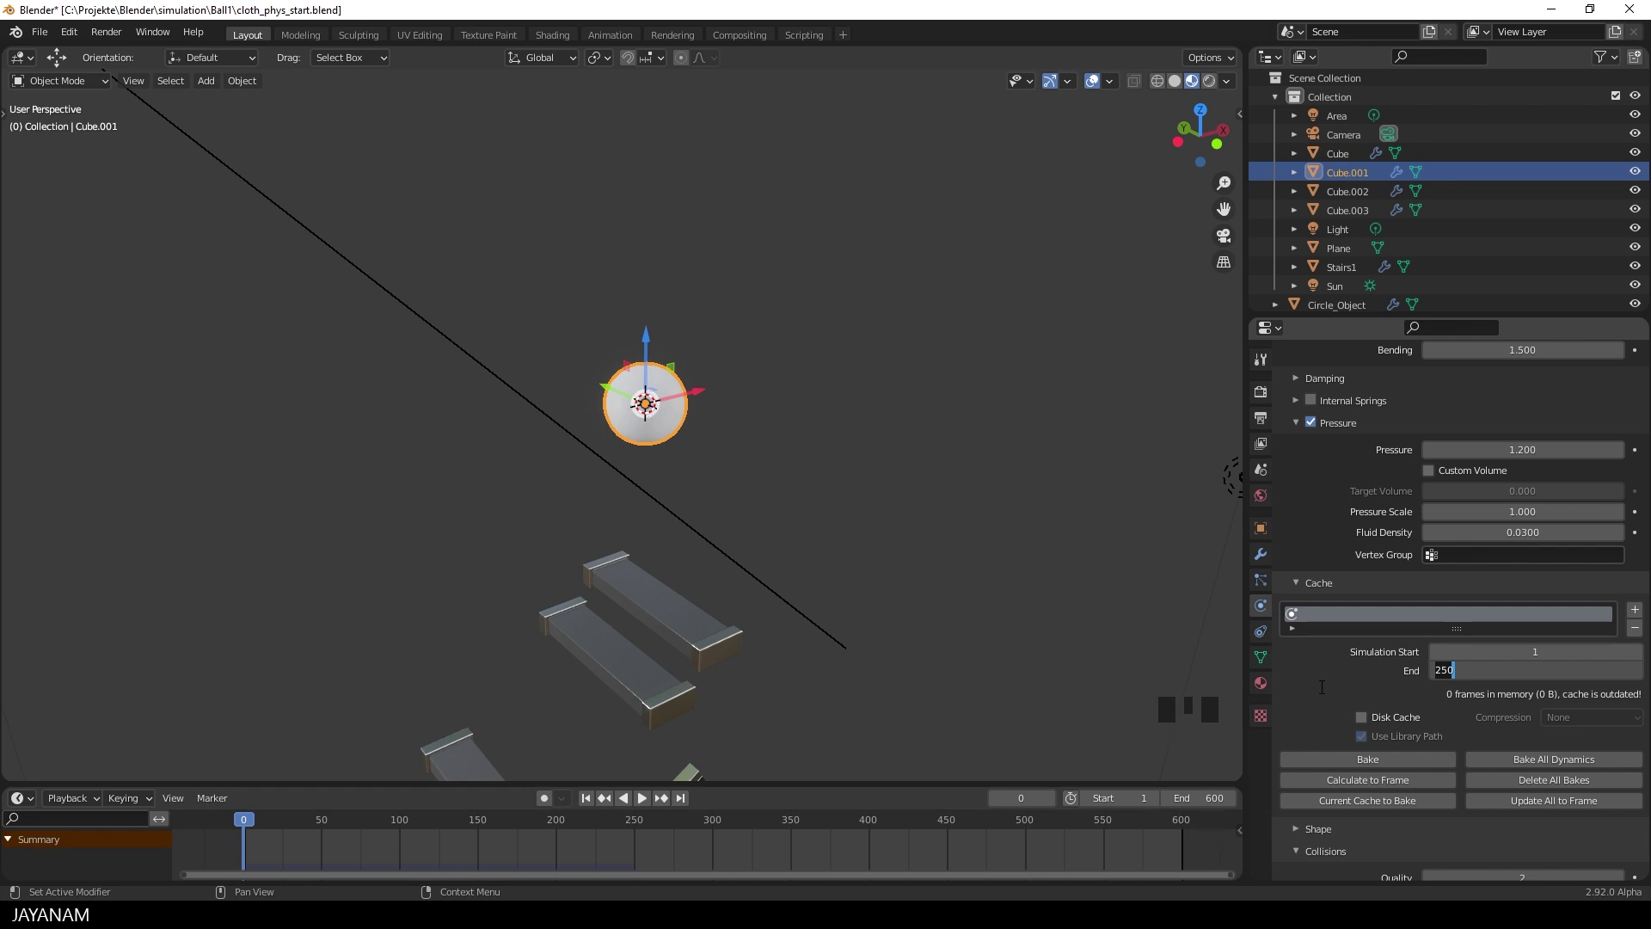
pyautogui.write('600')
pyautogui.press('Return')
pyautogui.scroll(-5, 1320, 686)
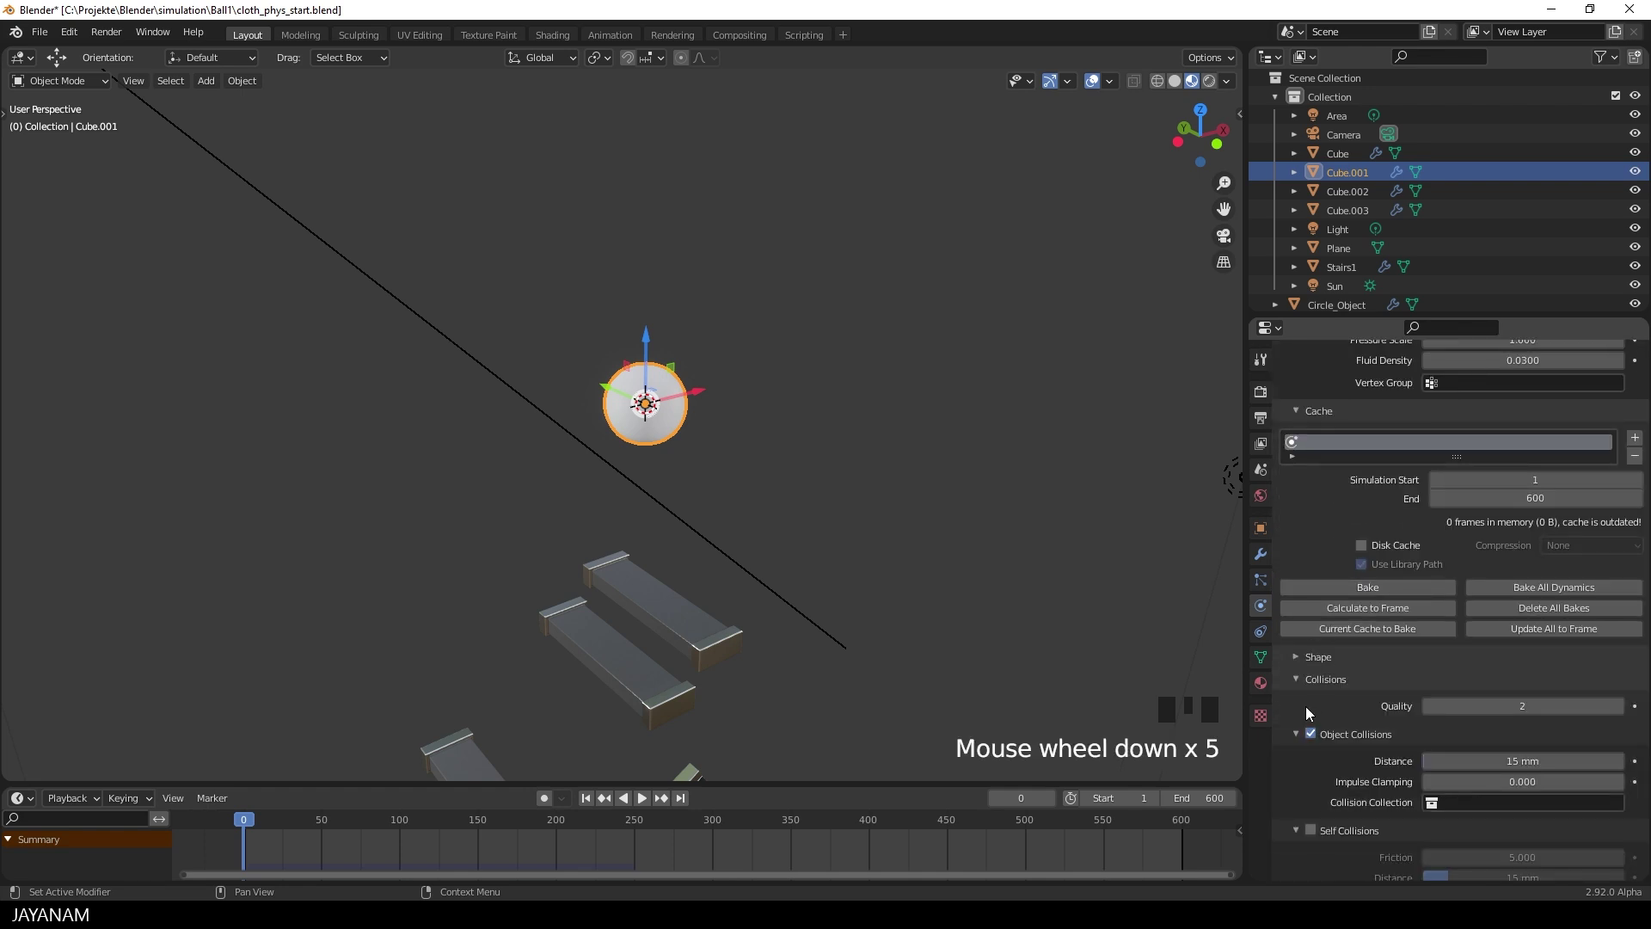
# Set cloth collision quality 6, distance 10 mm and impulse clamping 0.3
pyautogui.click(1619, 707)
pyautogui.click(1619, 706)
pyautogui.click(1619, 707)
pyautogui.click(1619, 706)
pyautogui.click(1618, 706)
pyautogui.click(1619, 706)
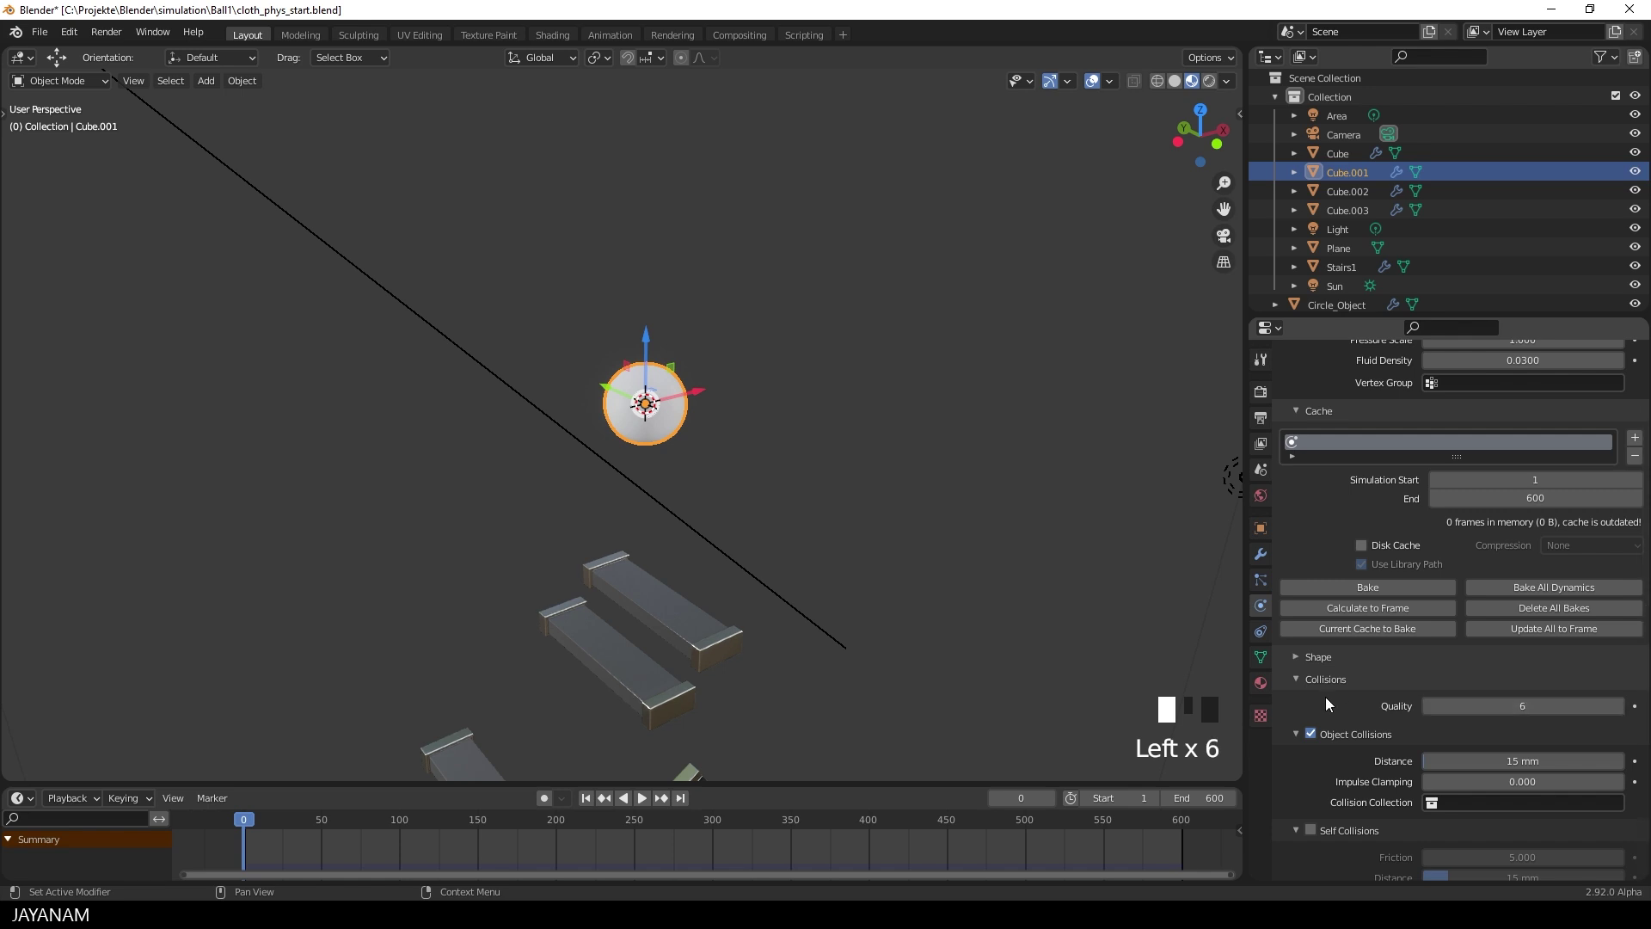
pyautogui.scroll(-1, 1316, 779)
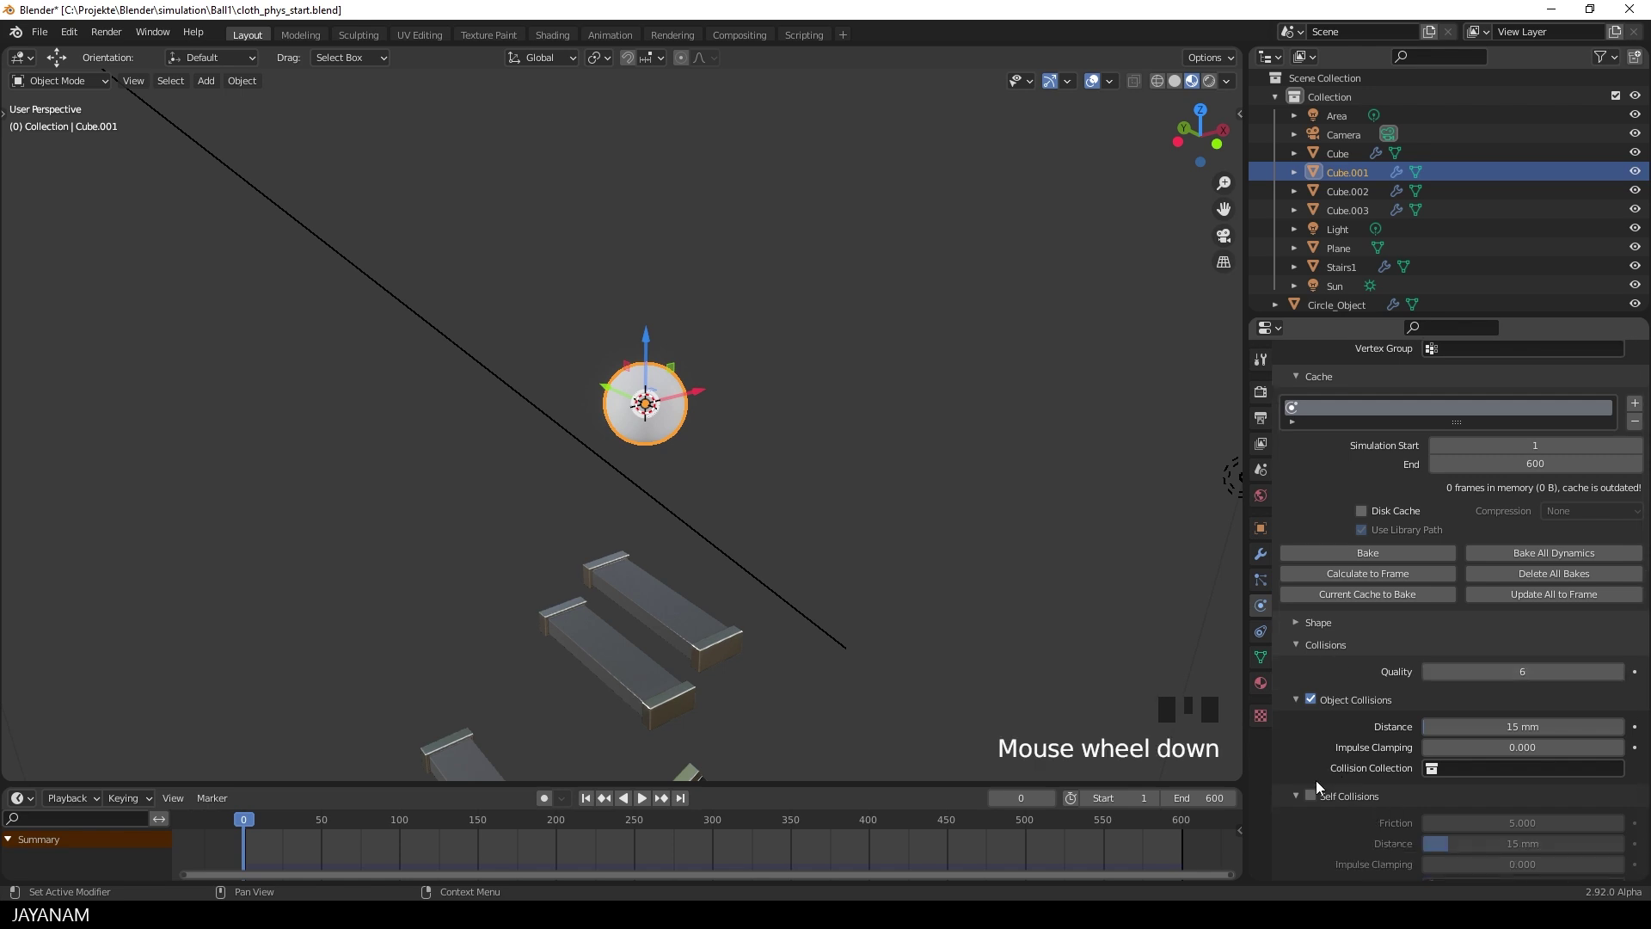
pyautogui.click(1469, 730)
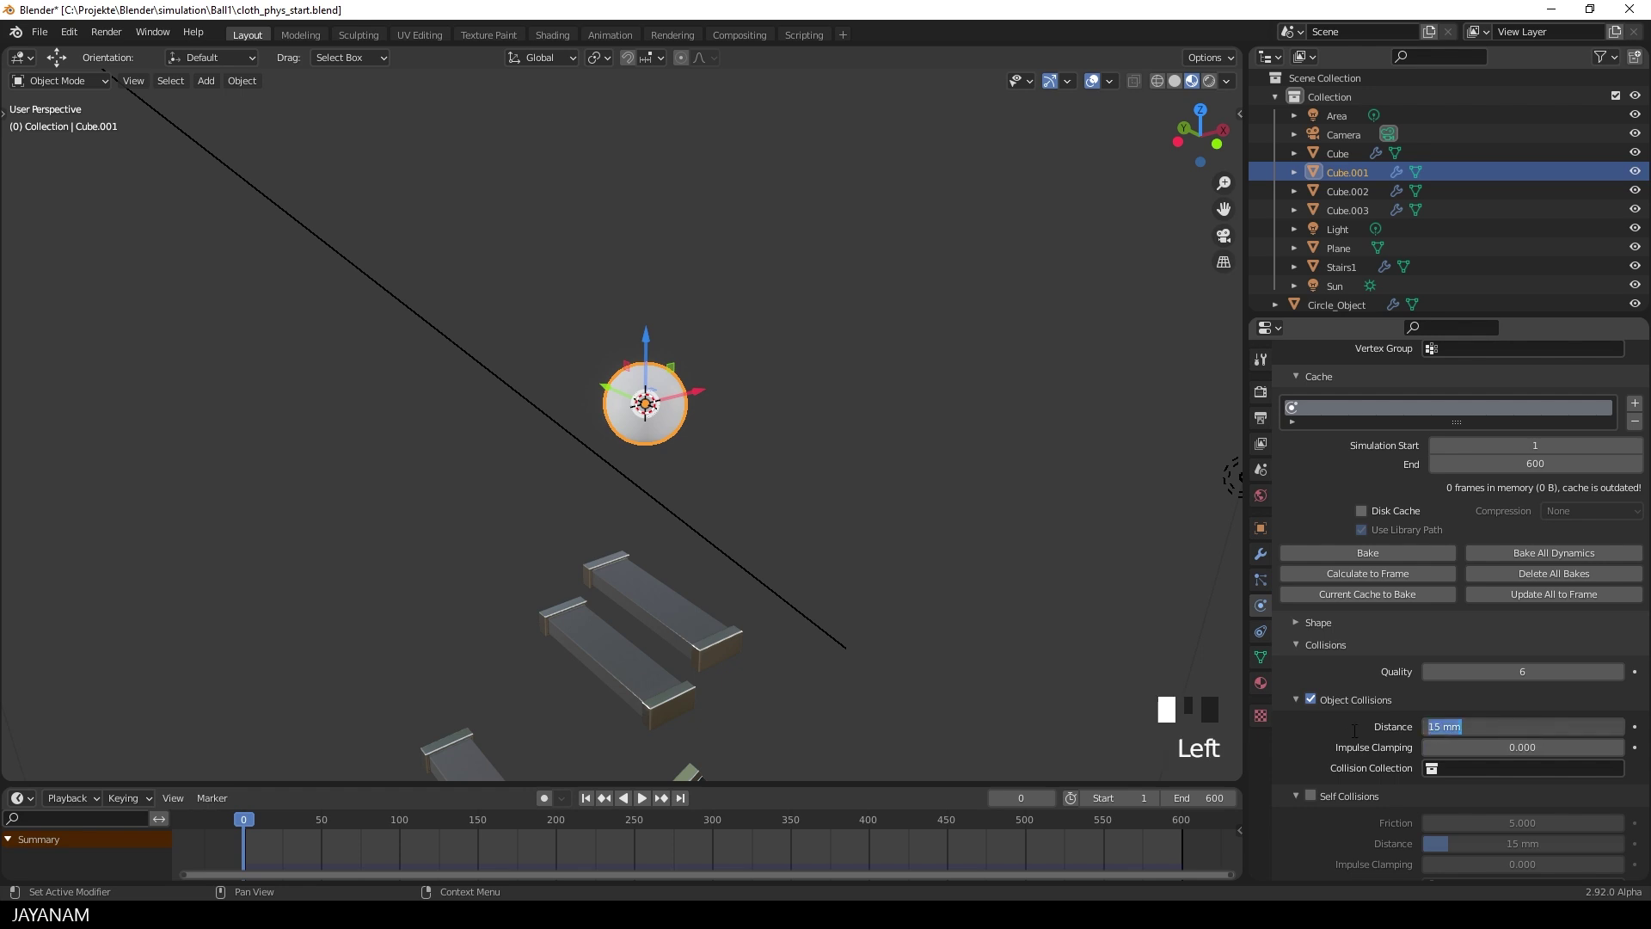
pyautogui.write('10')
pyautogui.press('Return')
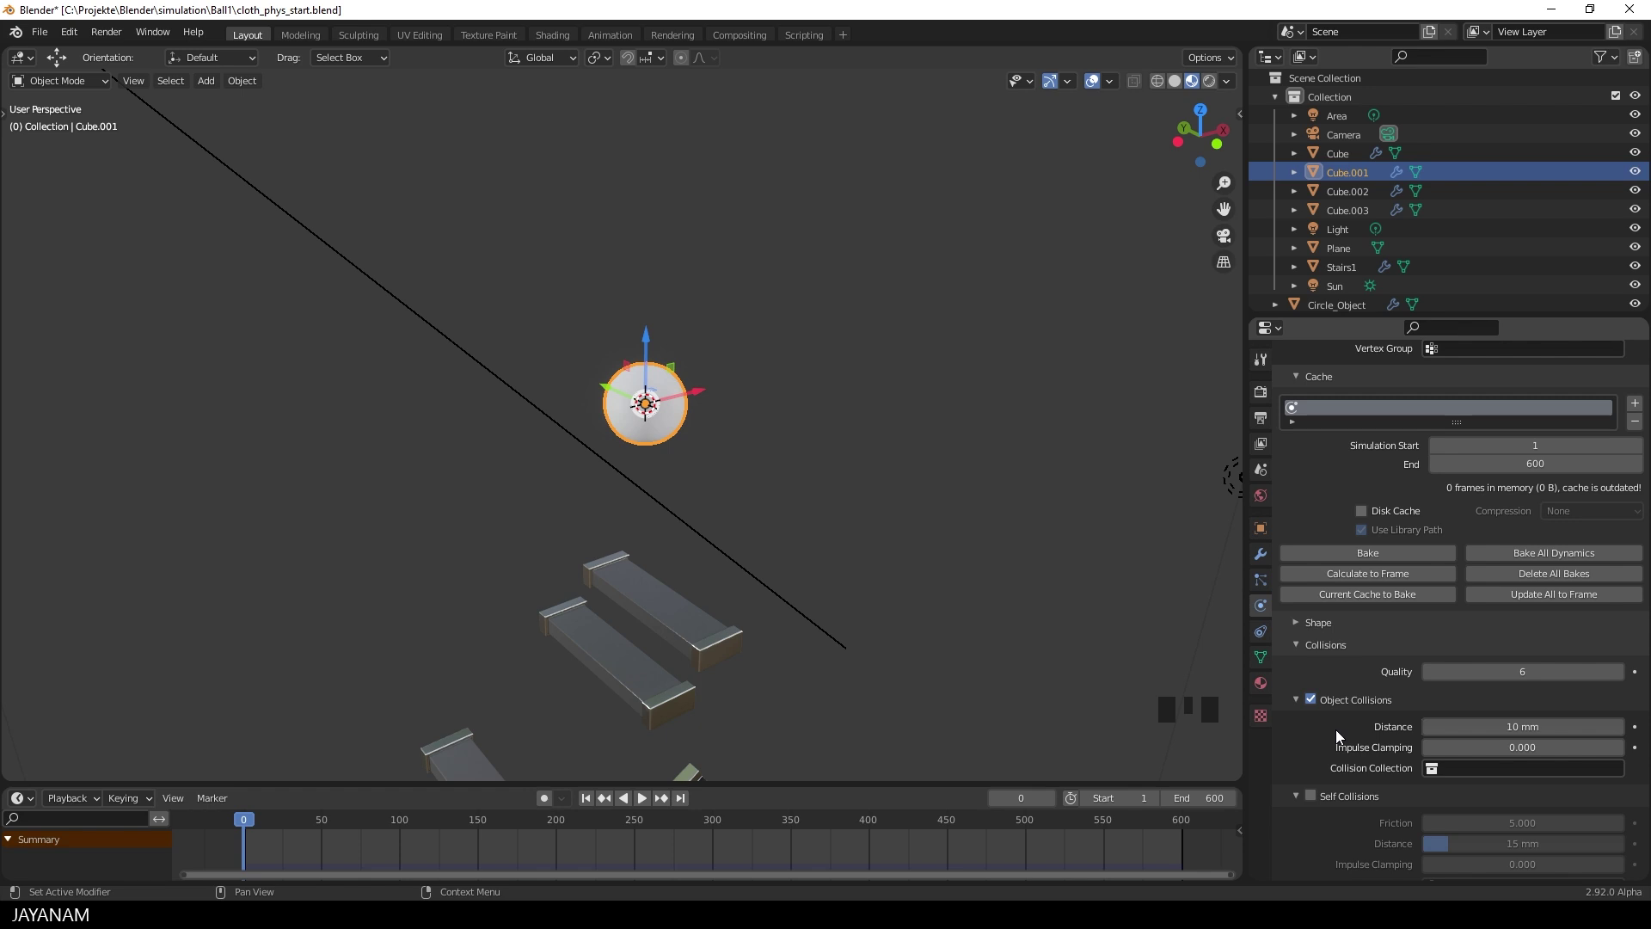
pyautogui.click(1503, 747)
pyautogui.write('0.03')
pyautogui.press('Return')
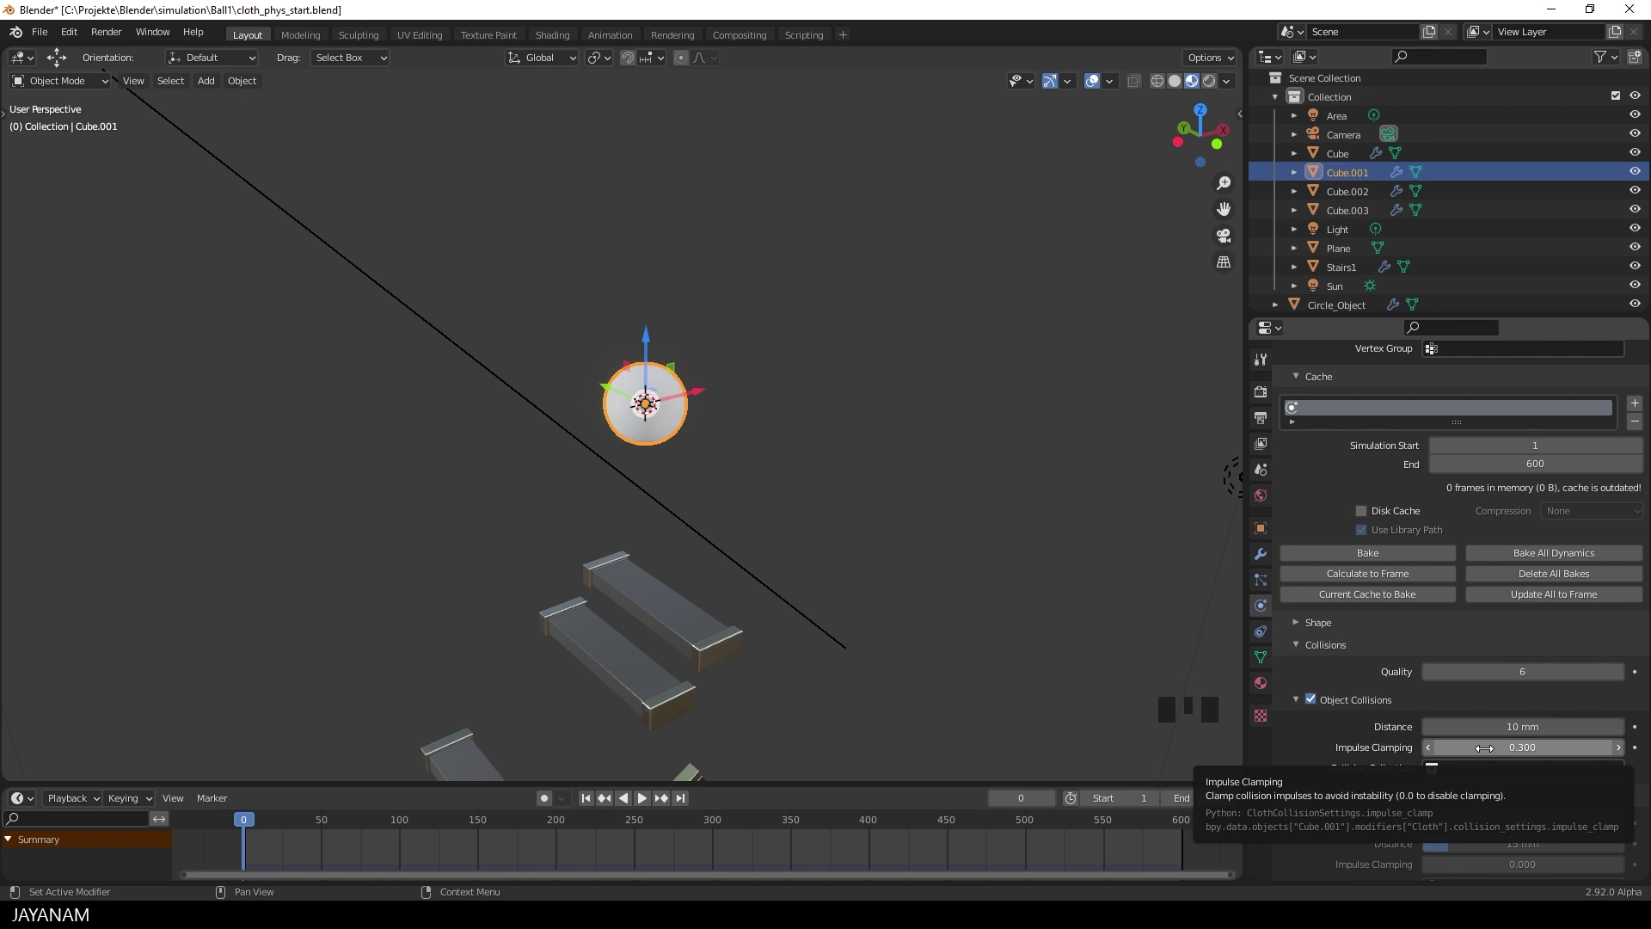
# Save the file and play the cloth simulation, following the ball down the stairs and ramp
pyautogui.hotkey('ctrl', 's')
pyautogui.moveTo(929, 494); pyautogui.dragTo(843, 516, button='middle')
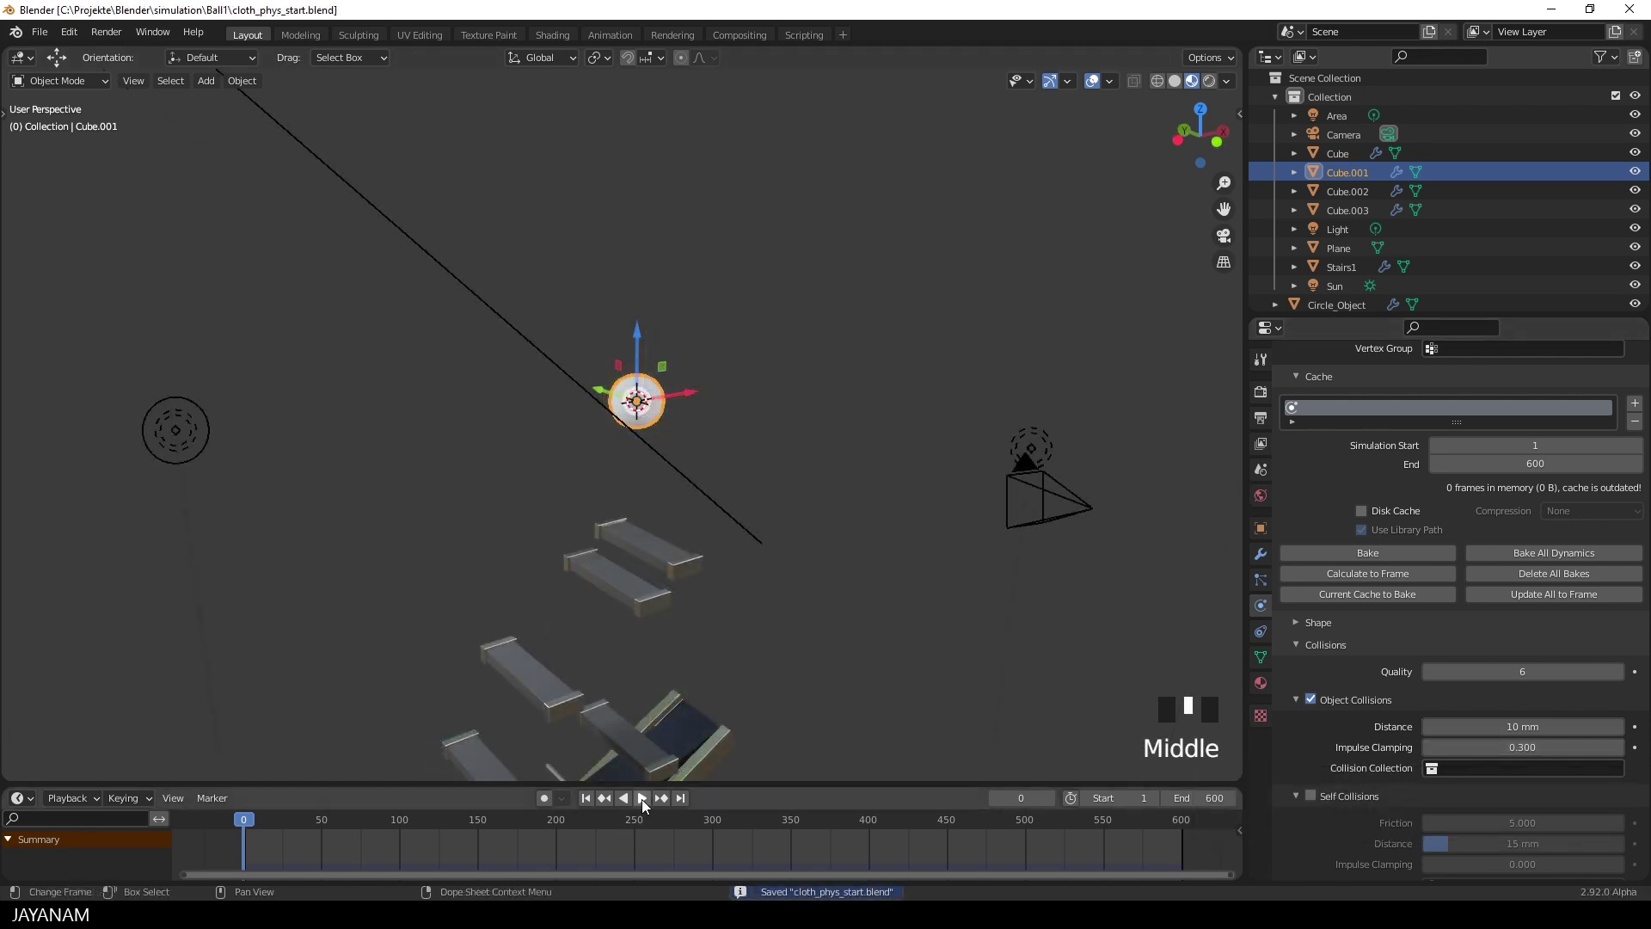
pyautogui.click(642, 798)
pyautogui.keyDown('shift'); pyautogui.moveTo(796, 580); pyautogui.dragTo(829, 497, button='middle'); pyautogui.keyUp('shift')
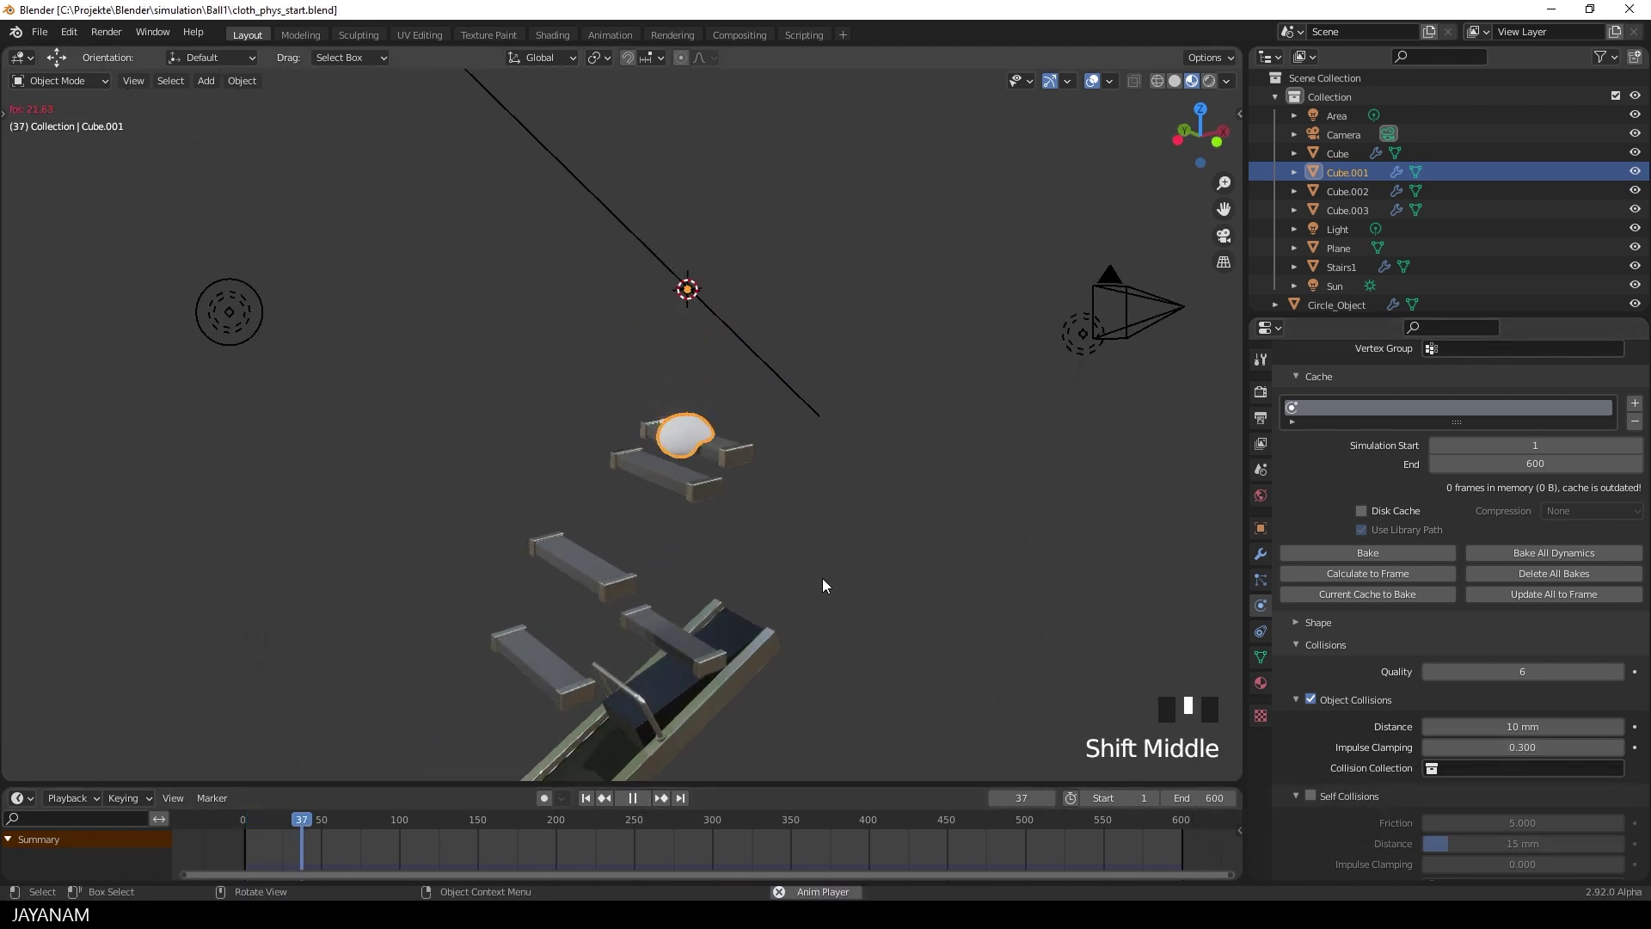
pyautogui.moveTo(813, 583)
pyautogui.mouseDown(button='middle')
pyautogui.moveTo(696, 582)
pyautogui.moveTo(834, 573)
pyautogui.mouseUp(button='middle')
pyautogui.click(701, 584)
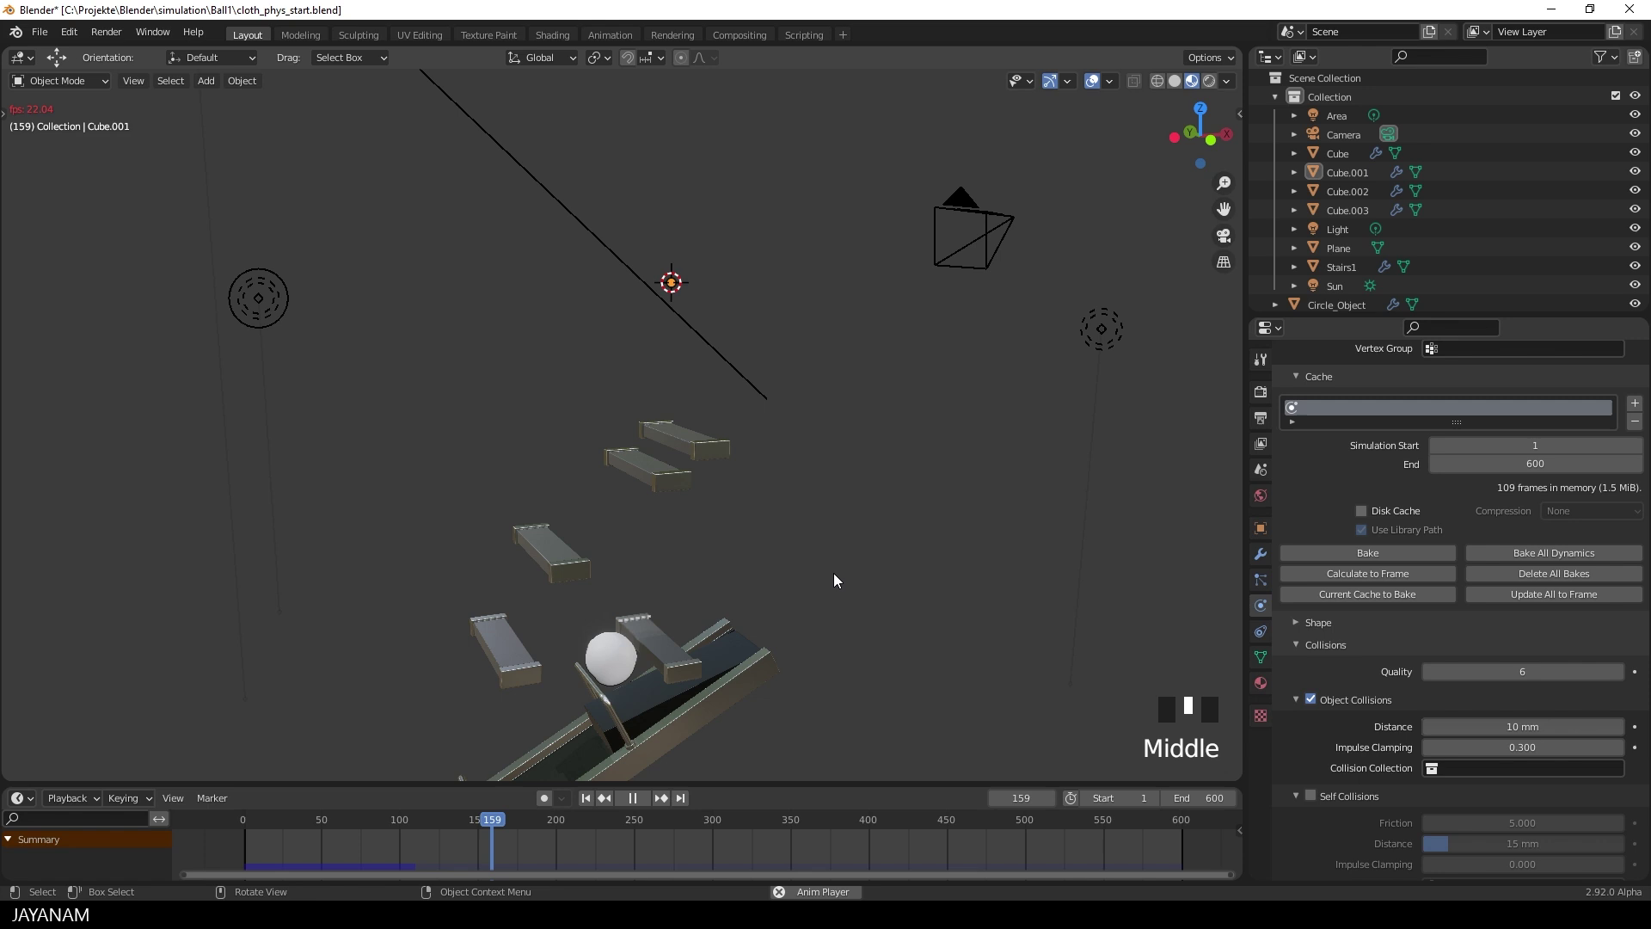
pyautogui.keyDown('shift'); pyautogui.moveTo(747, 607); pyautogui.dragTo(857, 454, button='middle'); pyautogui.keyUp('shift')
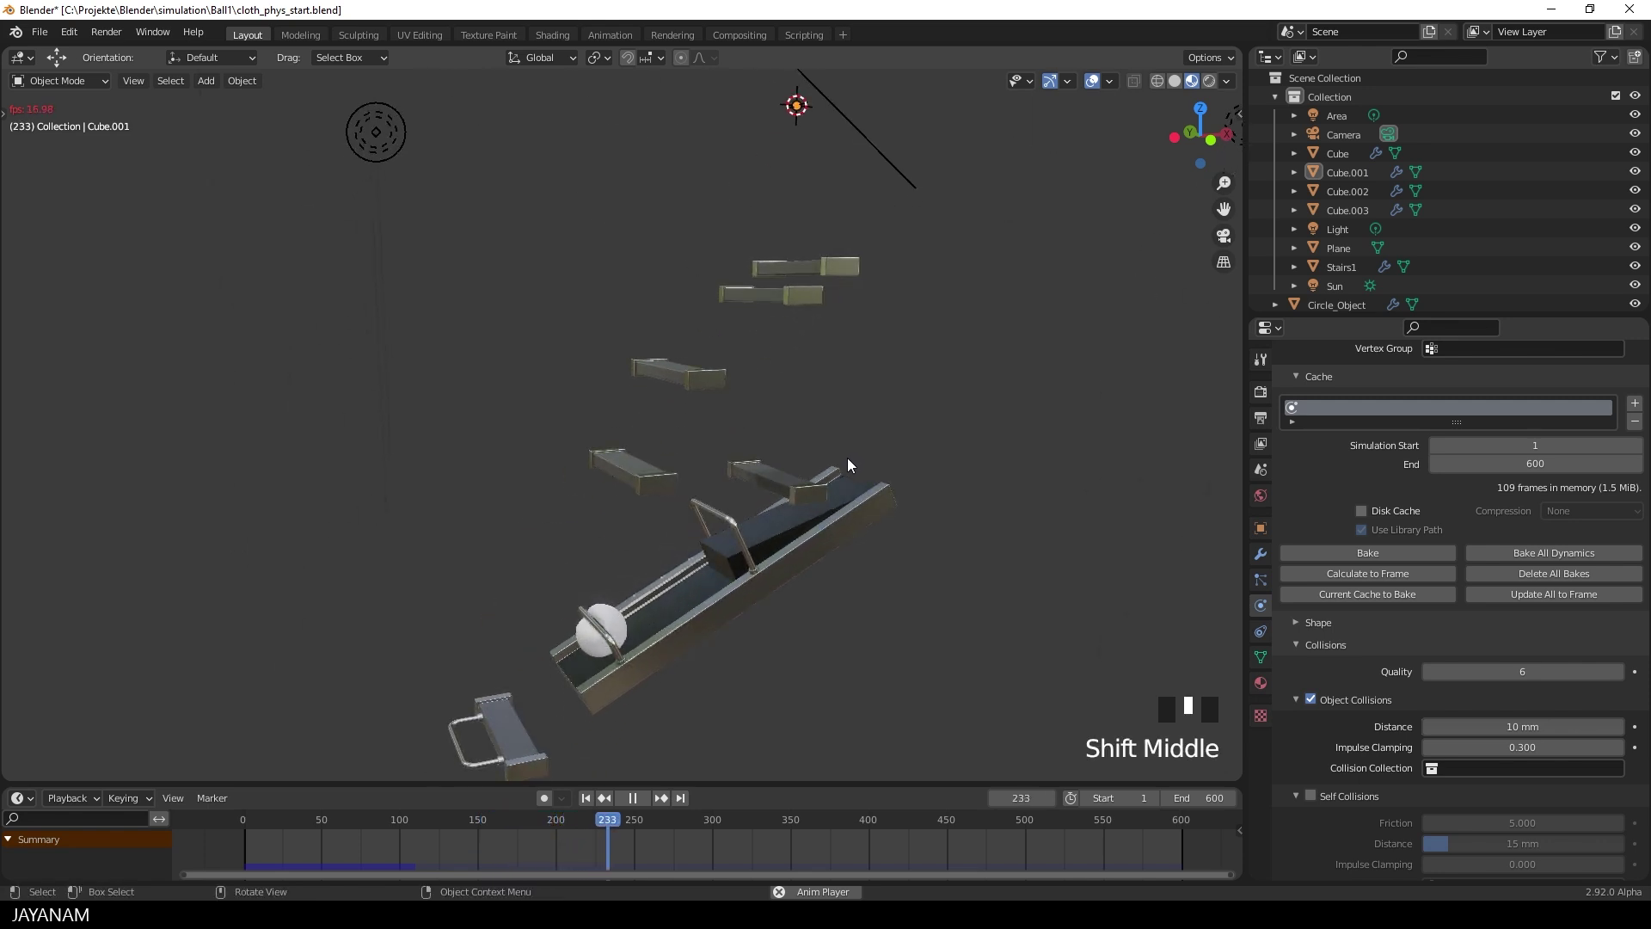
pyautogui.press('space')
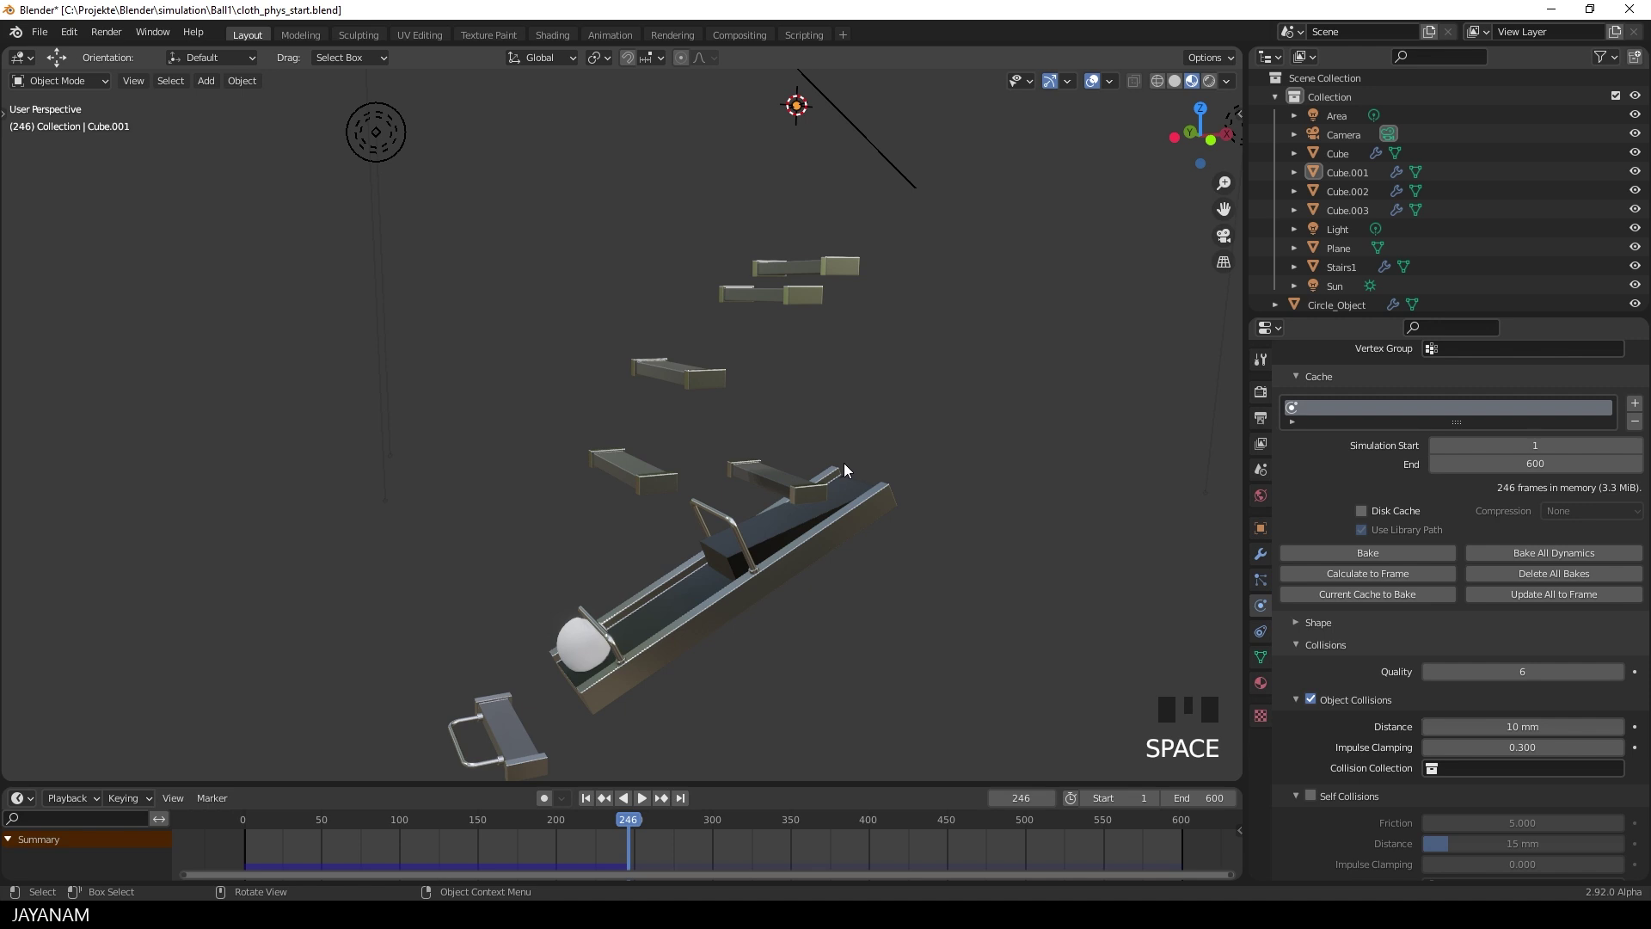
# Return to the first frame, select the ball and scrub forward to watch it fall
pyautogui.click(587, 799)
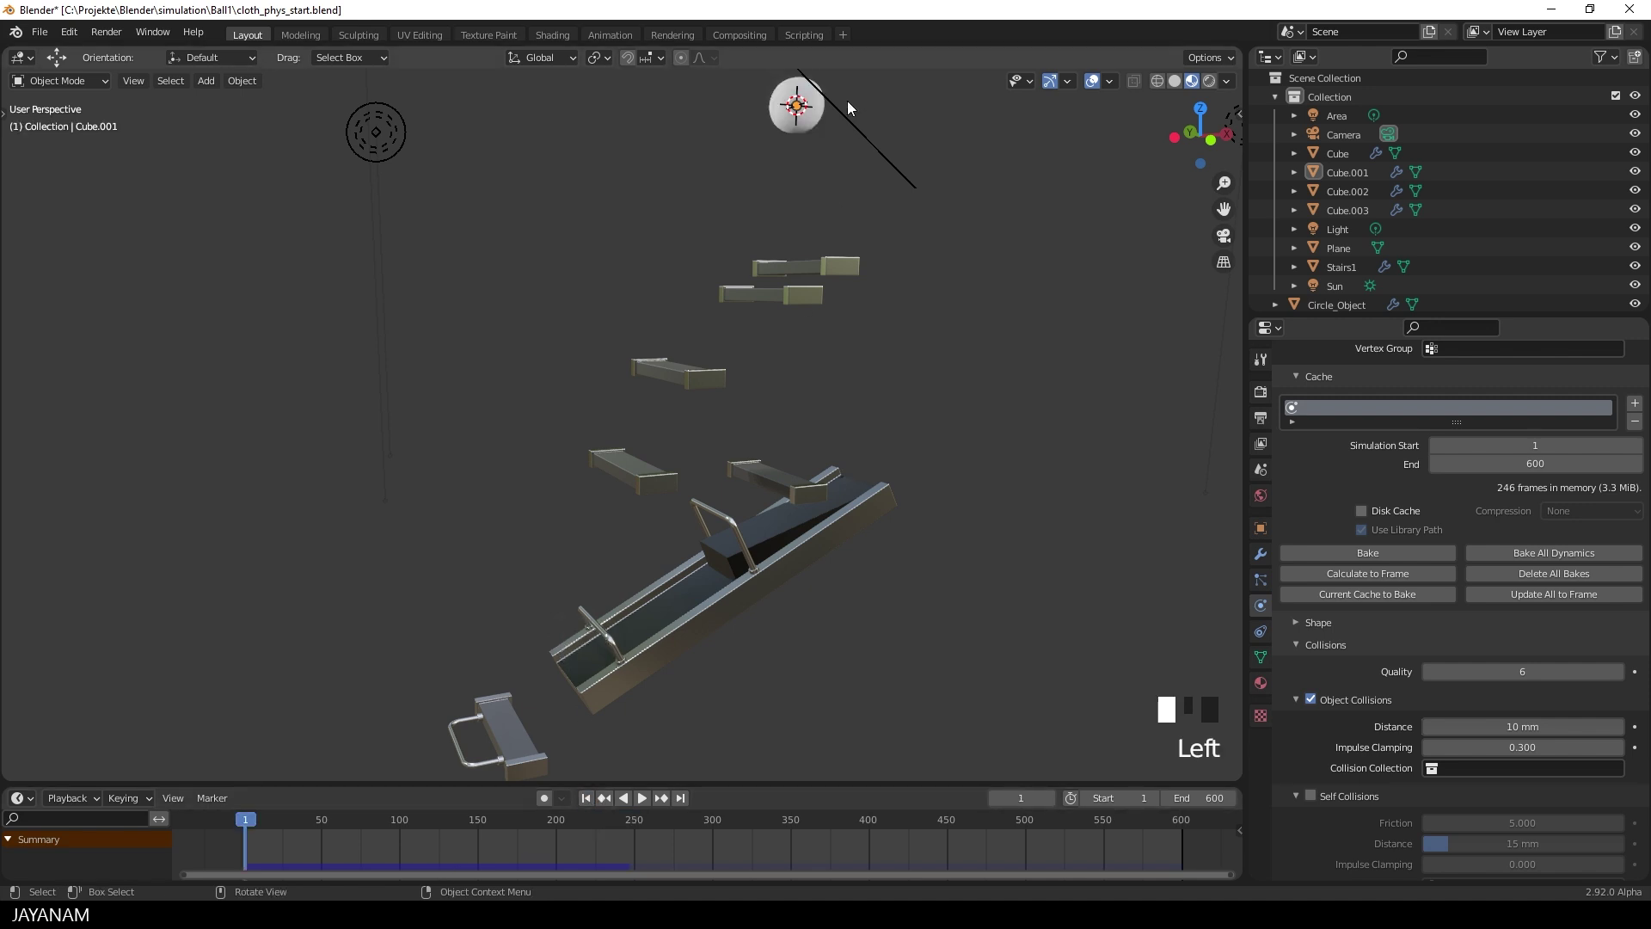
pyautogui.click(813, 119)
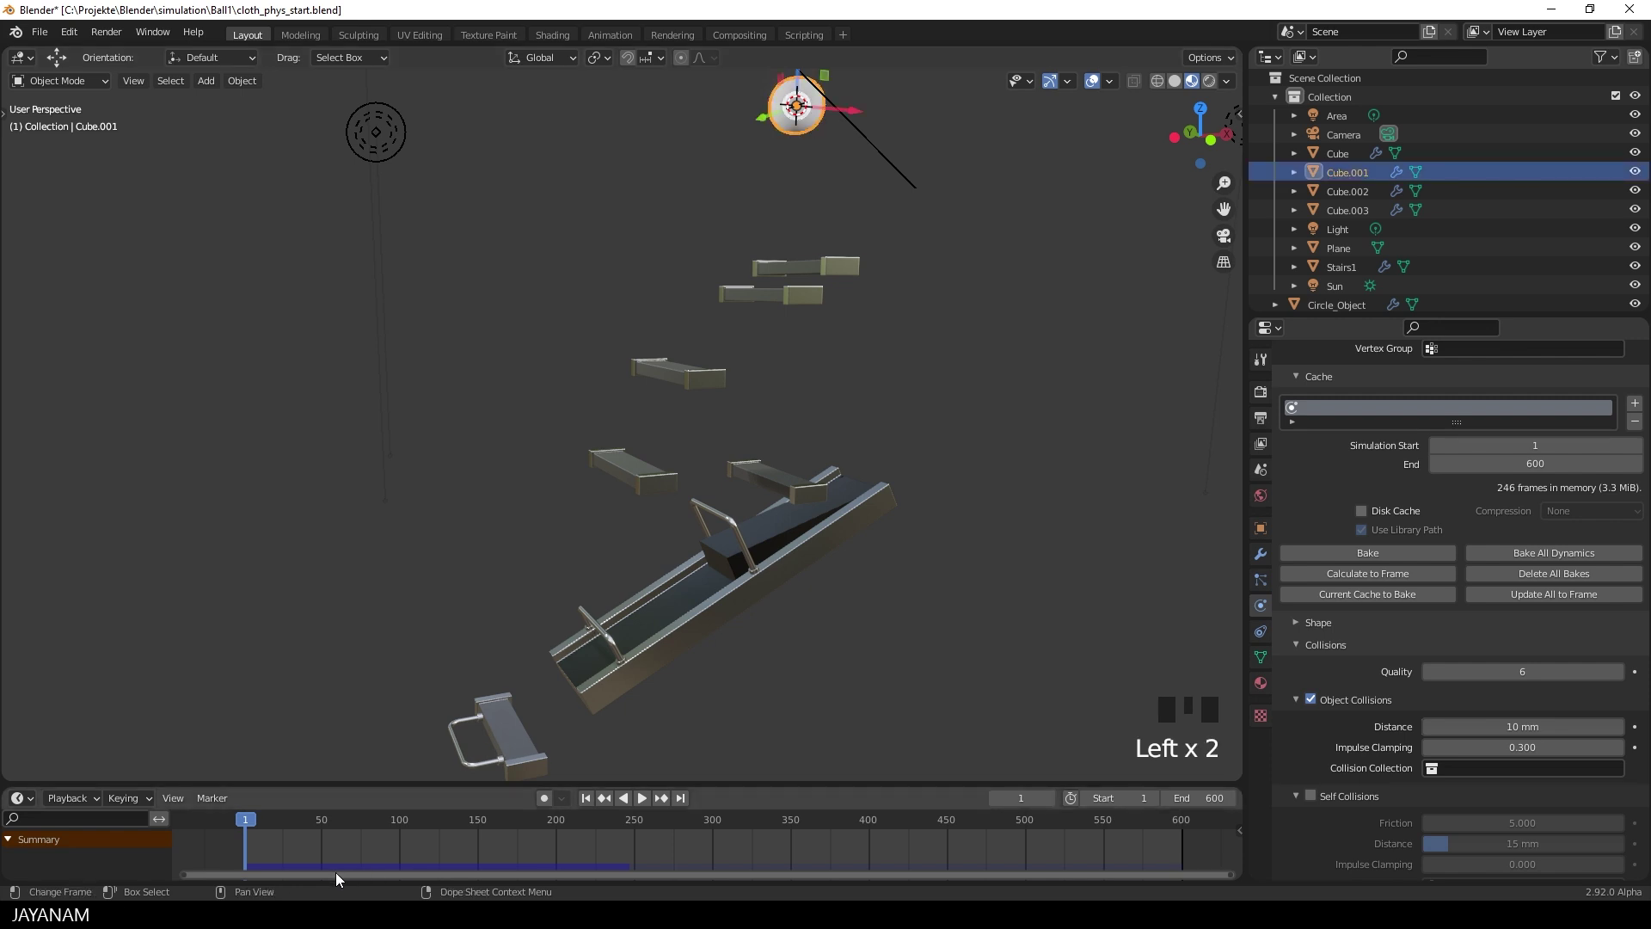
pyautogui.moveTo(246, 817); pyautogui.dragTo(447, 820)
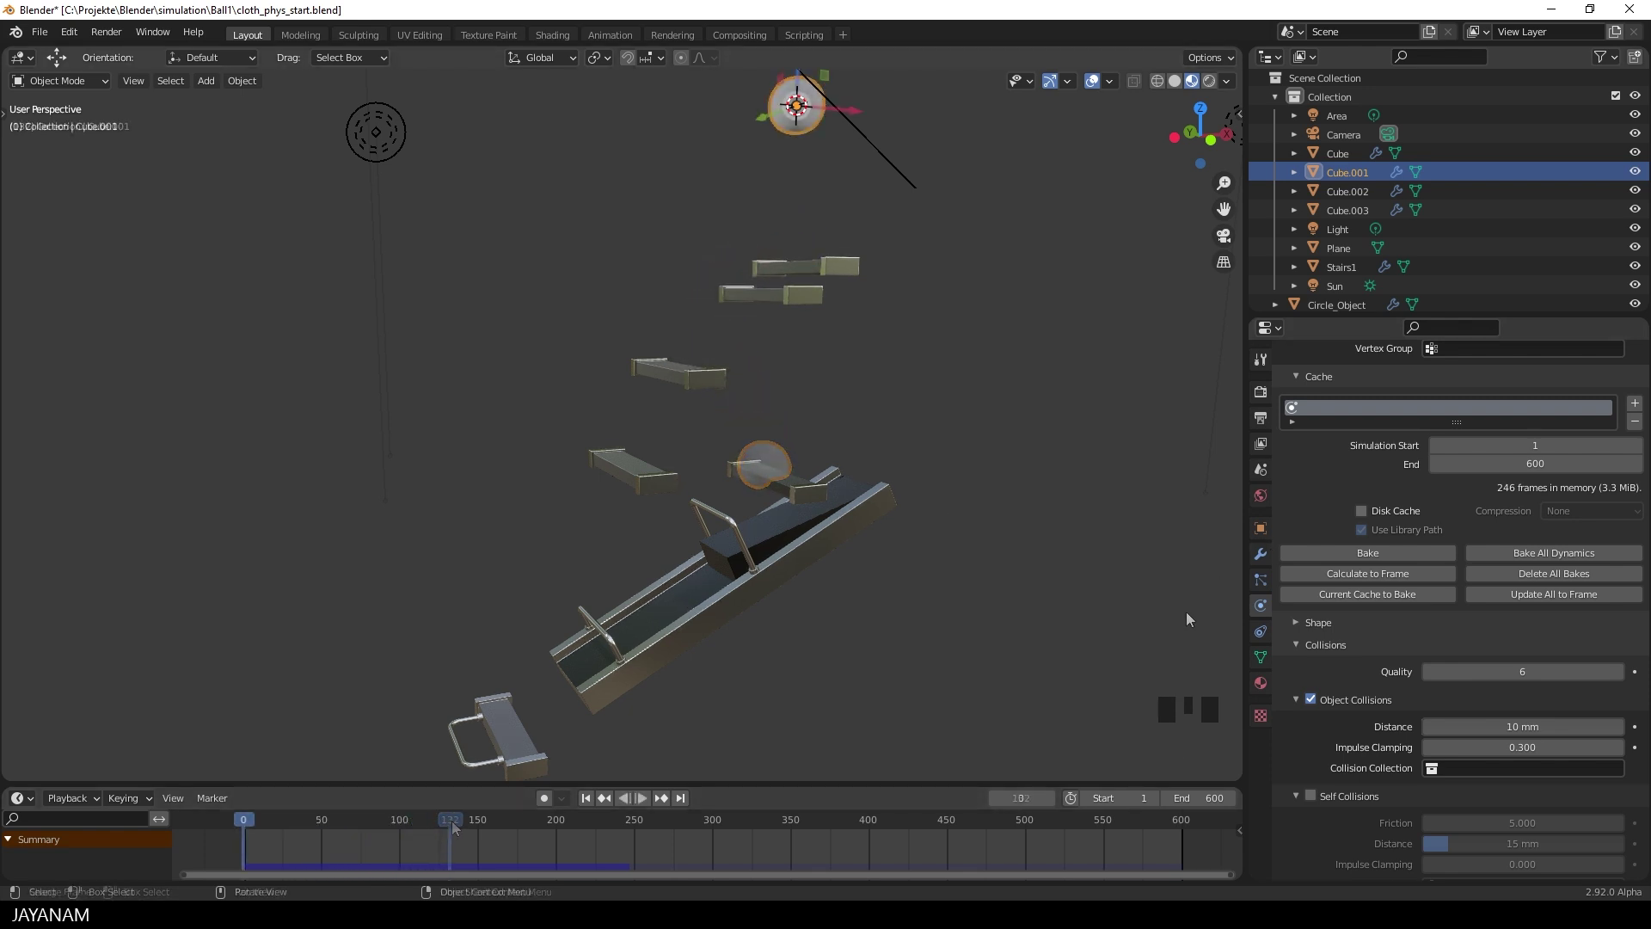
# Assign the existing red matBall material to the ball
pyautogui.press('Escape')
pyautogui.click(1262, 683)
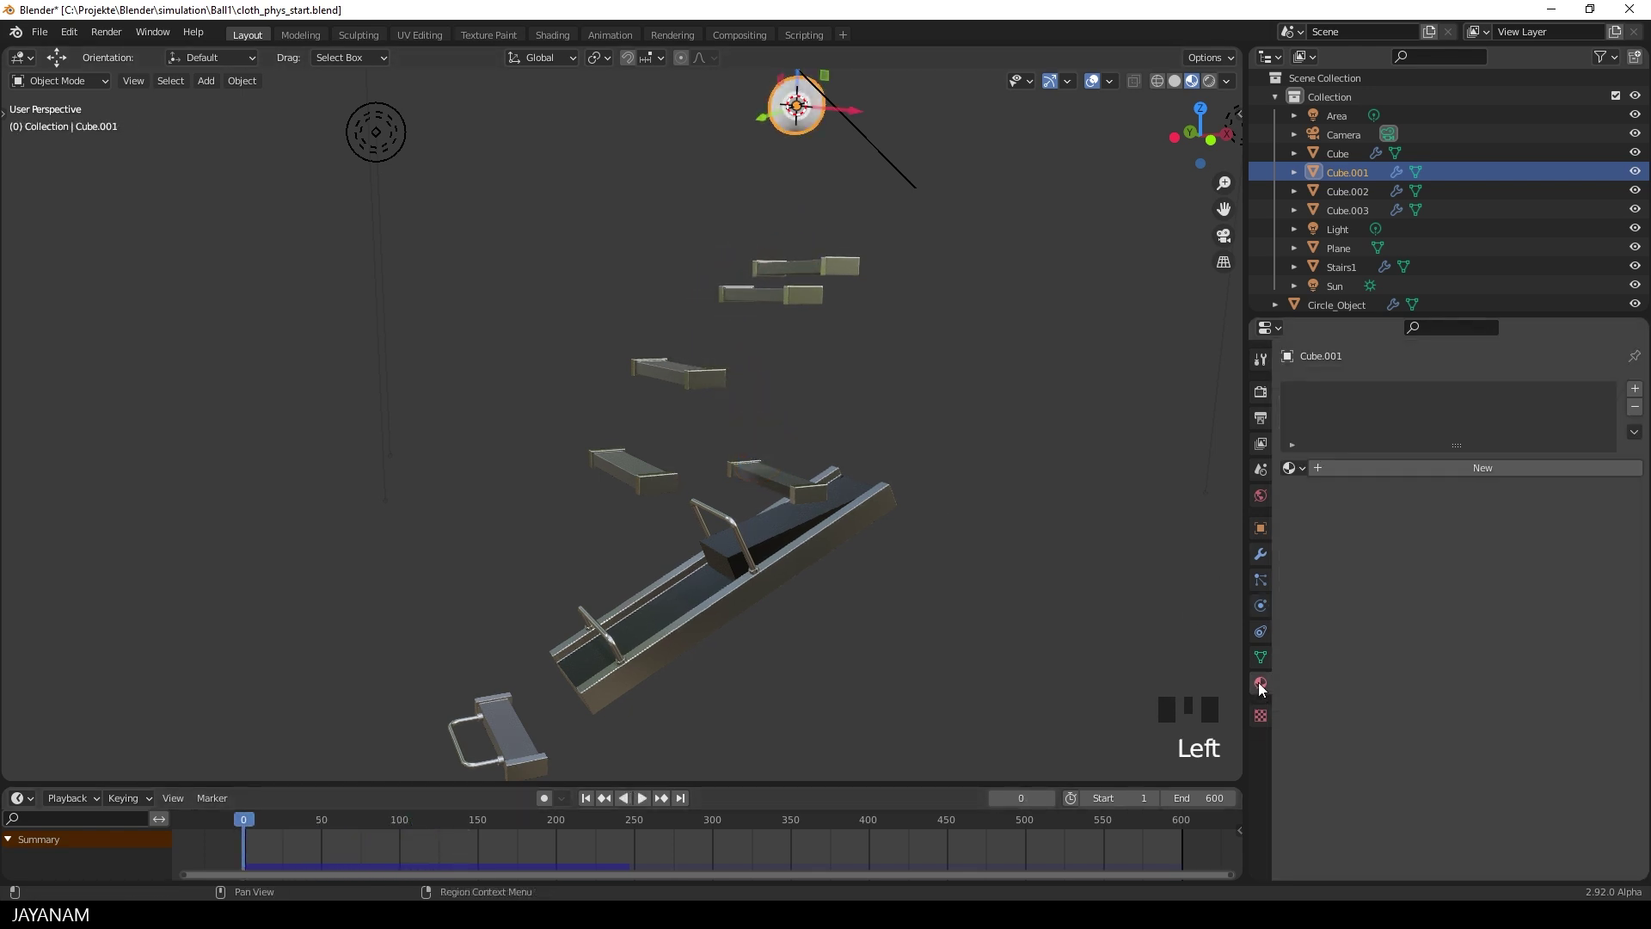
pyautogui.click(1291, 467)
pyautogui.click(1354, 494)
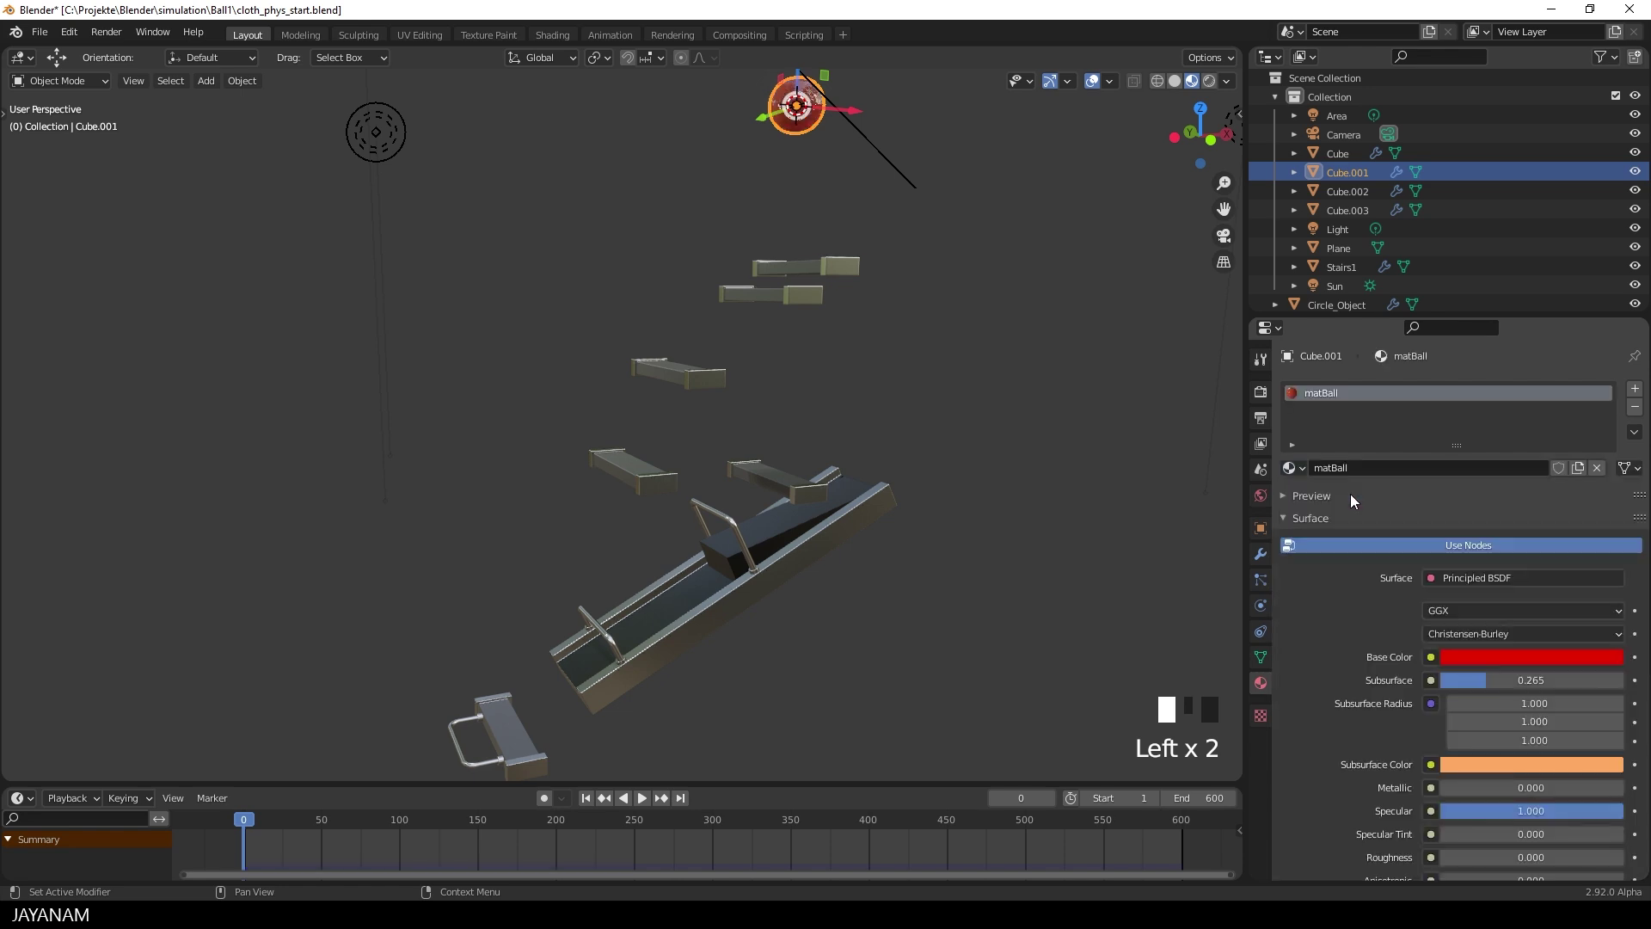
# Save the file and select the camera
pyautogui.keyDown('shift'); pyautogui.moveTo(1010, 300); pyautogui.dragTo(885, 451, button='middle'); pyautogui.keyUp('shift')
pyautogui.hotkey('ctrl', 's')
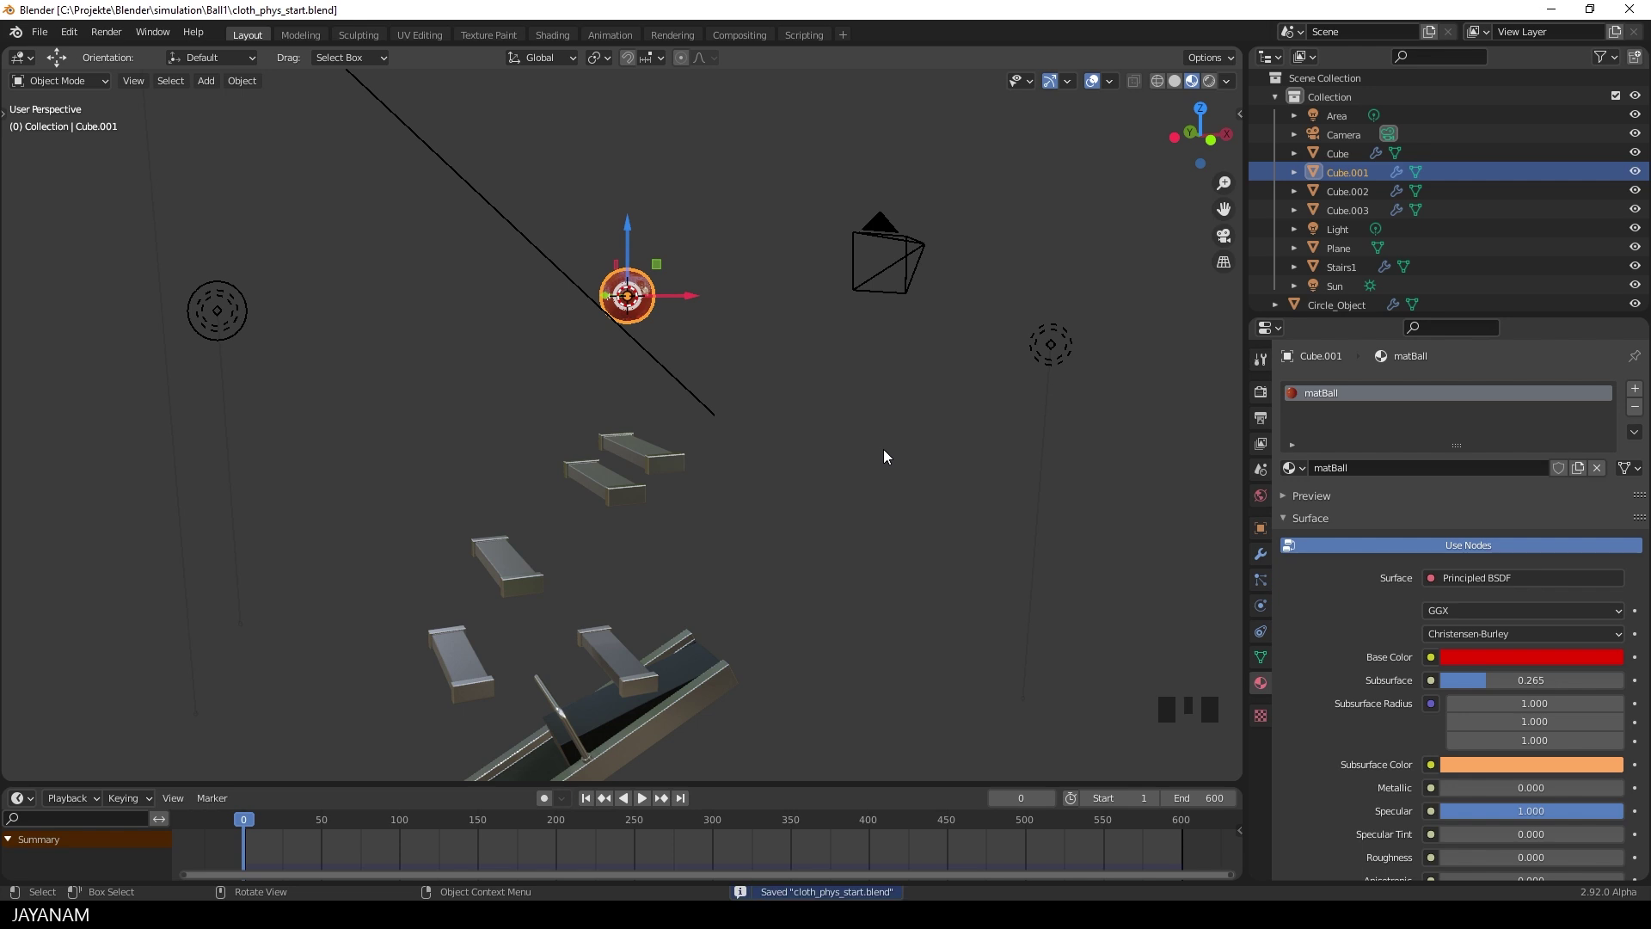
pyautogui.click(906, 255)
# Add a Copy Location constraint to the camera
pyautogui.click(898, 263)
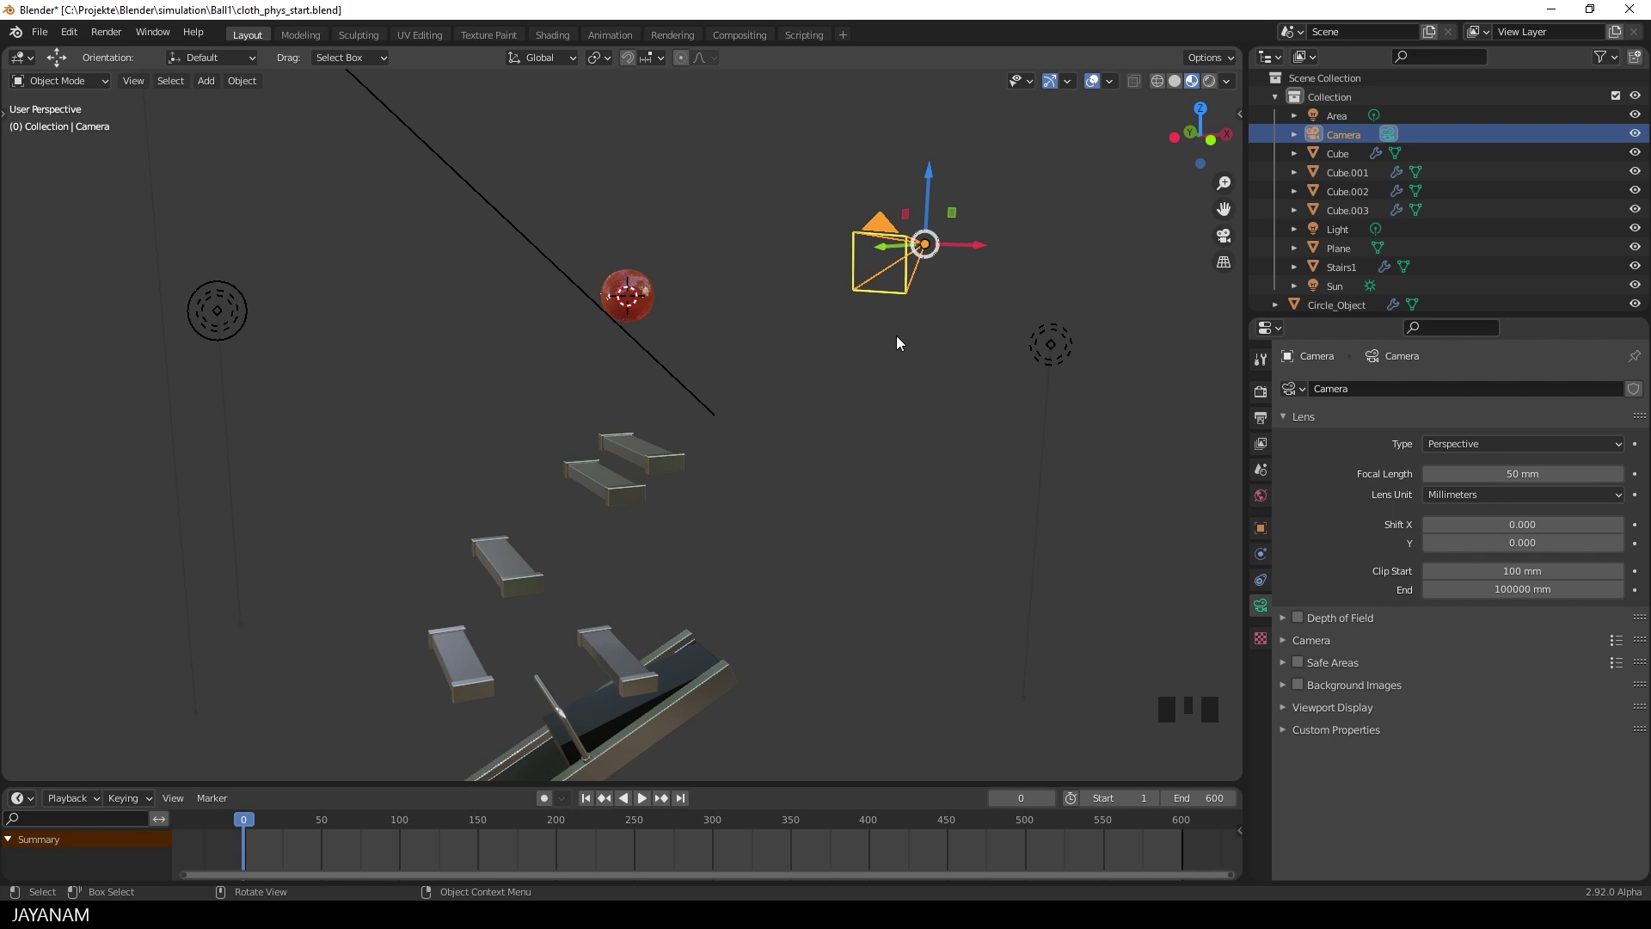
pyautogui.click(1262, 580)
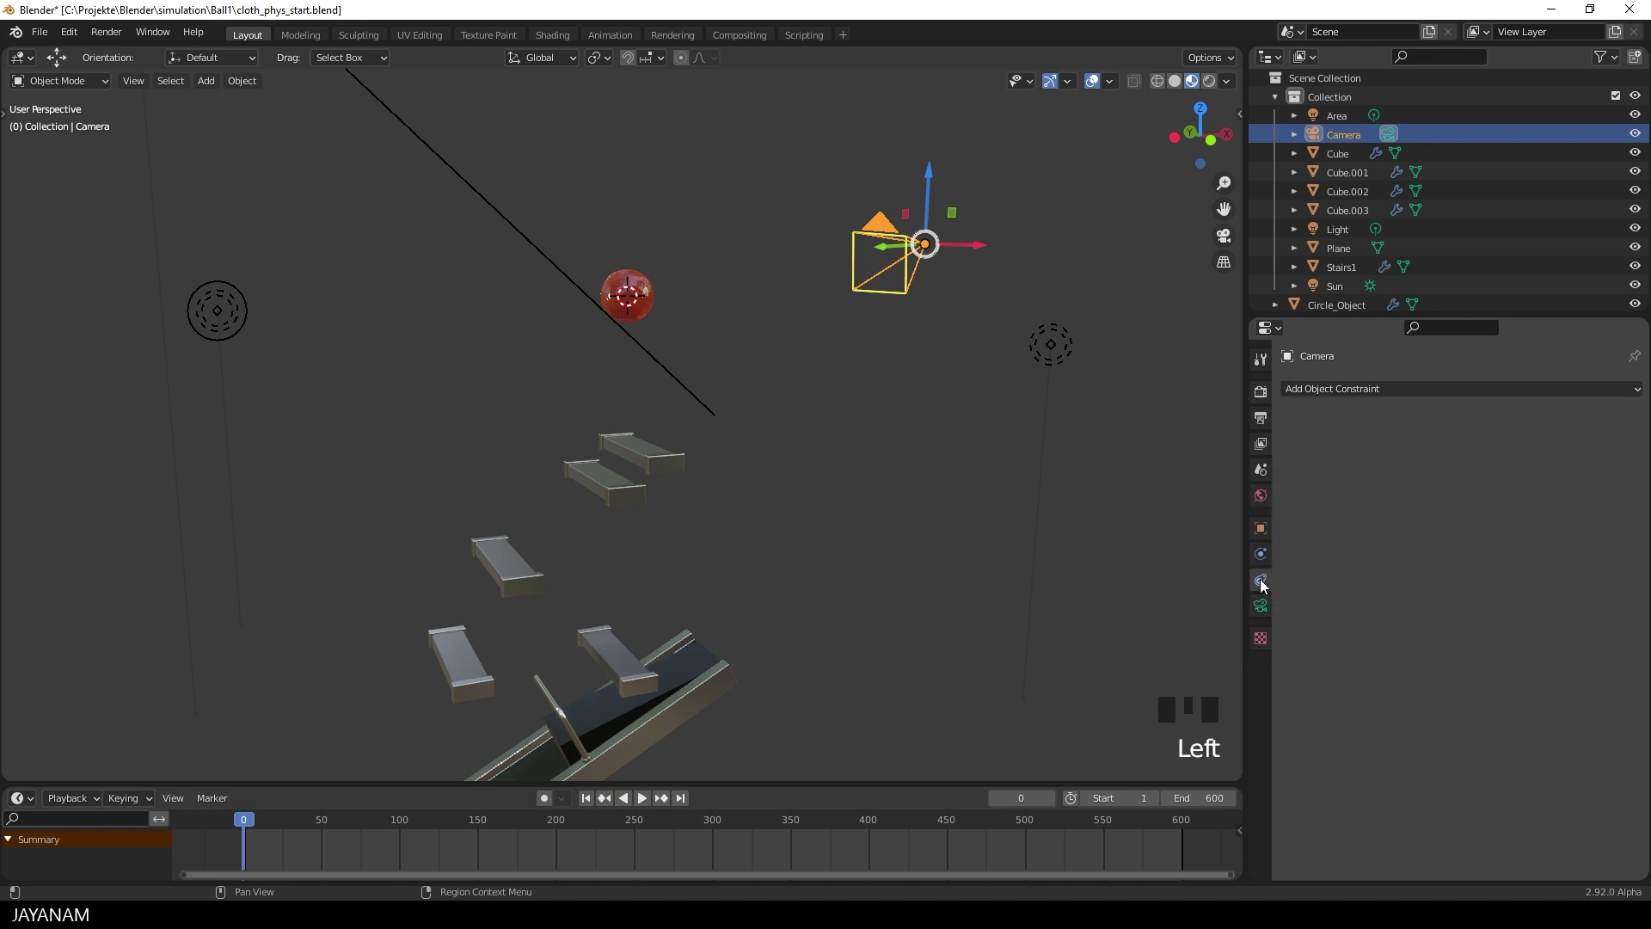
pyautogui.click(1352, 389)
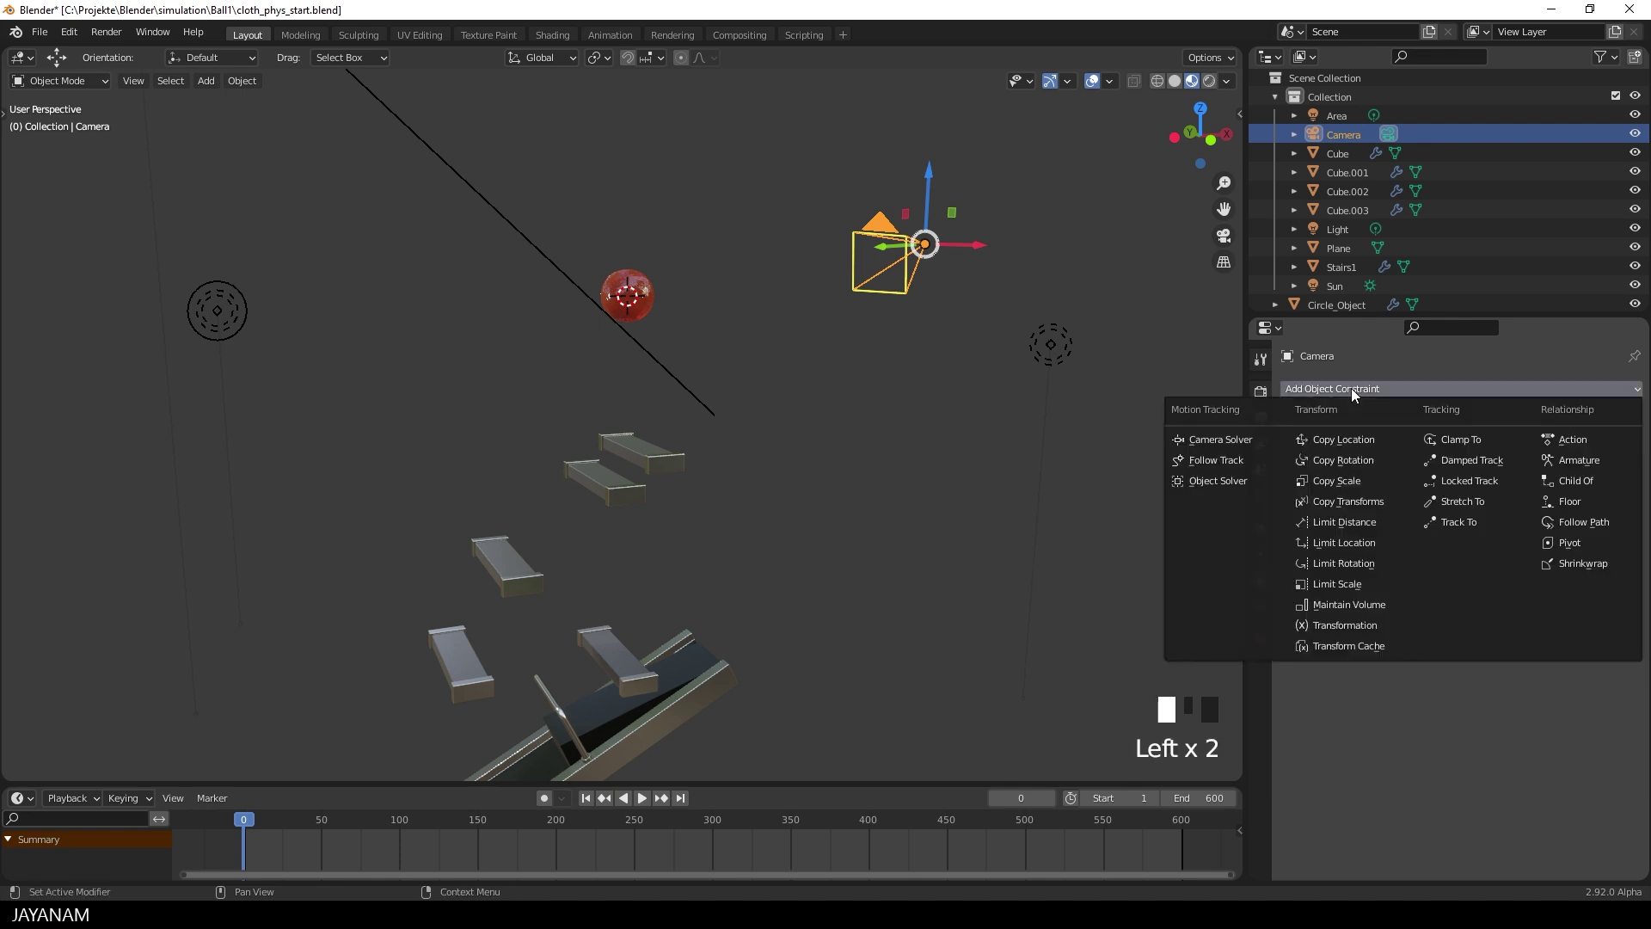
pyautogui.click(1357, 439)
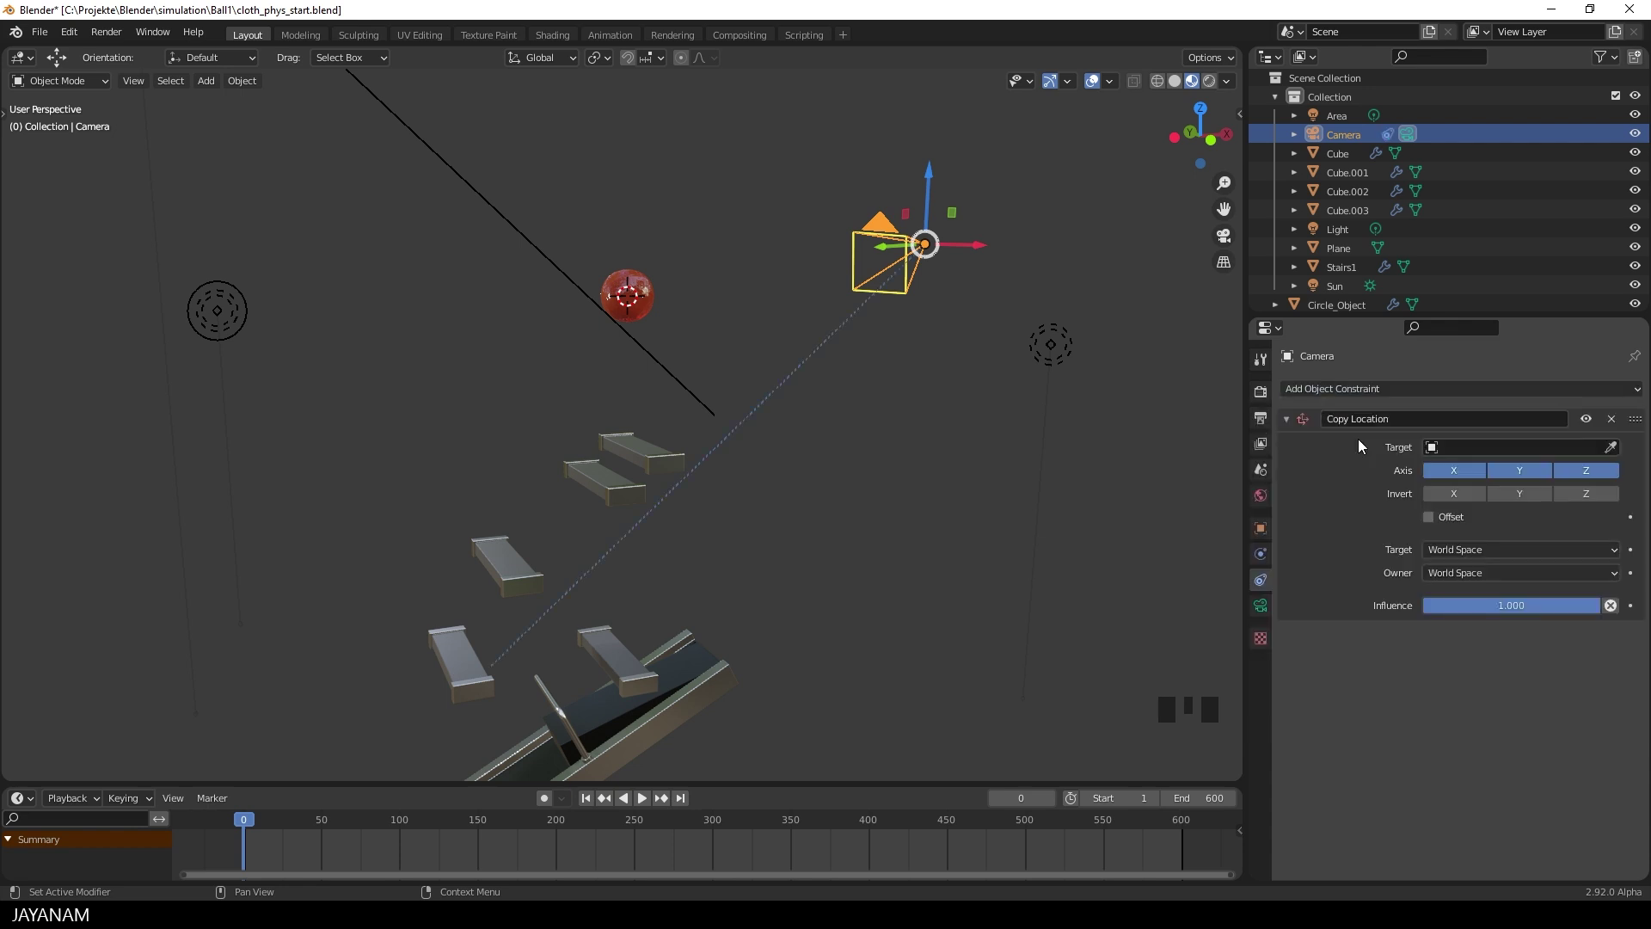
# Rename the sphere object to 'Ball'
pyautogui.click(640, 302)
pyautogui.click(1342, 172)
pyautogui.doubleClick(1342, 172)
pyautogui.write('Ball')
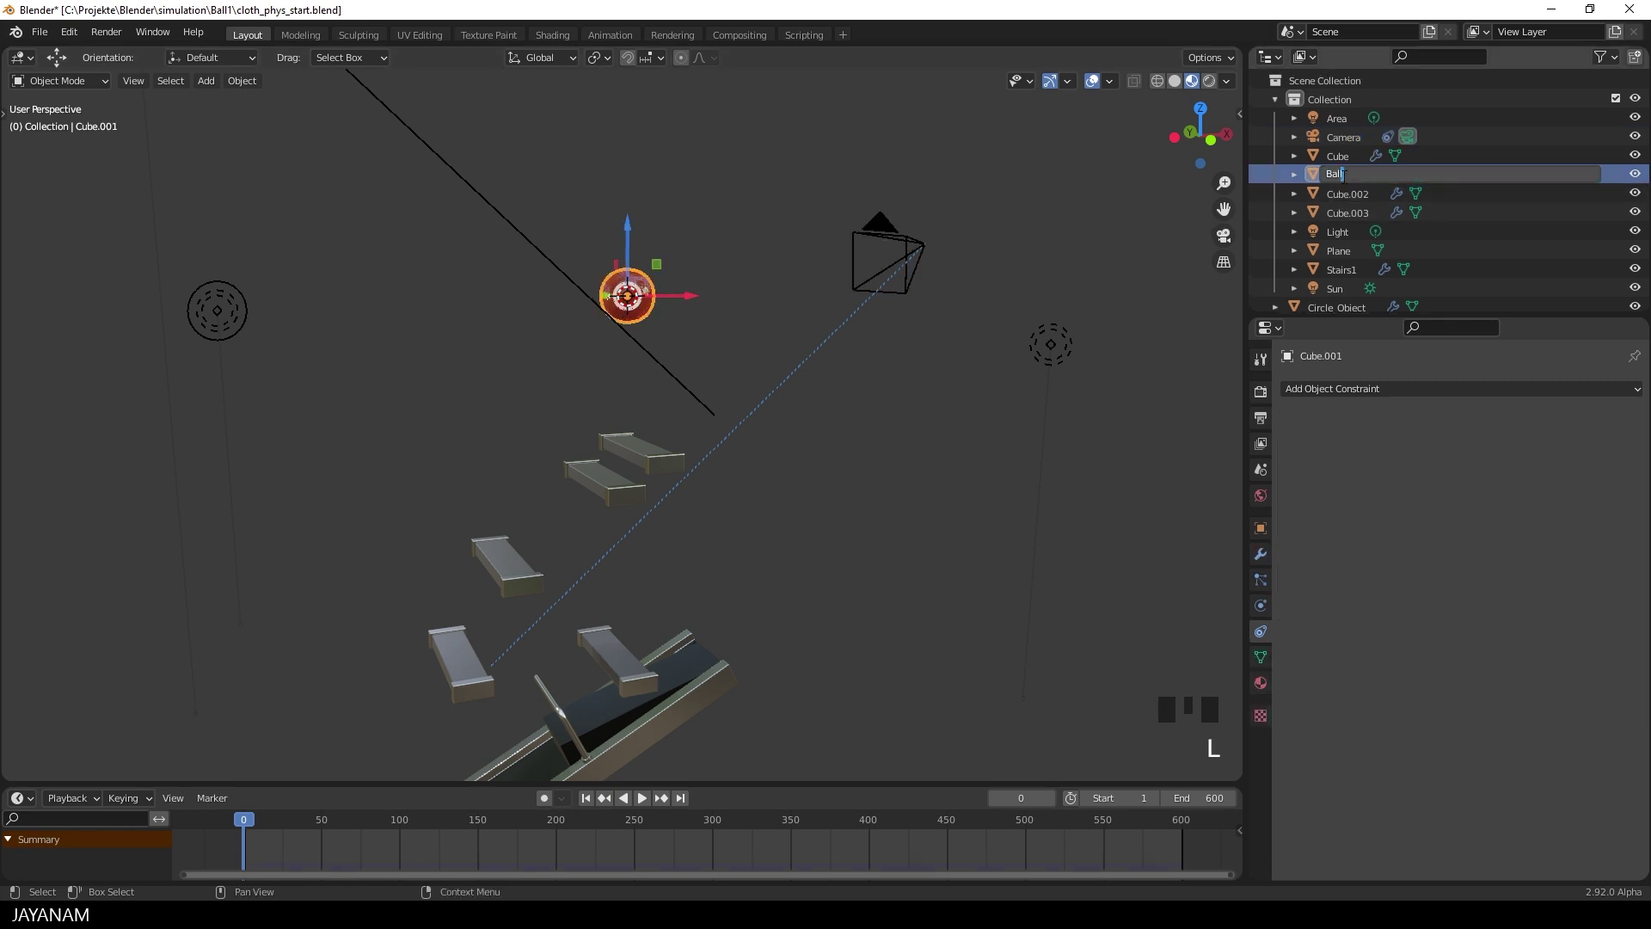
pyautogui.press('Return')
# Target the camera's Copy Location constraint at Ball and turn off its Y axis
pyautogui.click(903, 246)
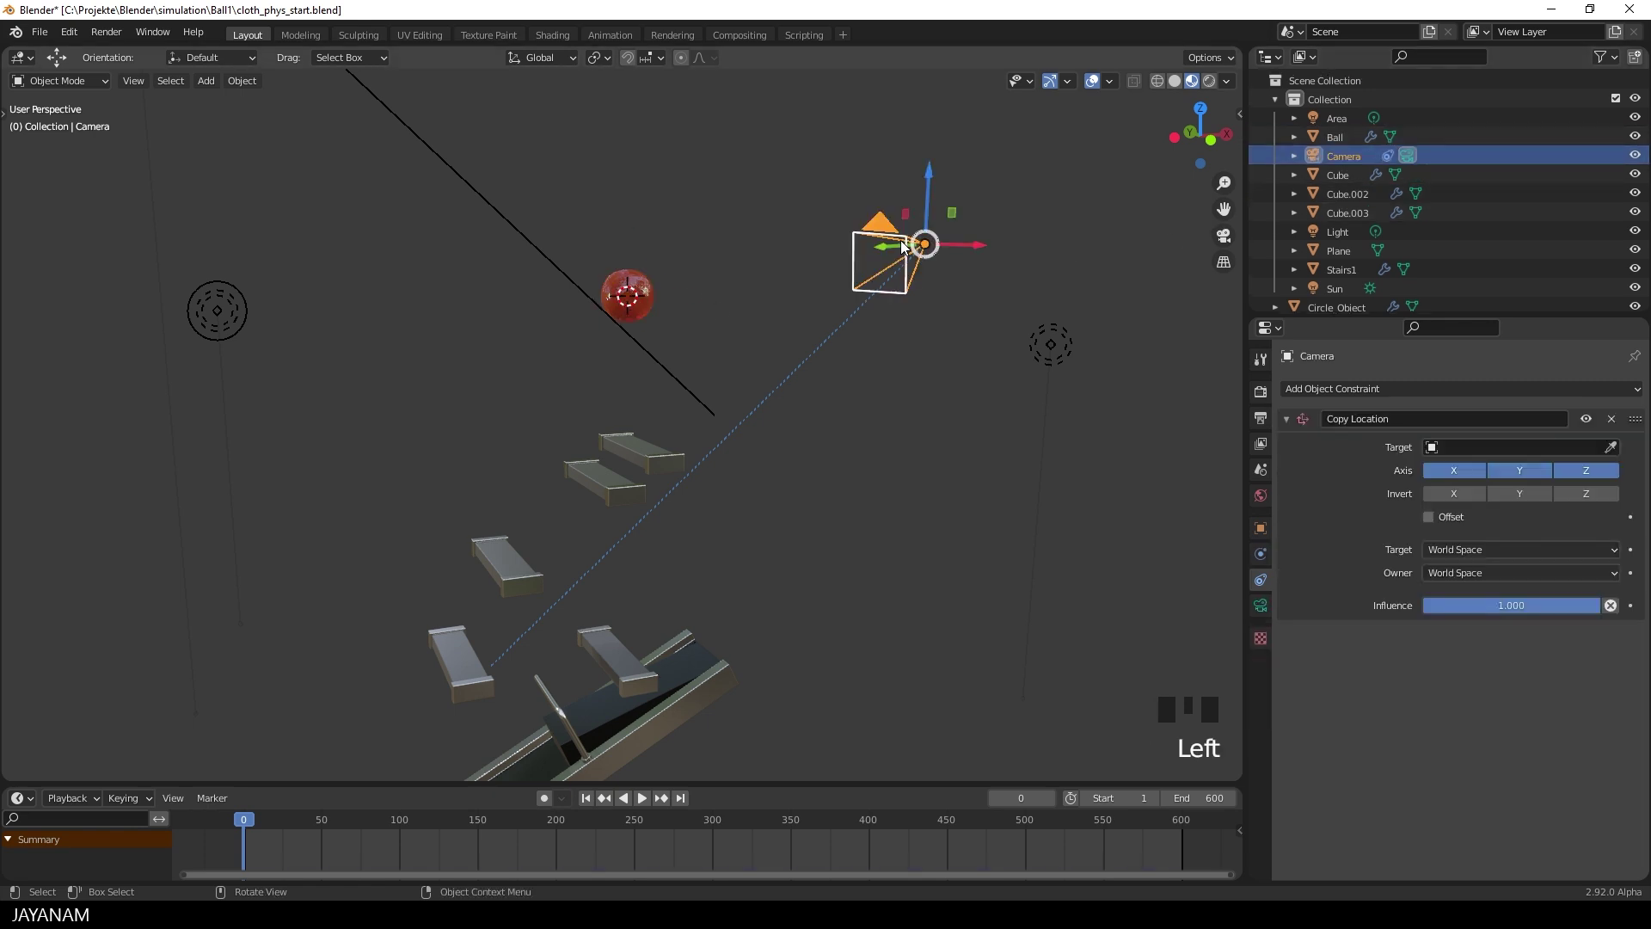
pyautogui.click(1535, 448)
pyautogui.click(1463, 494)
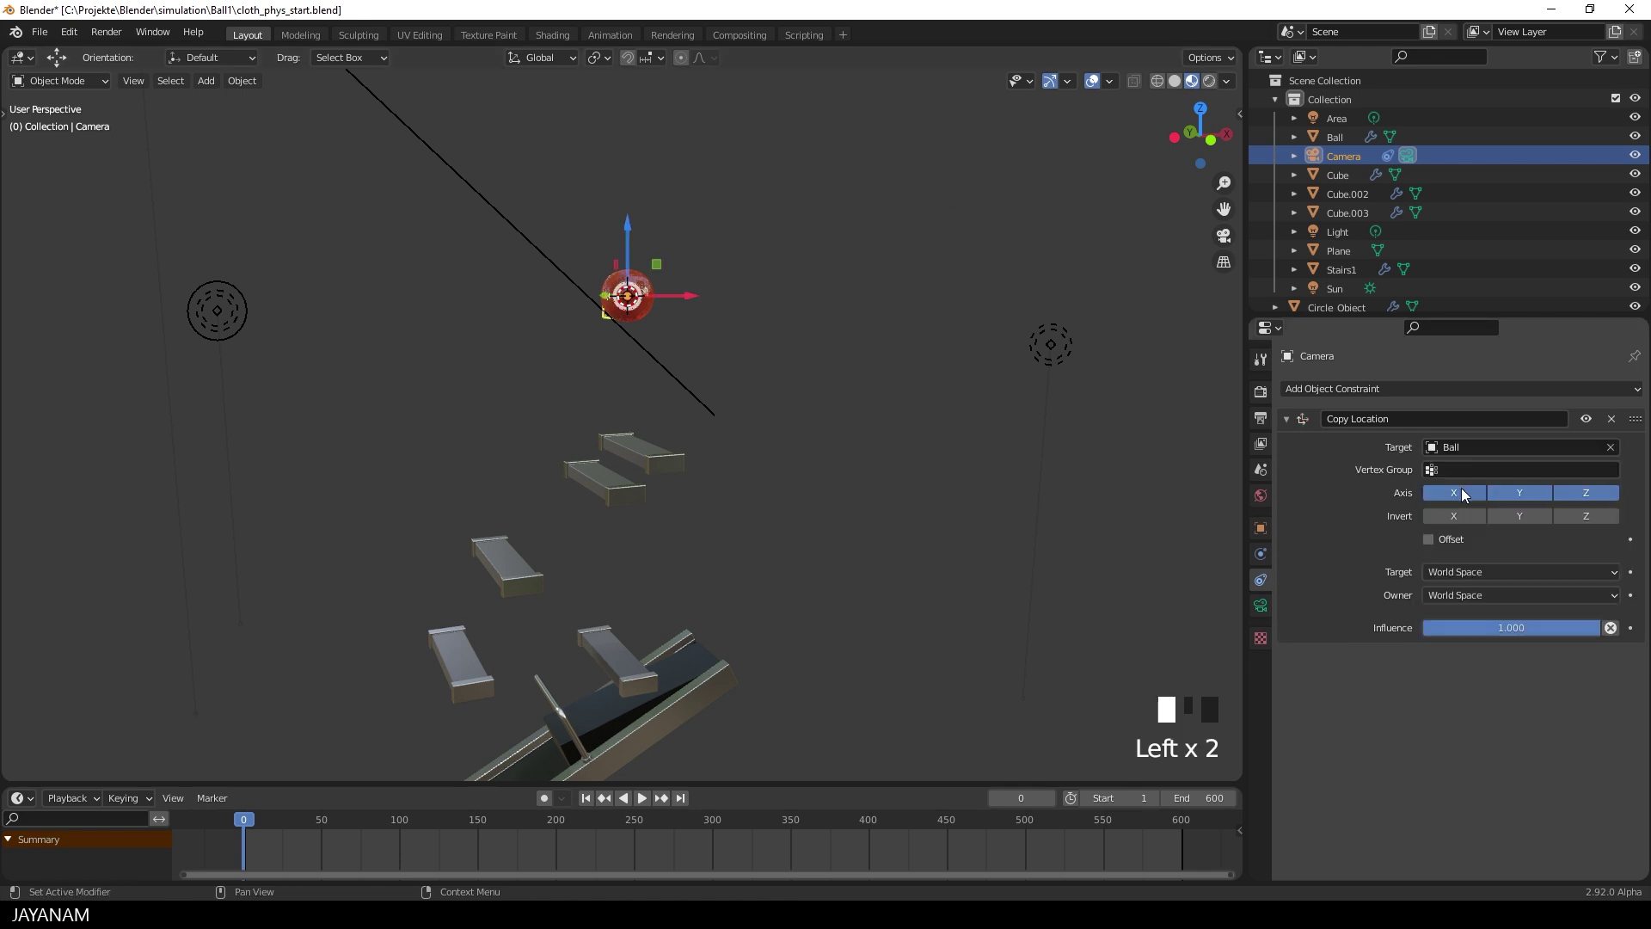
pyautogui.click(1522, 492)
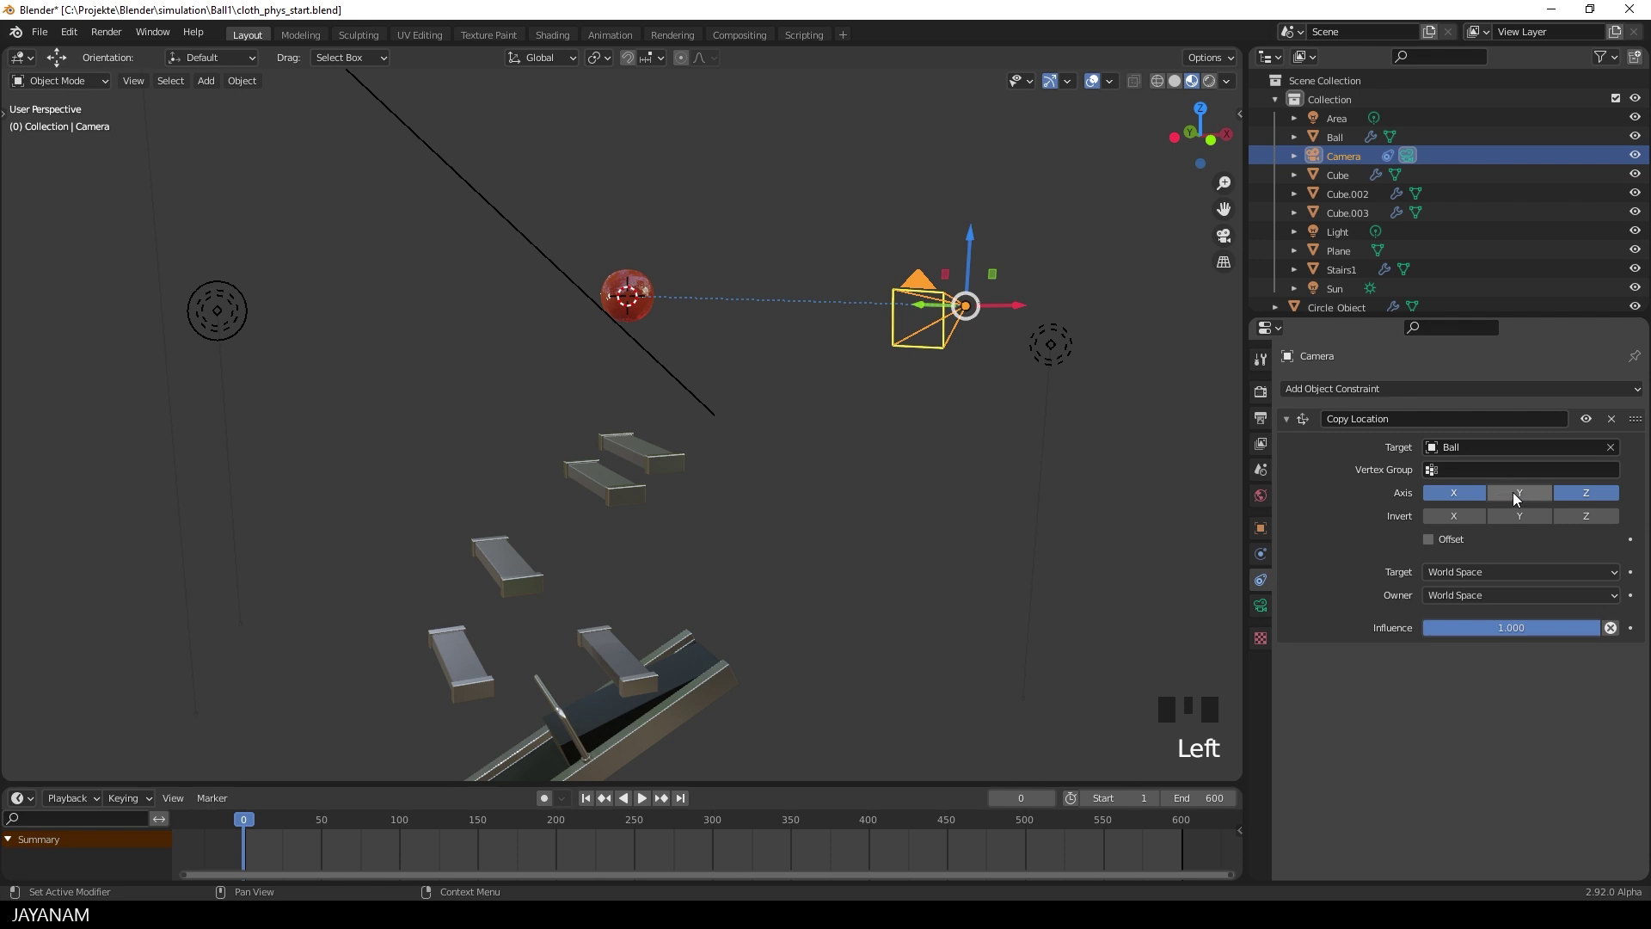
# Play the animation in a perspective view to check the camera follows Ball
pyautogui.moveTo(1033, 465); pyautogui.dragTo(870, 446, button='middle')
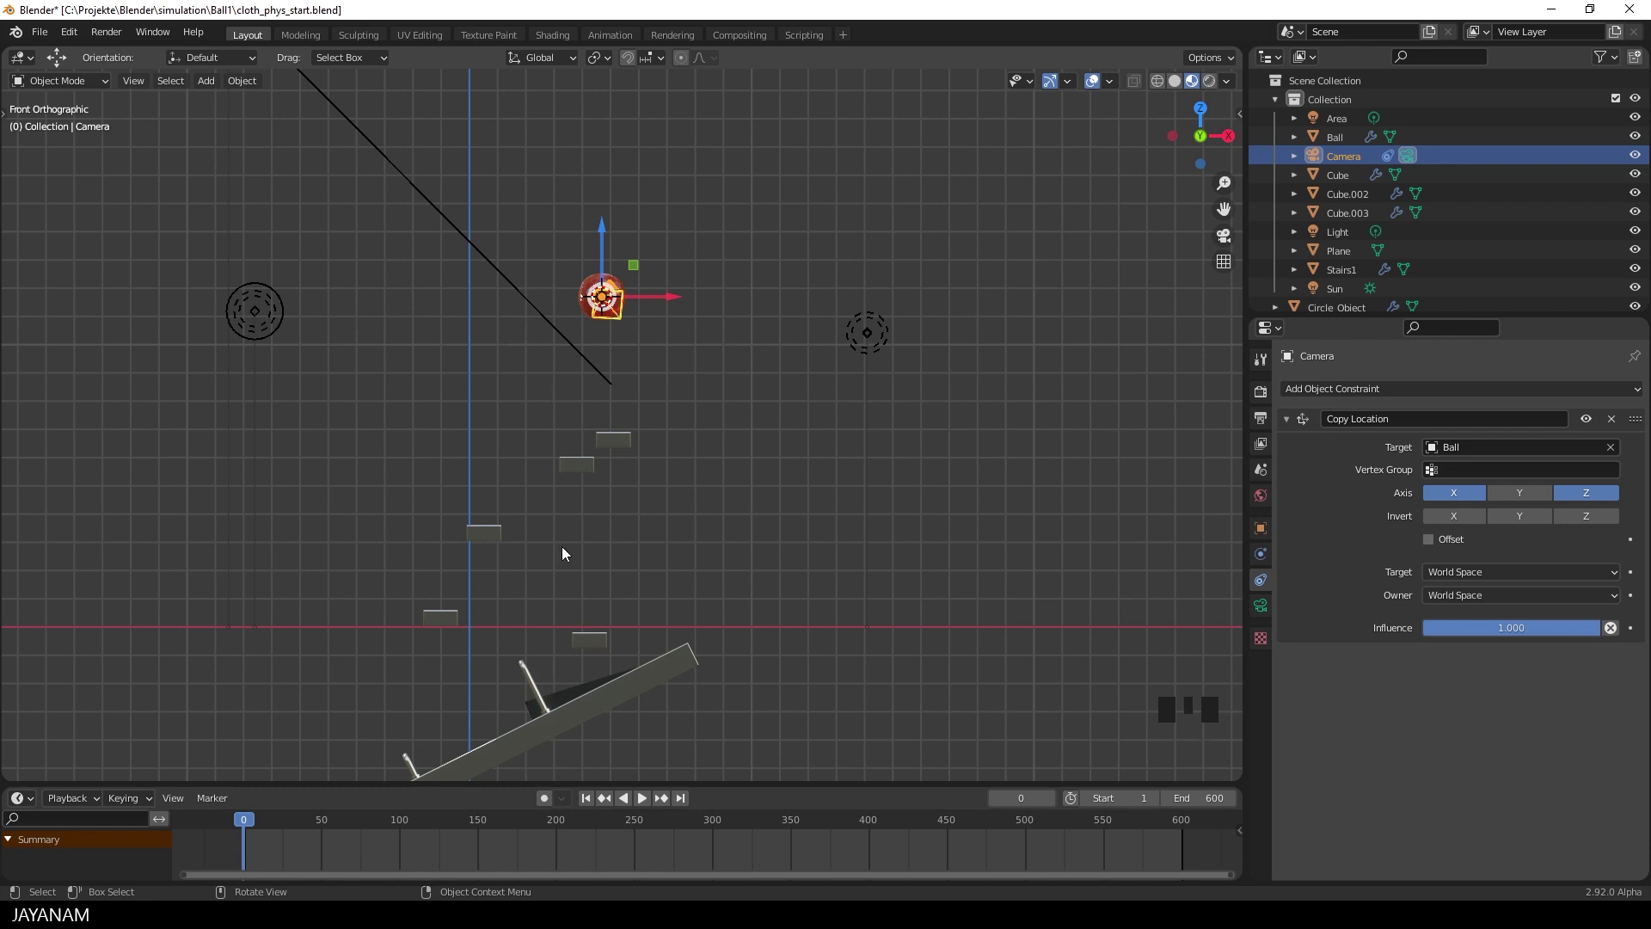
pyautogui.scroll(-4, 654, 466)
pyautogui.moveTo(654, 466); pyautogui.dragTo(718, 487, button='middle')
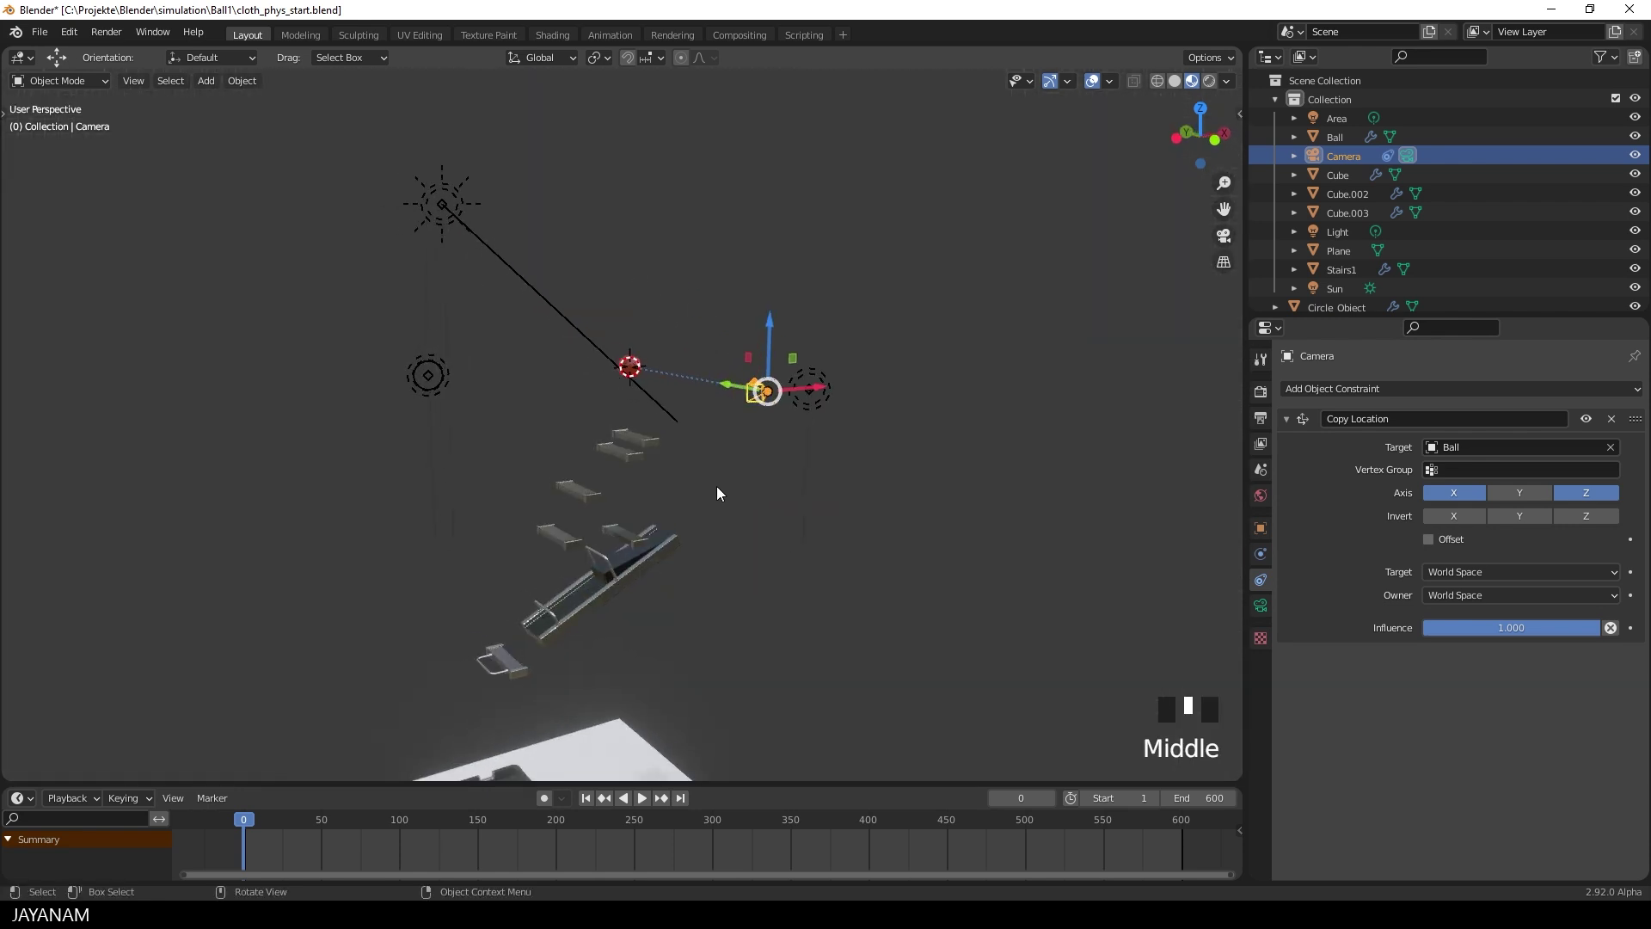
pyautogui.press('space')
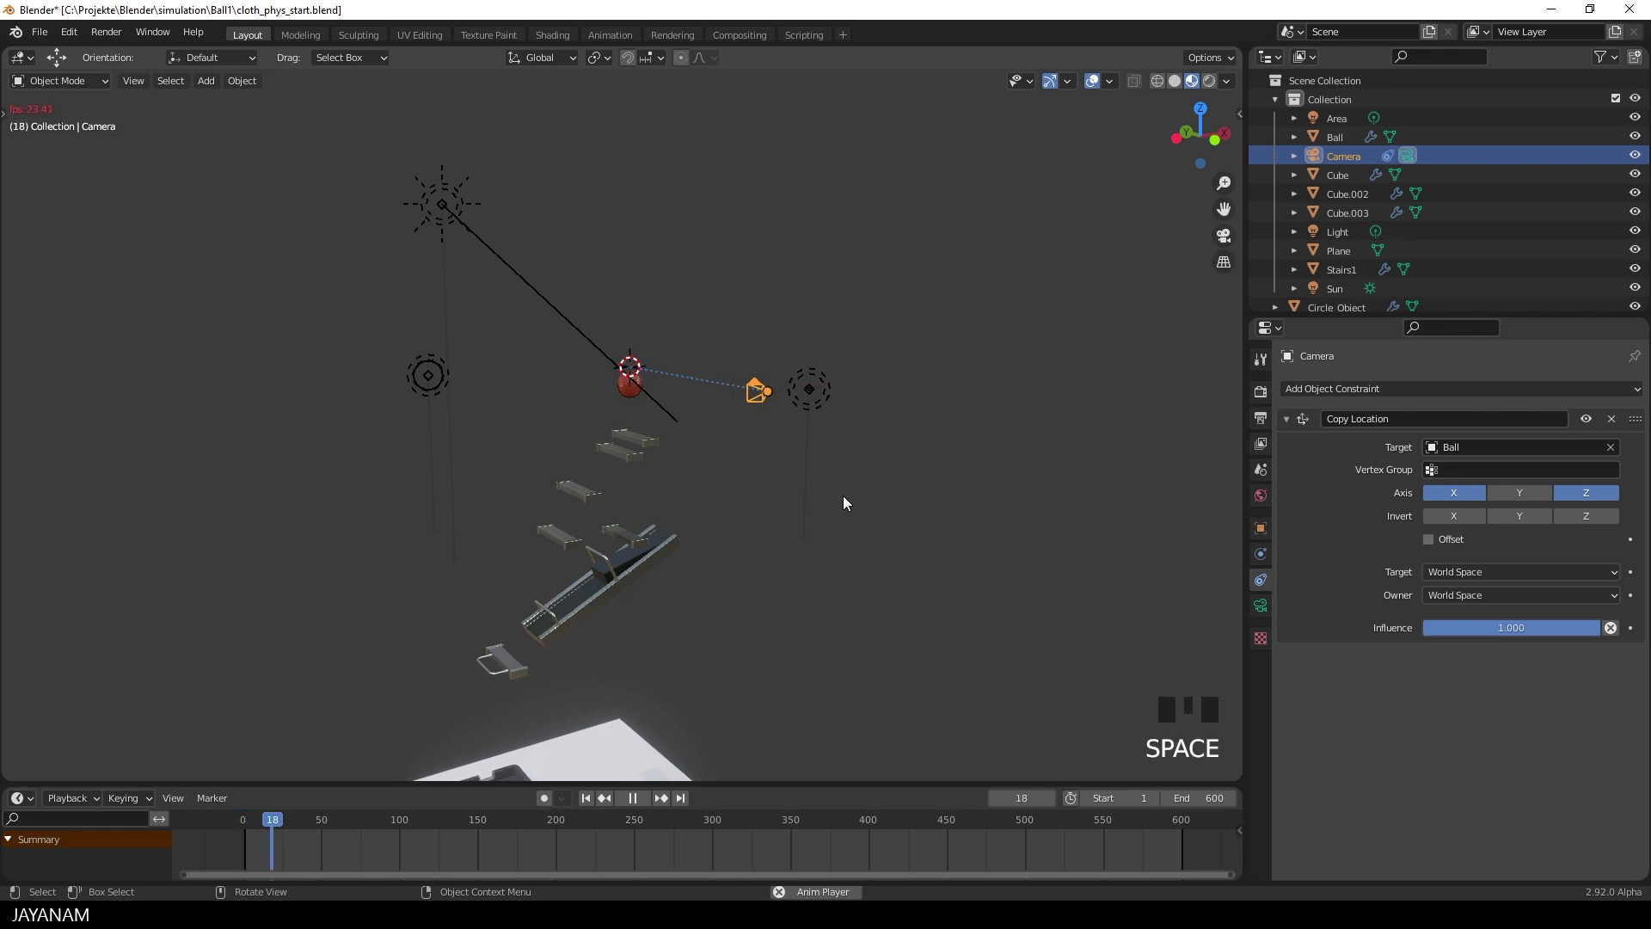
pyautogui.scroll(2, 843, 503)
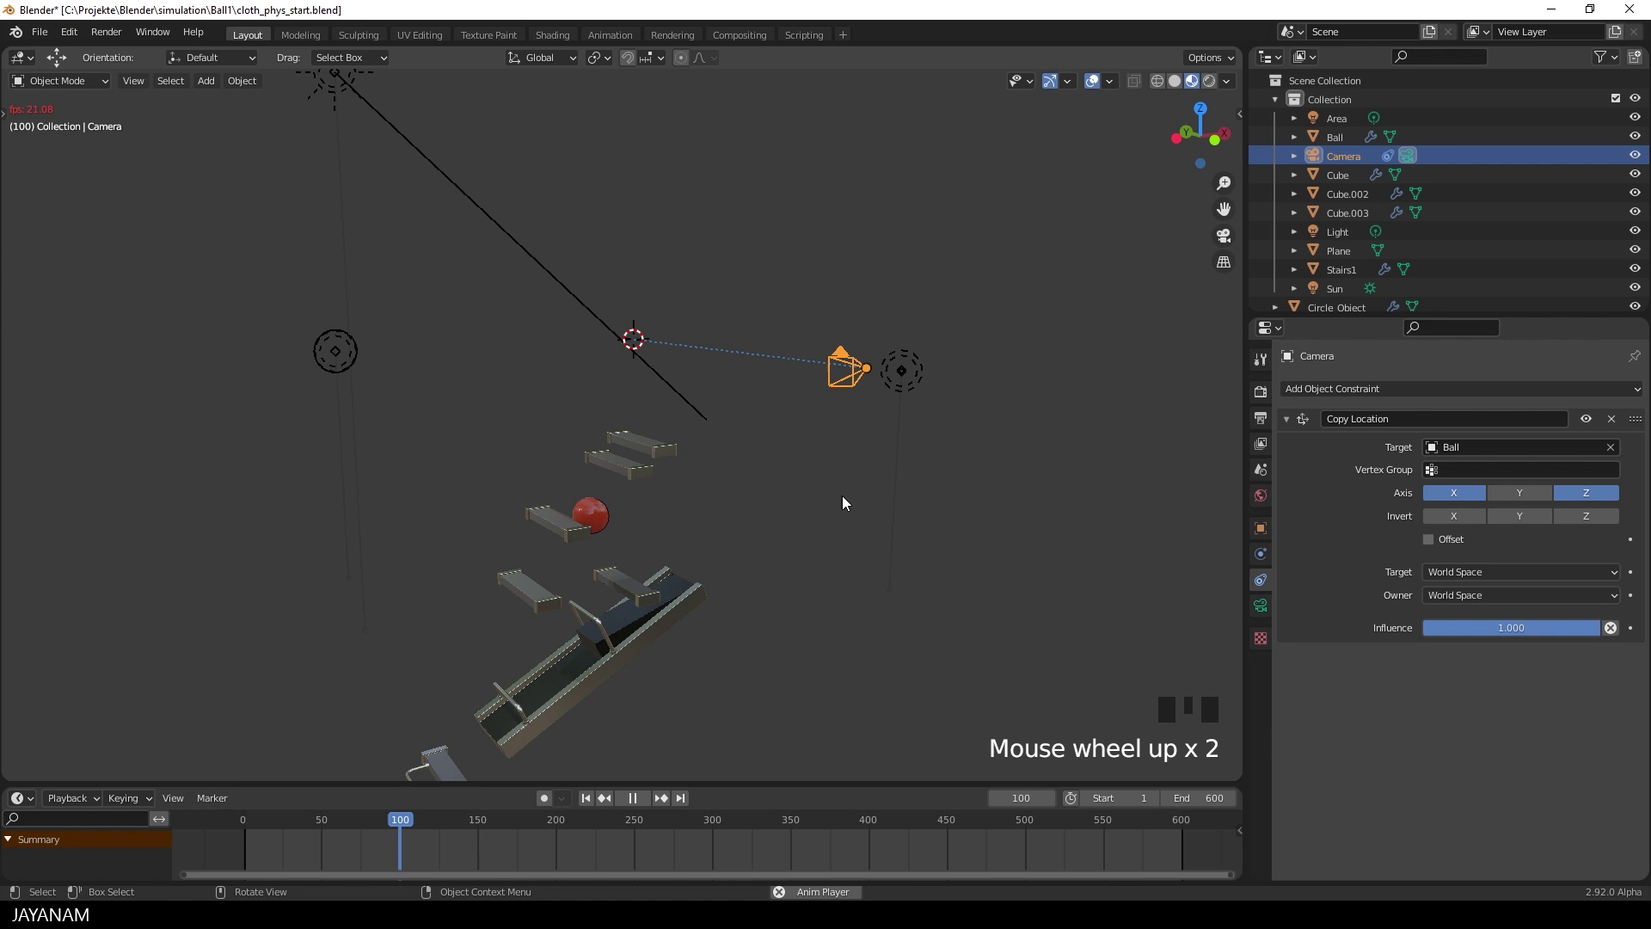
pyautogui.press('space')
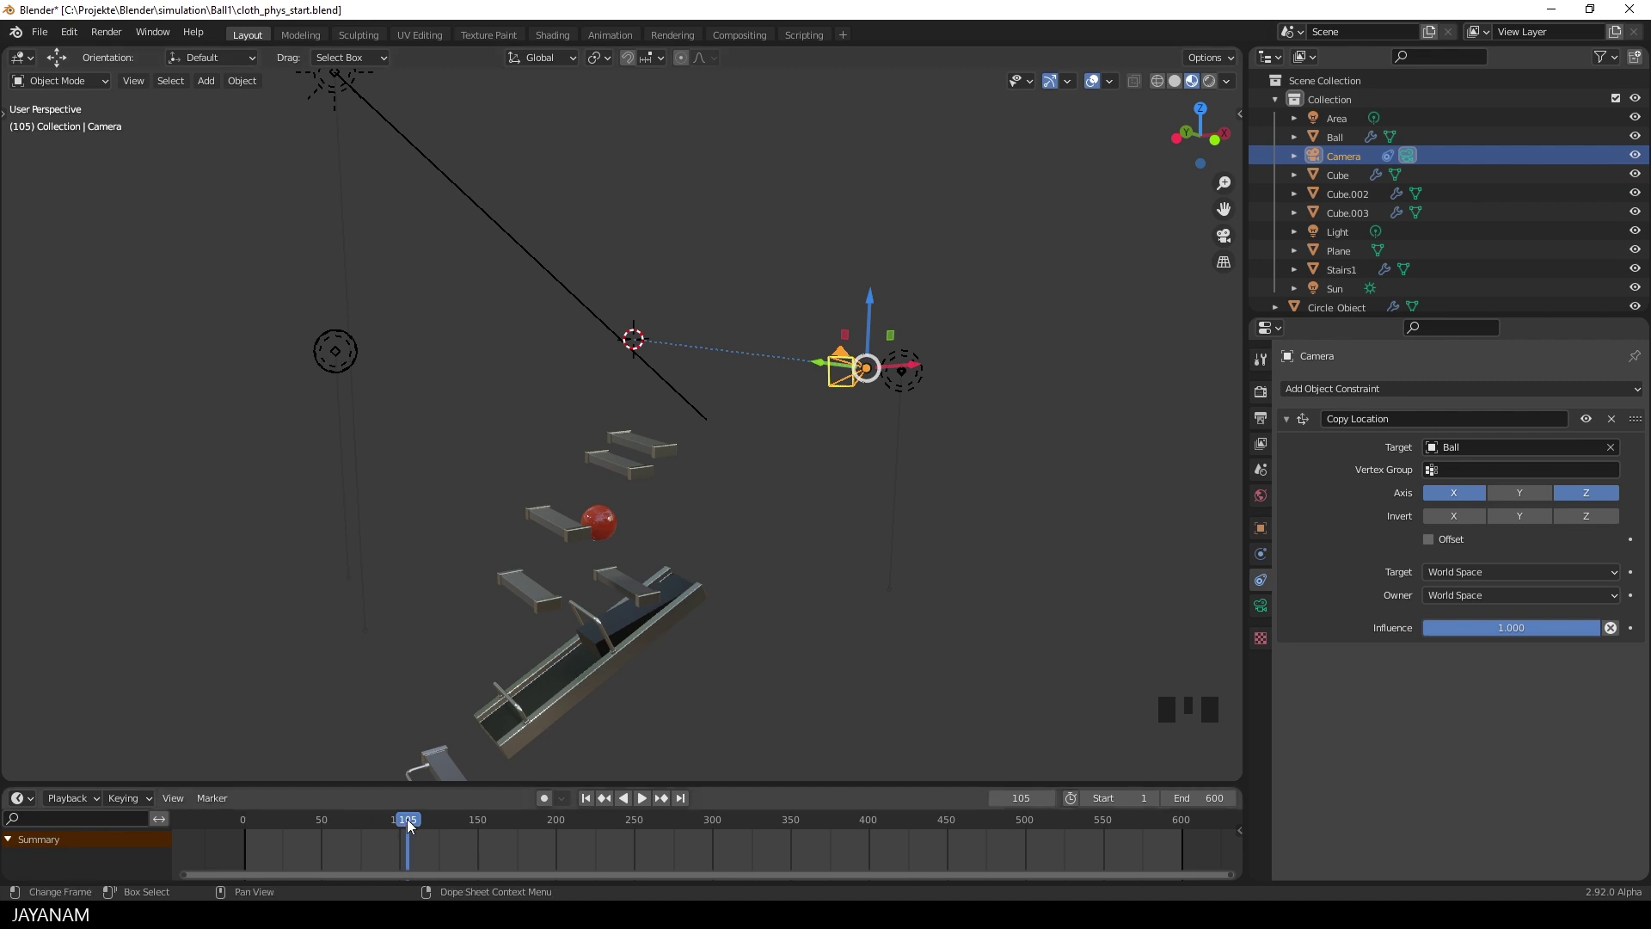
# Rewind to frame 0, save the file, and bring up the Add menu
pyautogui.moveTo(406, 819); pyautogui.dragTo(214, 821)
pyautogui.hotkey('ctrl', 's')
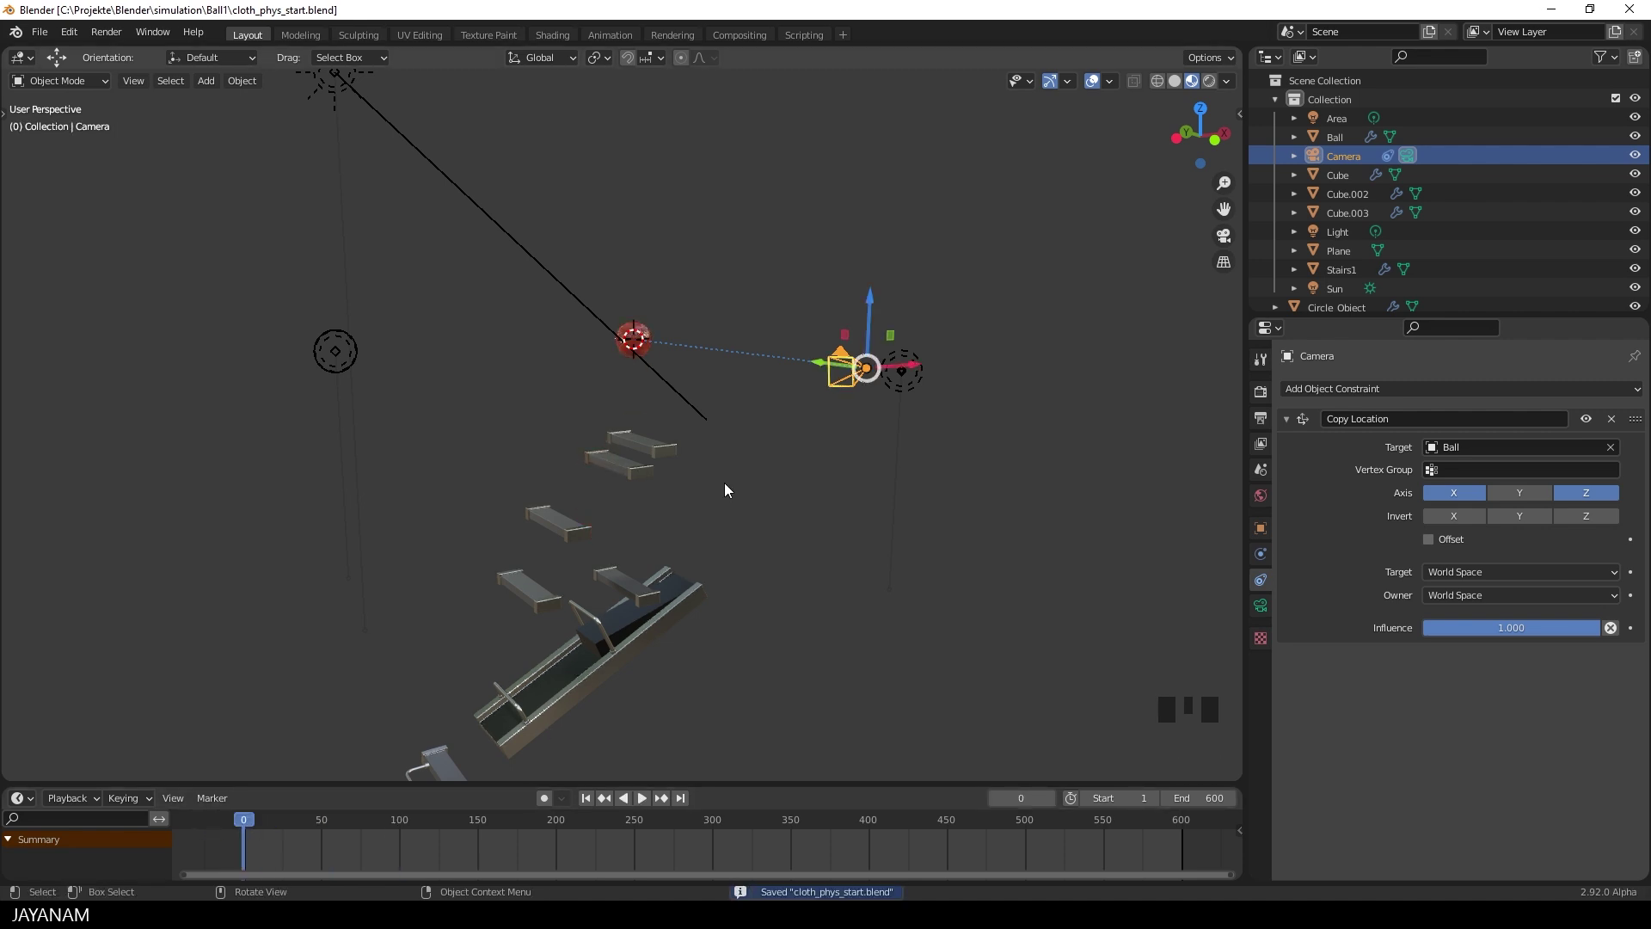
pyautogui.scroll(1, 667, 429)
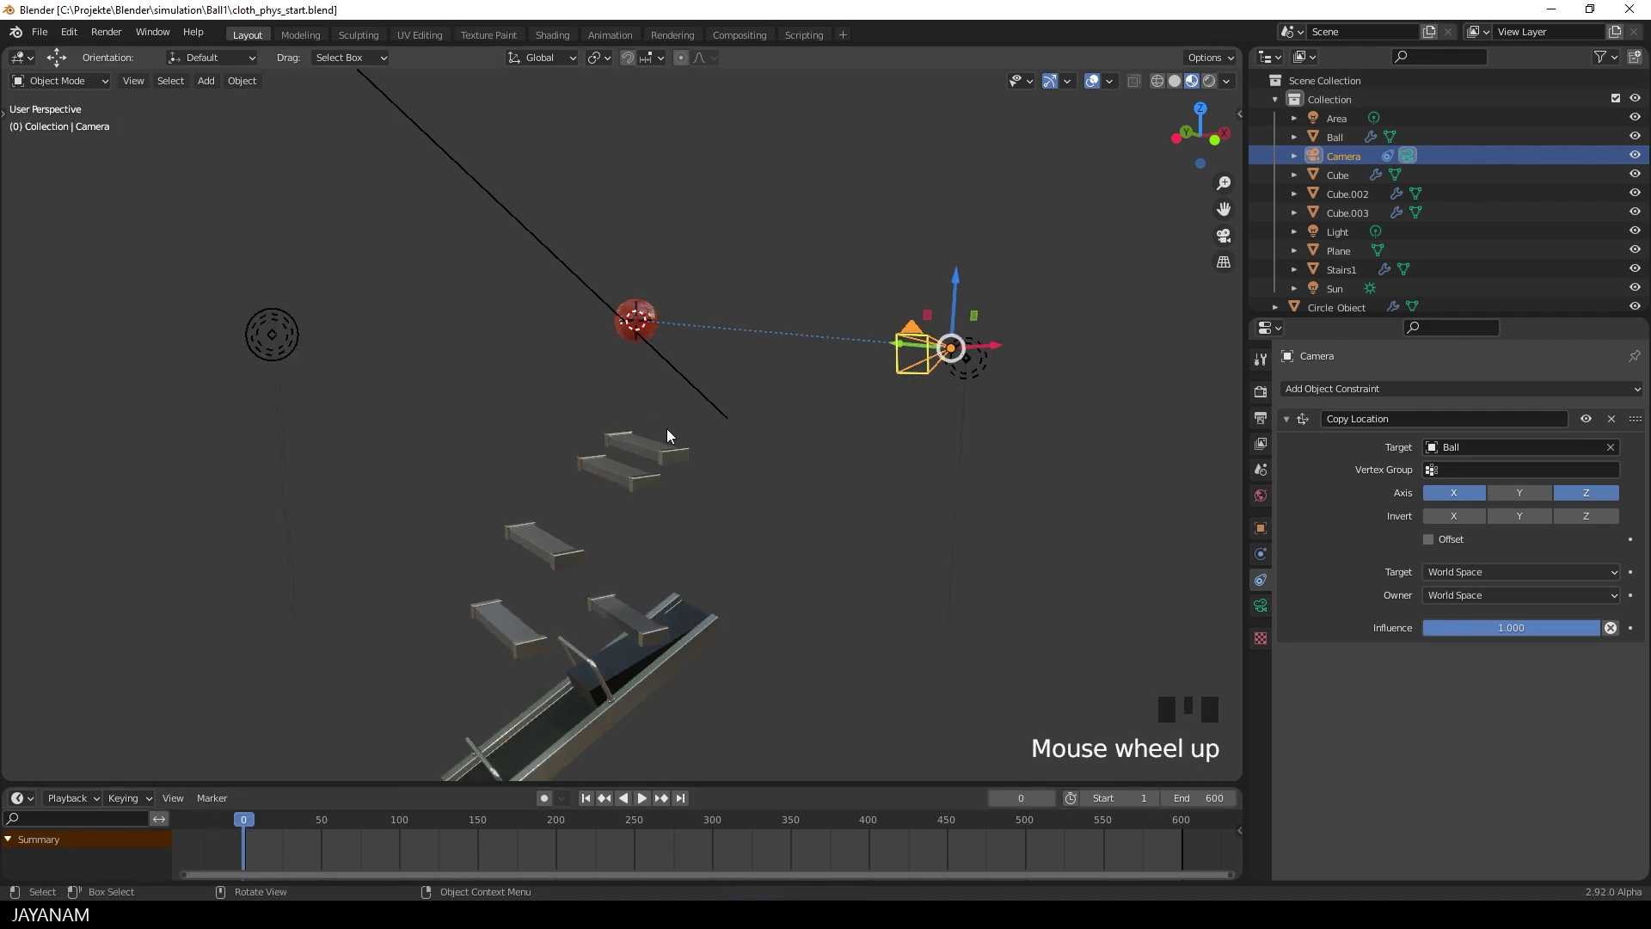
pyautogui.hotkey('shift', 'a')
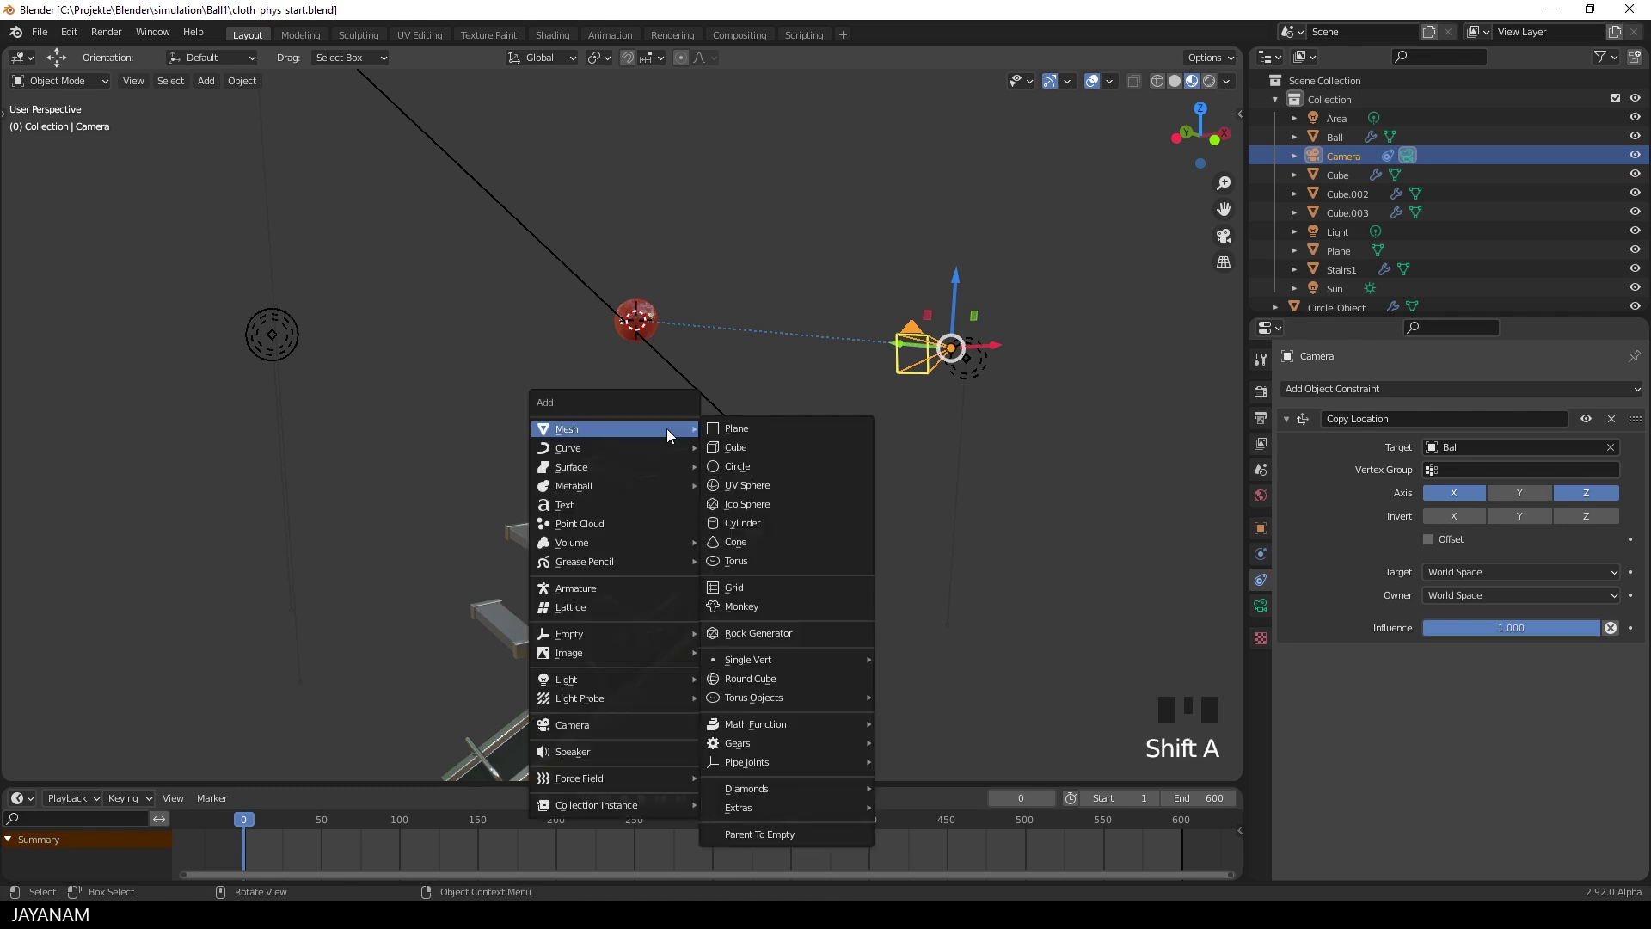
# Add a Plain Axes empty at the ball's position
pyautogui.moveTo(621, 634)
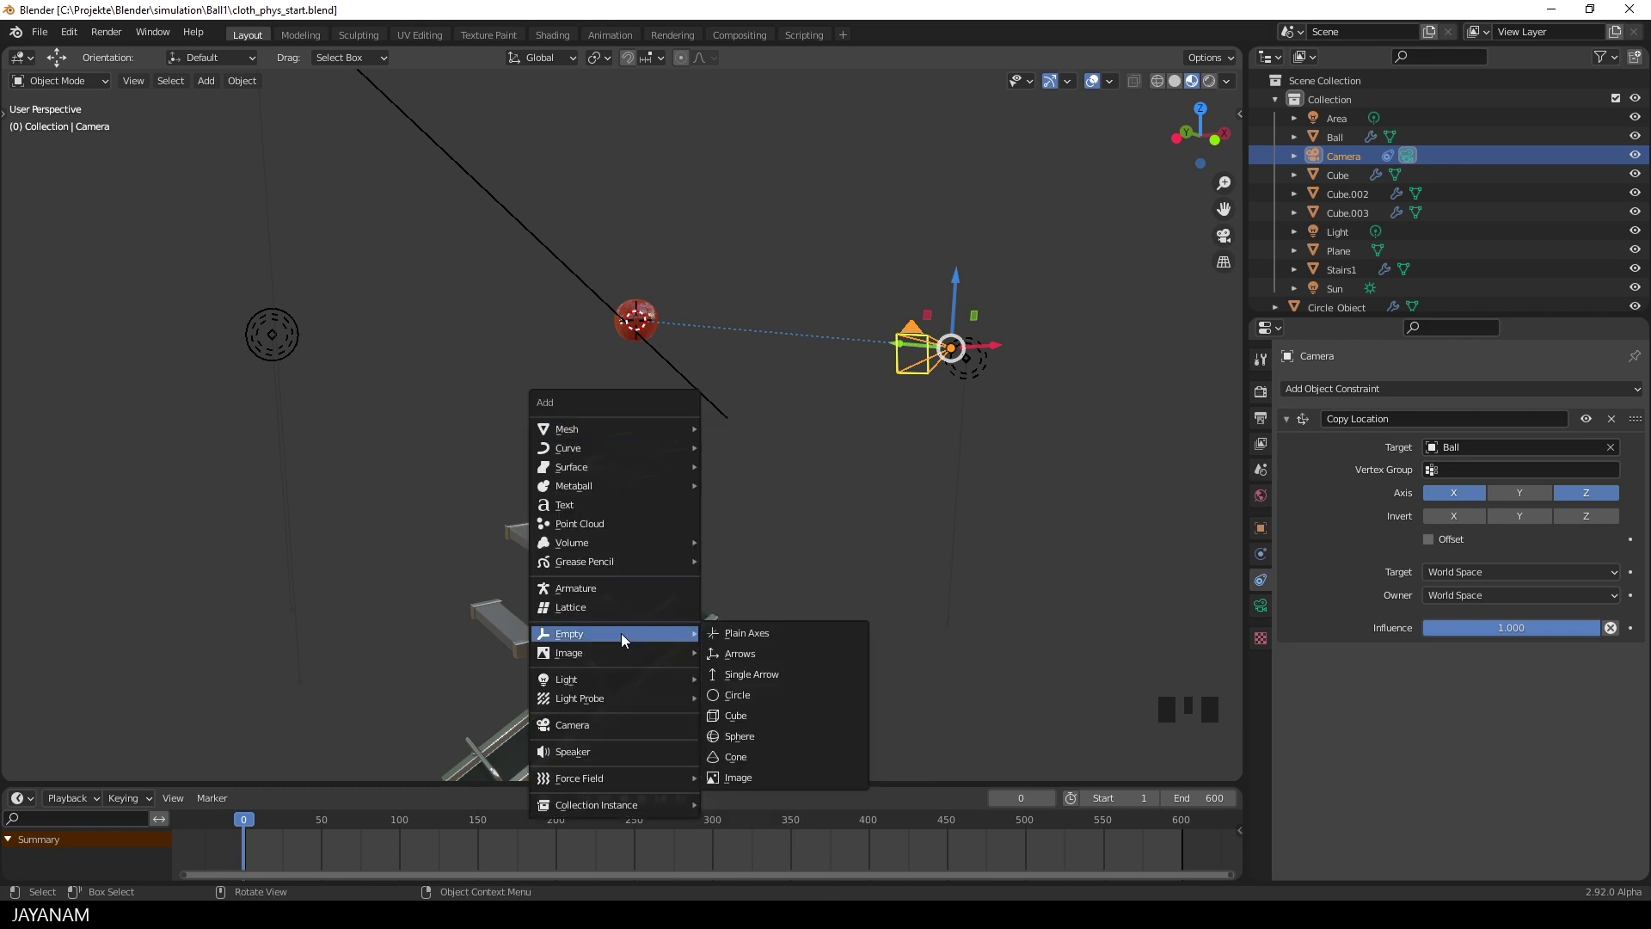
pyautogui.click(726, 636)
pyautogui.scroll(2, 660, 362)
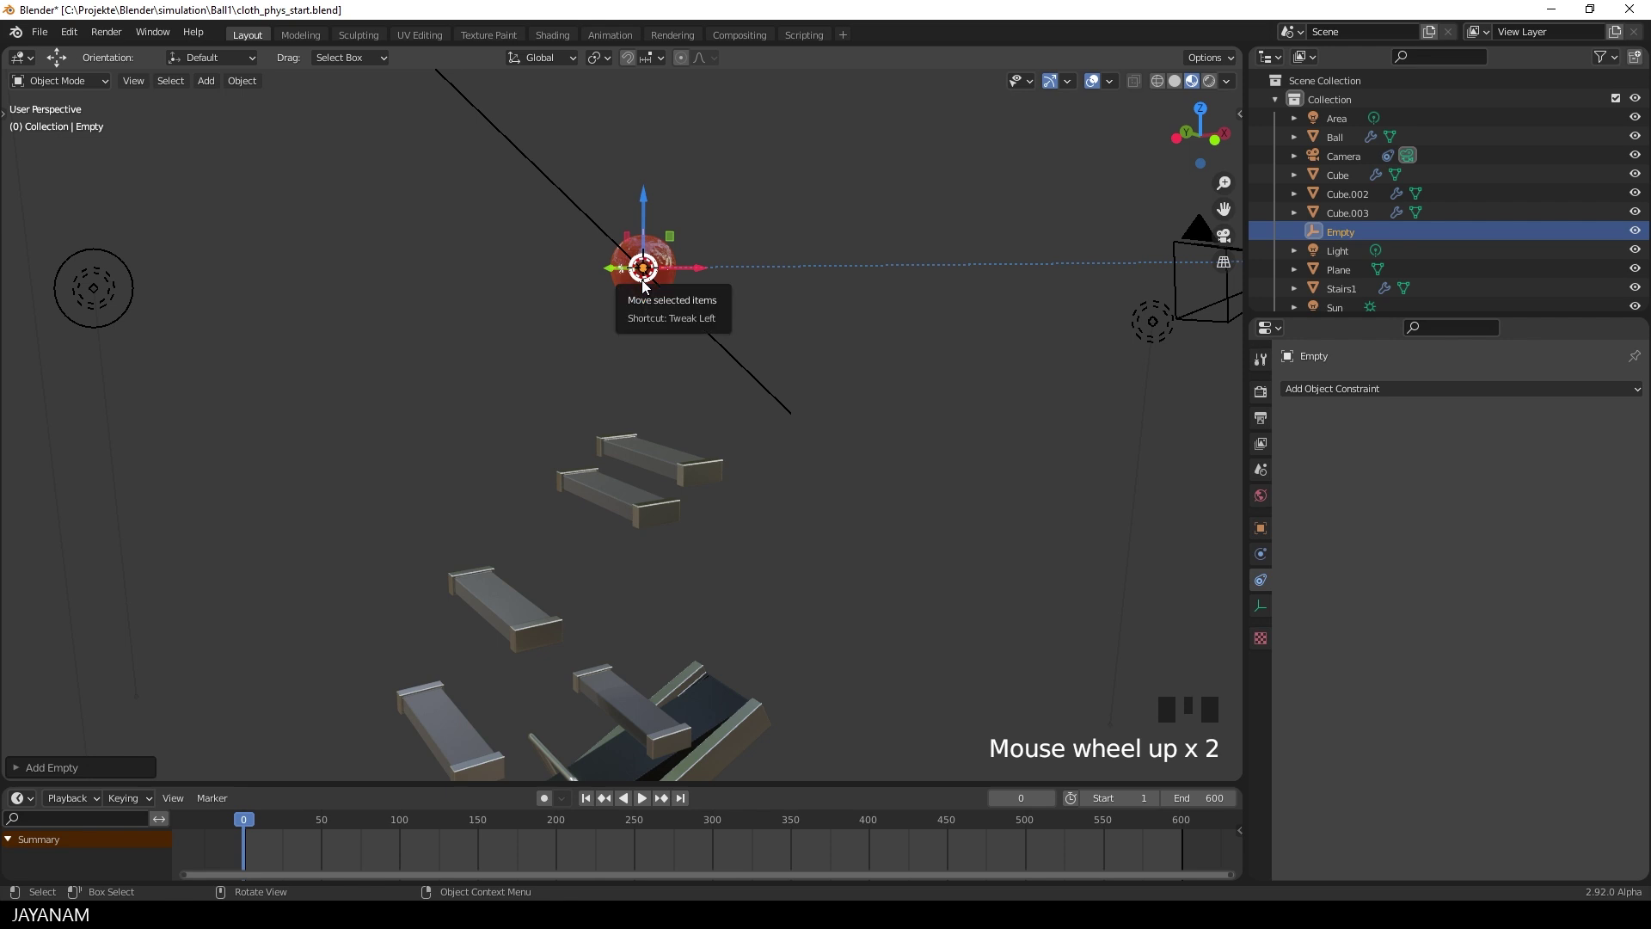
pyautogui.scroll(-2, 636, 284)
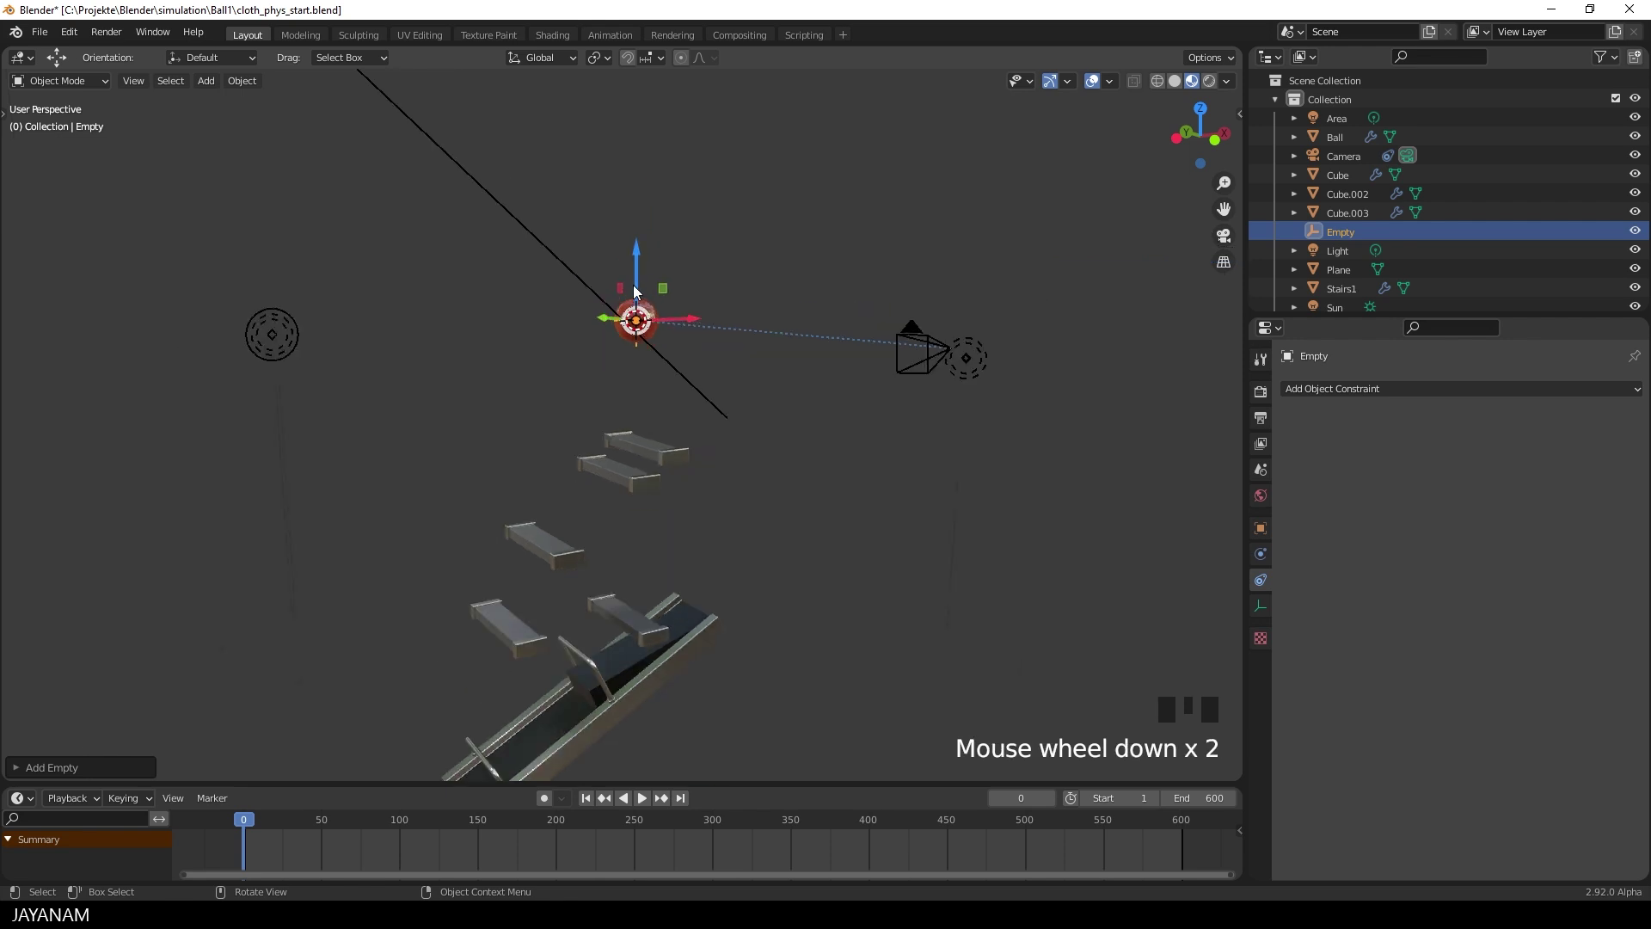
# Retarget the camera's Copy Location constraint to Empty, then select the Empty
pyautogui.click(919, 344)
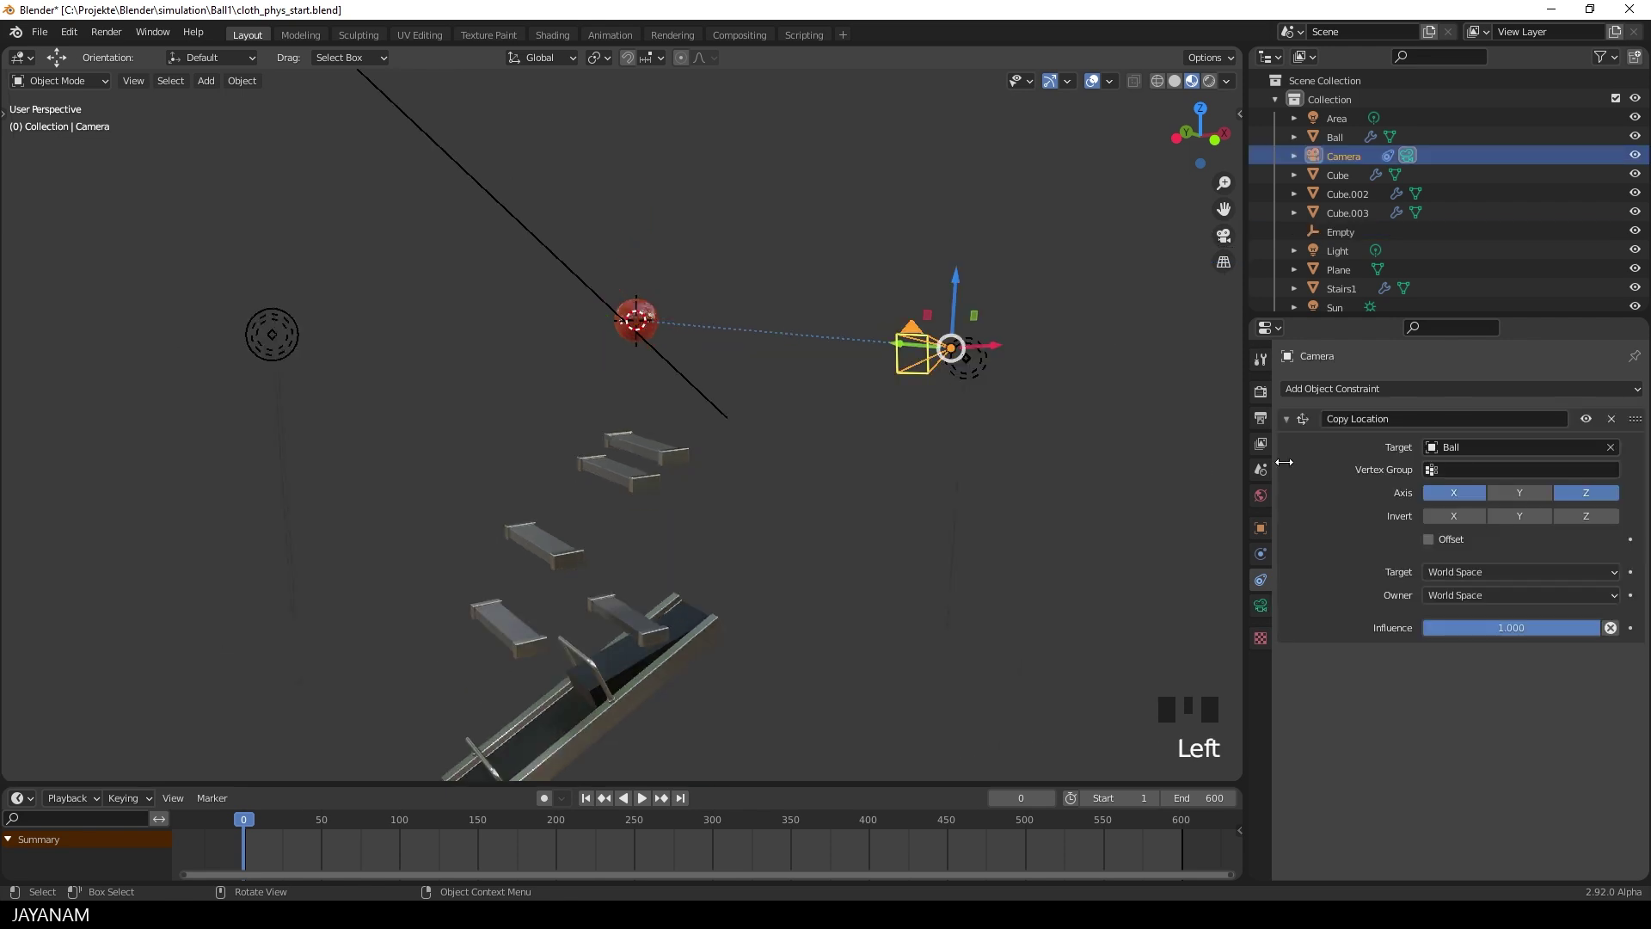
pyautogui.click(1514, 446)
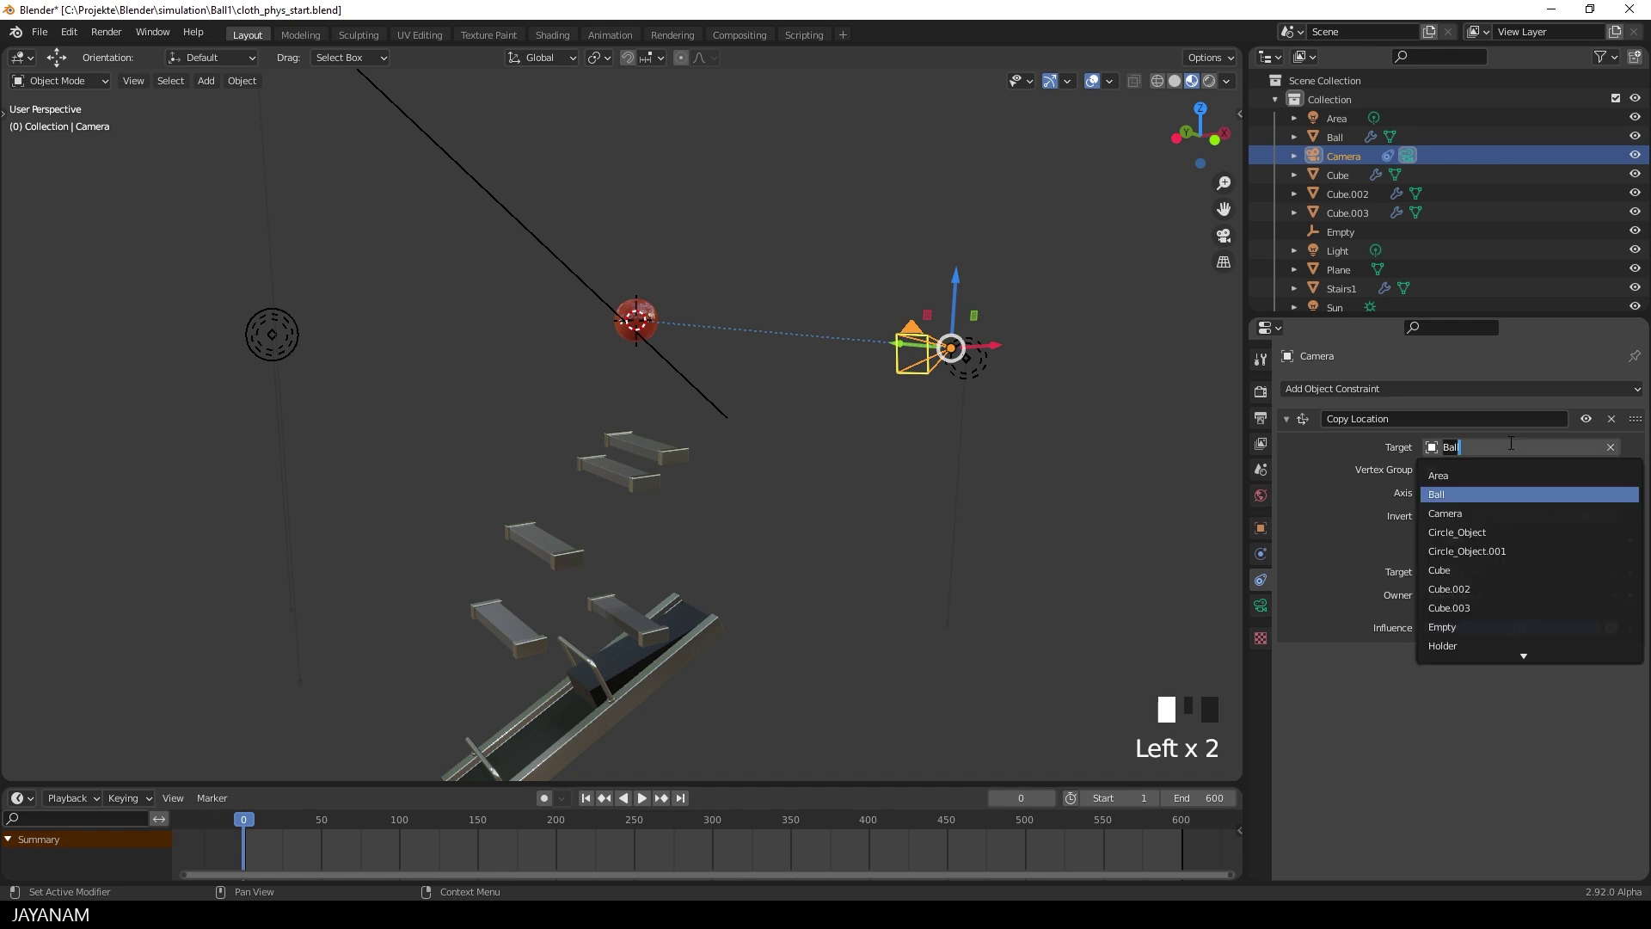
pyautogui.click(1470, 627)
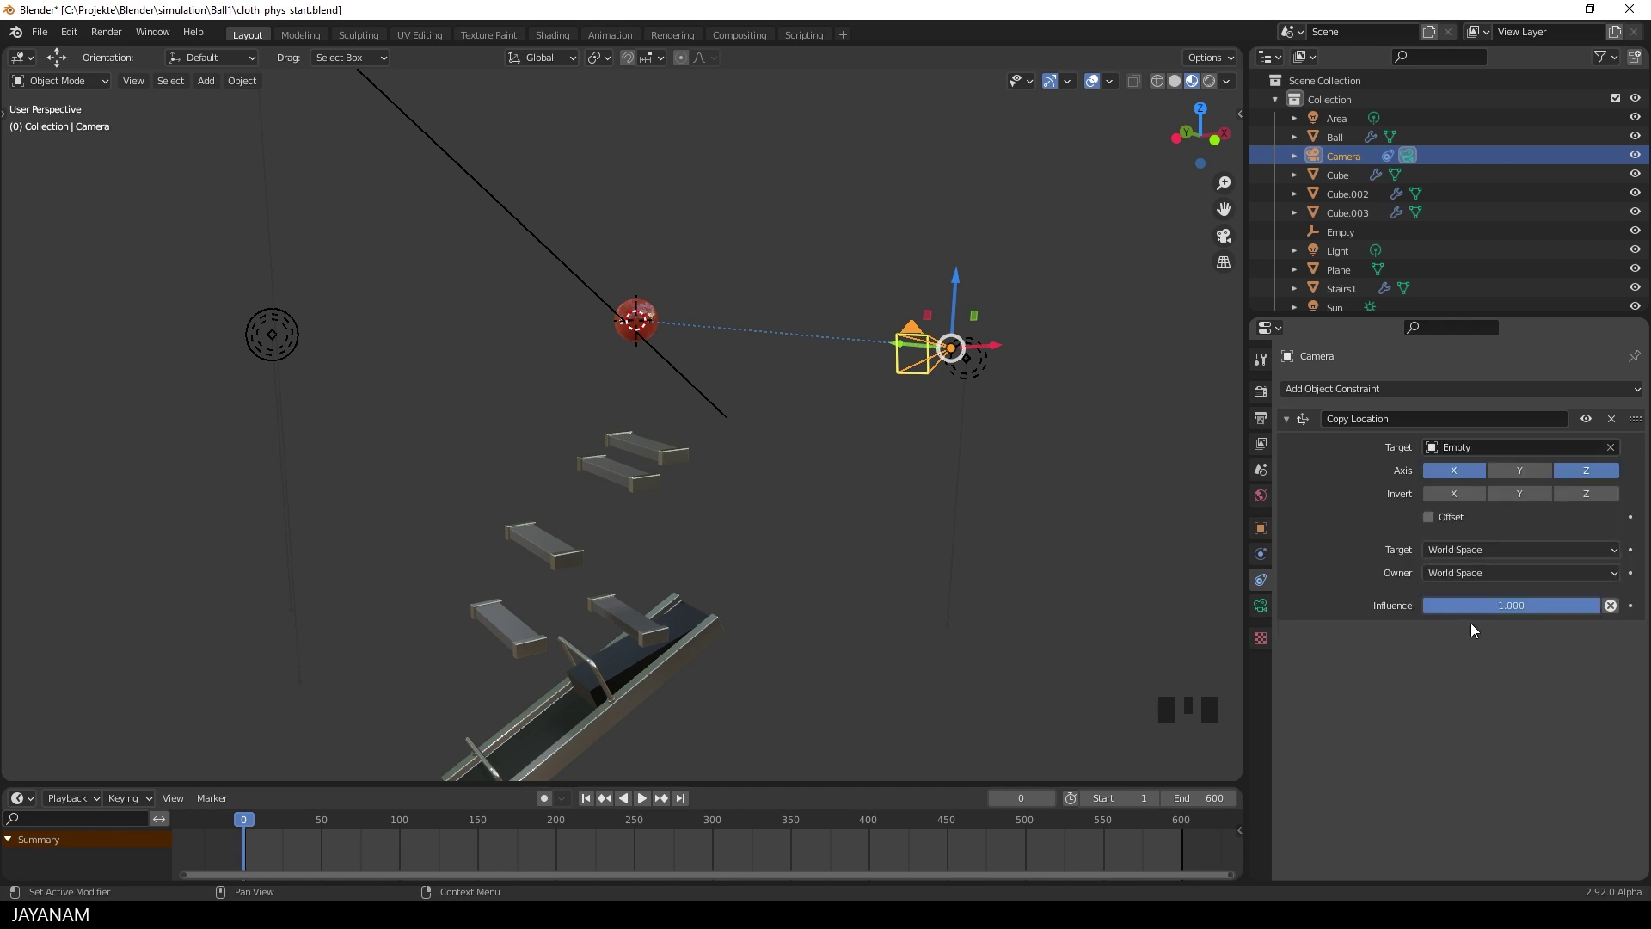
pyautogui.scroll(2, 736, 331)
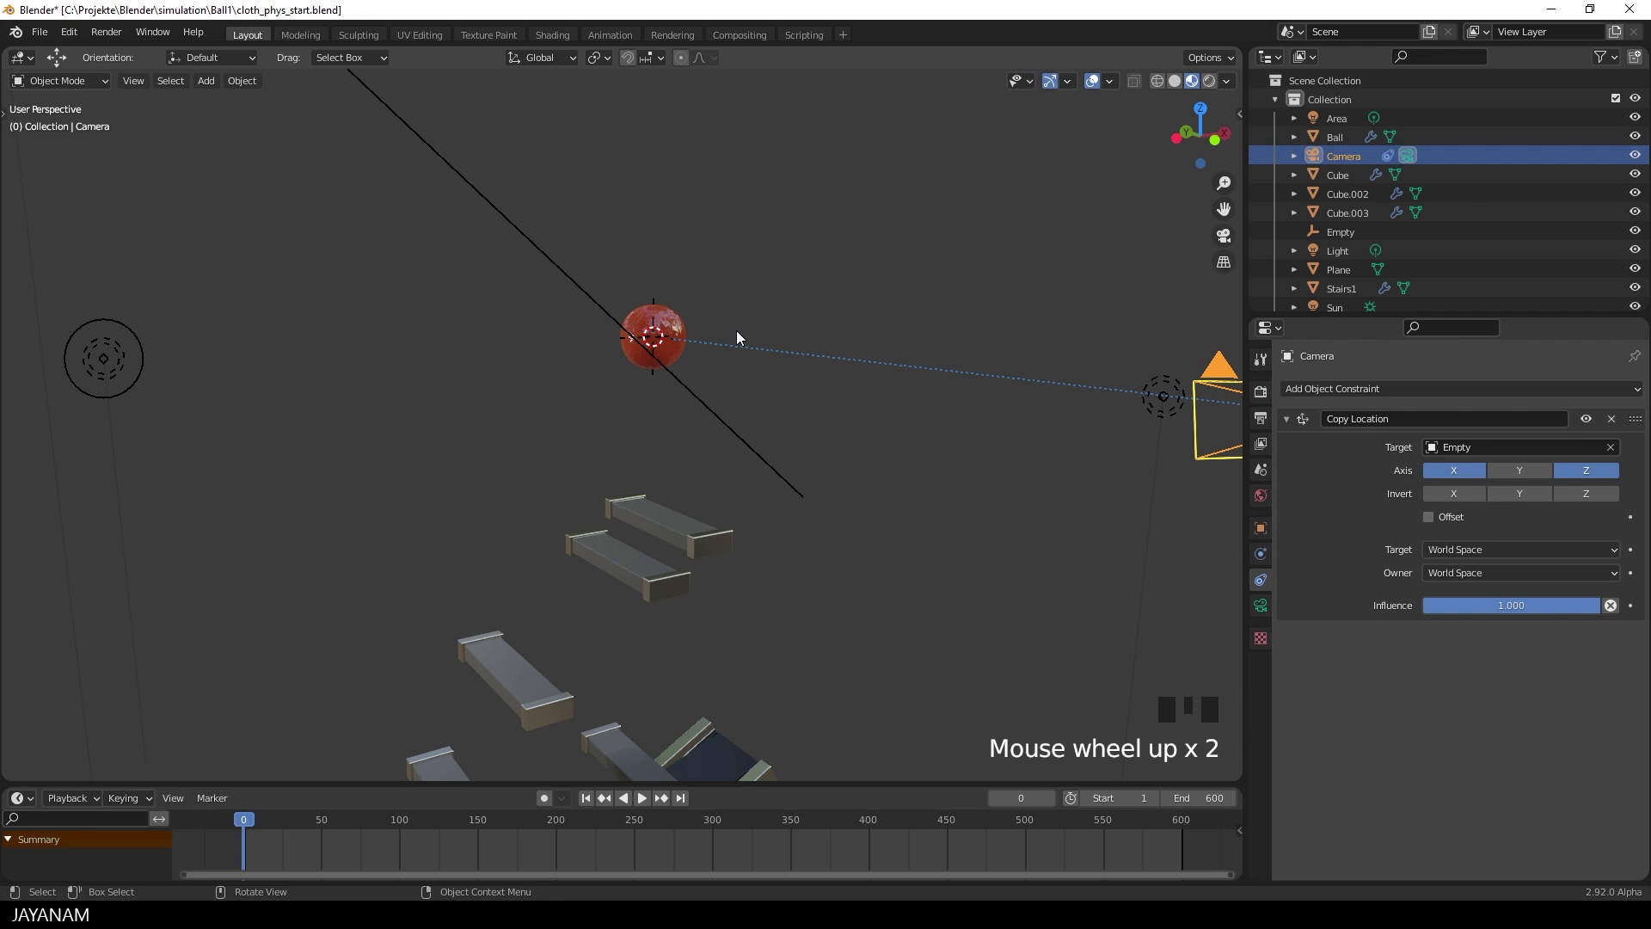
pyautogui.click(1346, 231)
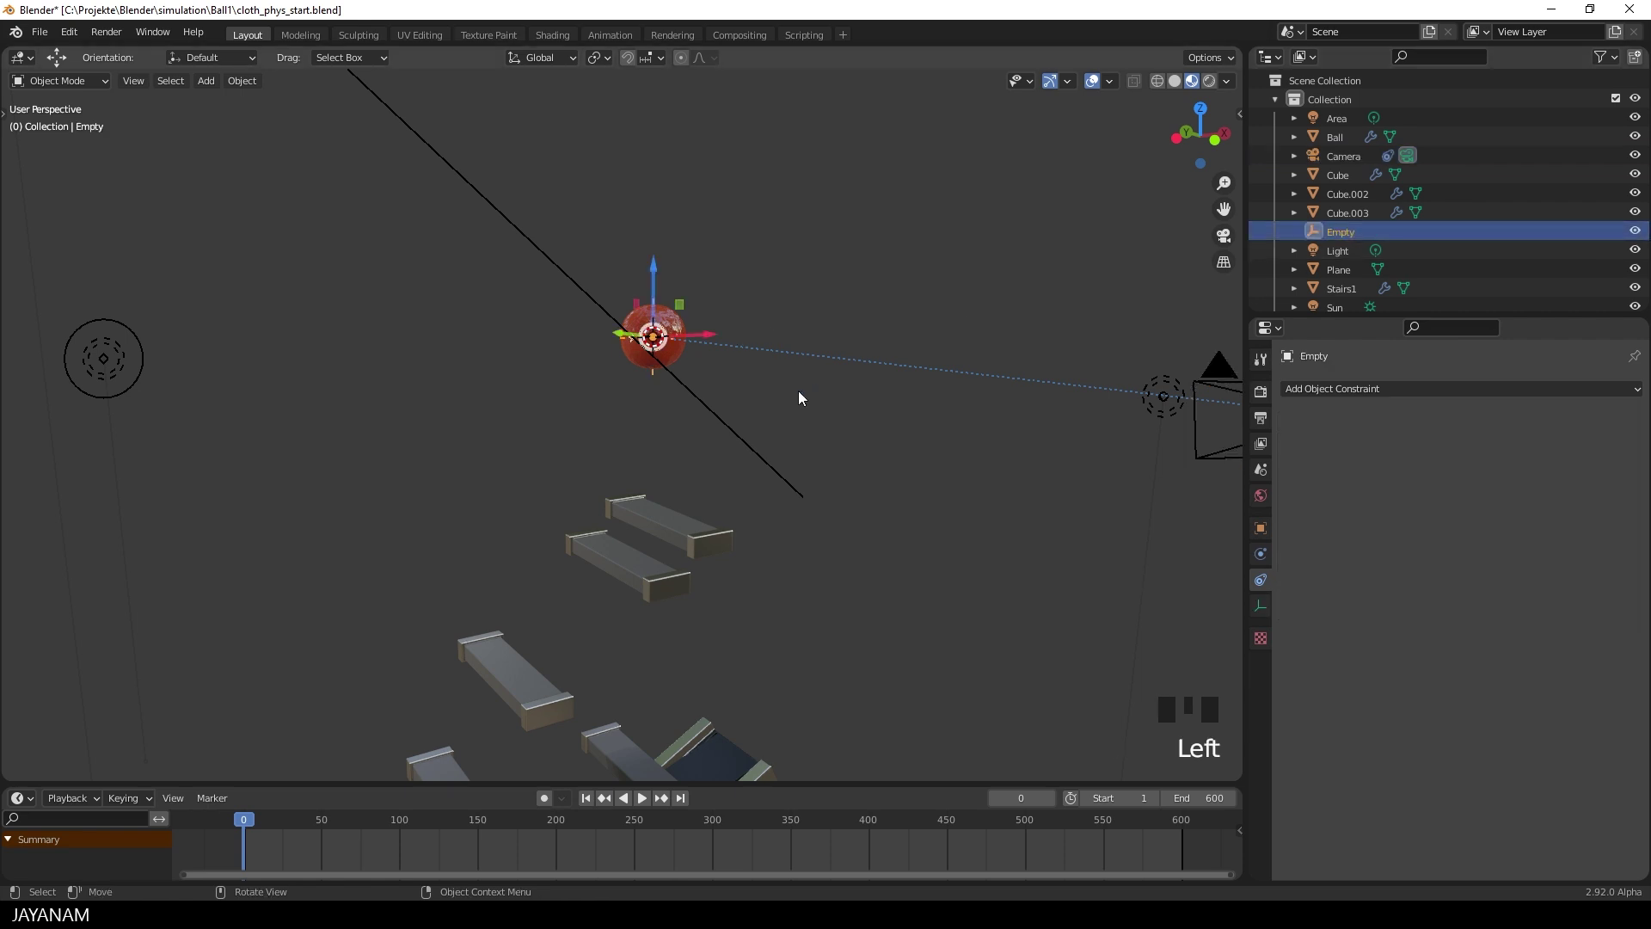
# Add Ball as the active object and select a single vertex of it in Edit Mode
pyautogui.keyDown('shift'); pyautogui.click(672, 349); pyautogui.keyUp('shift')
pyautogui.press('Tab')
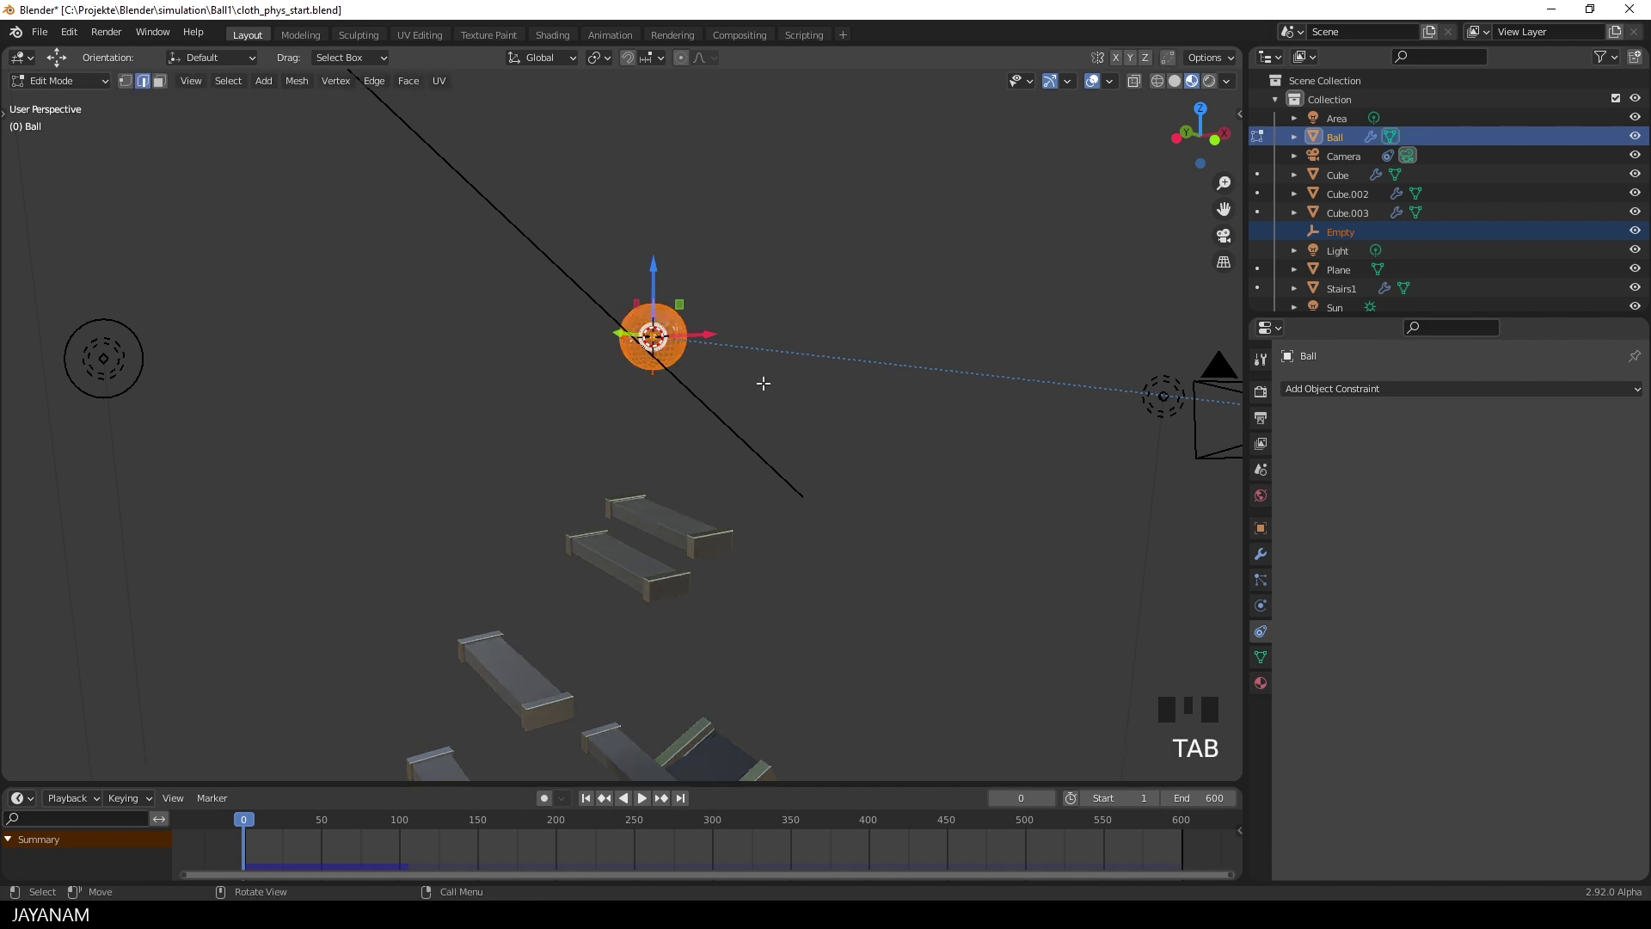
pyautogui.click(125, 80)
pyautogui.scroll(1, 670, 305)
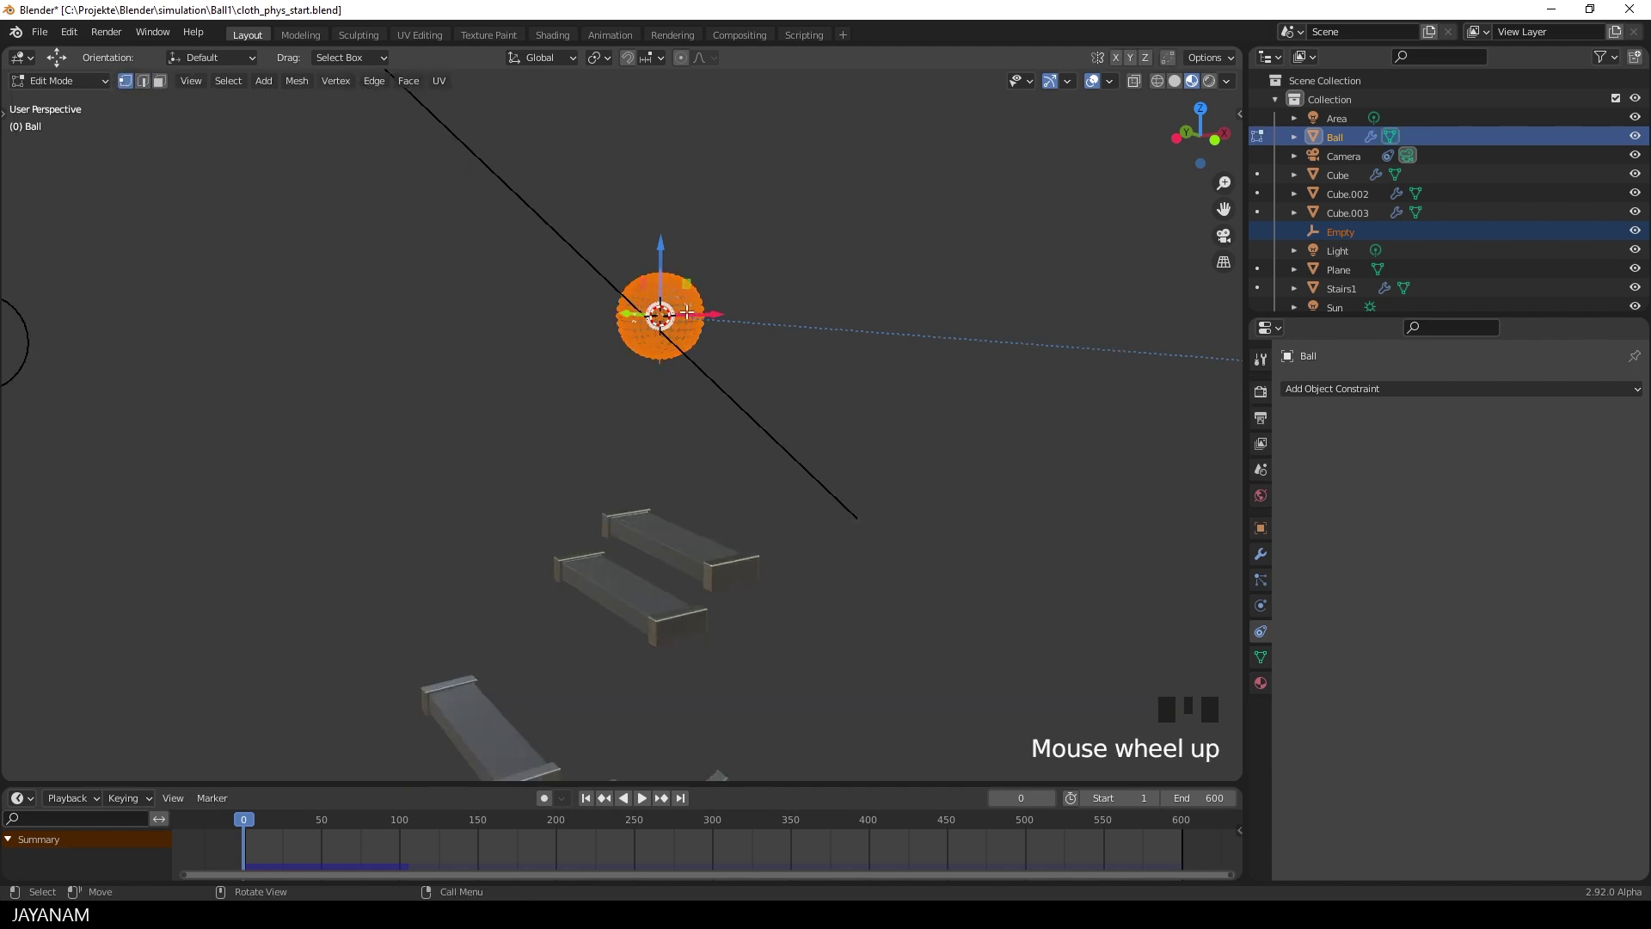
pyautogui.click(674, 300)
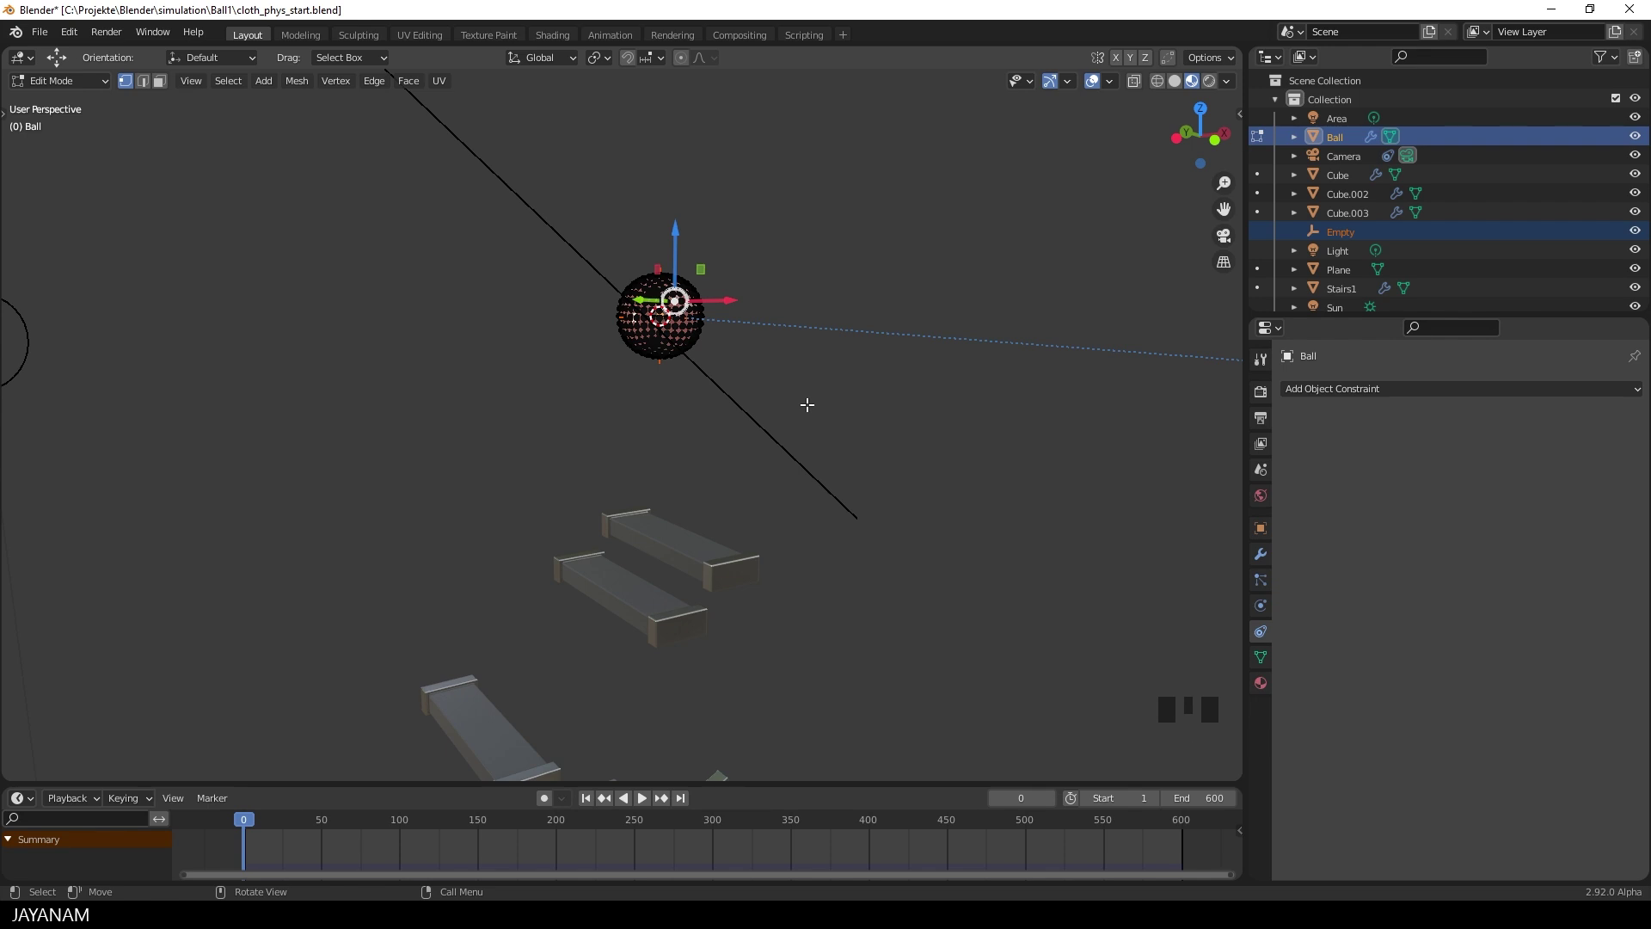
# Run Make Vertex Parent to attach the Empty to that vertex
pyautogui.press('F3')
pyautogui.press('BackSpace')
pyautogui.press('BackSpace')
pyautogui.press('BackSpace')
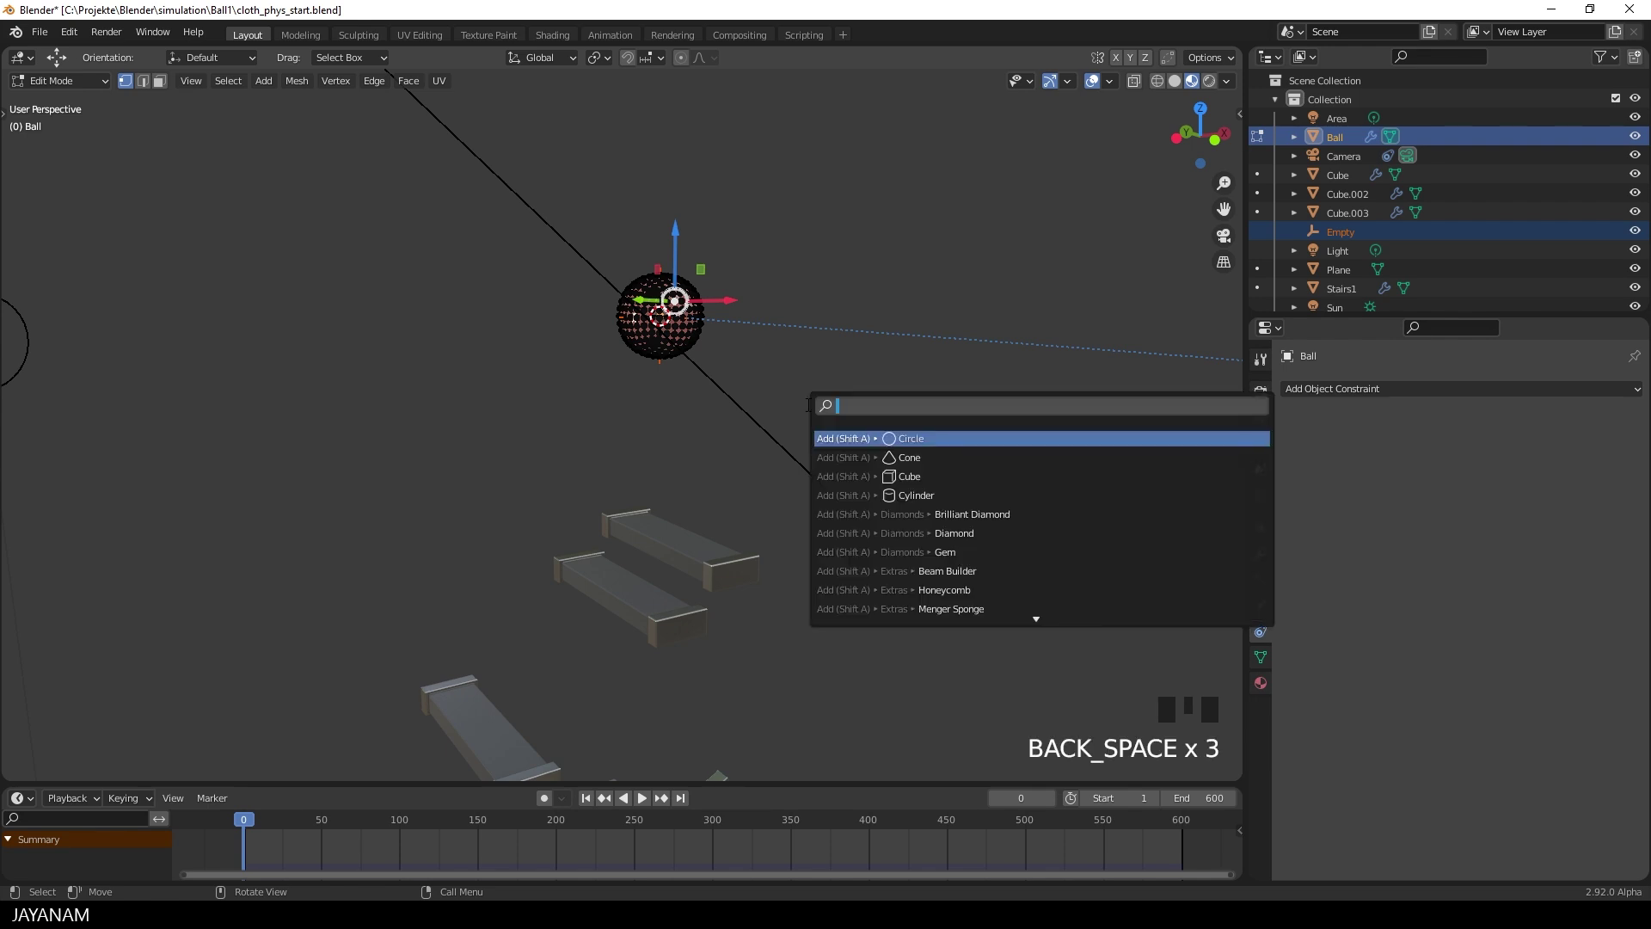
pyautogui.write('make ver')
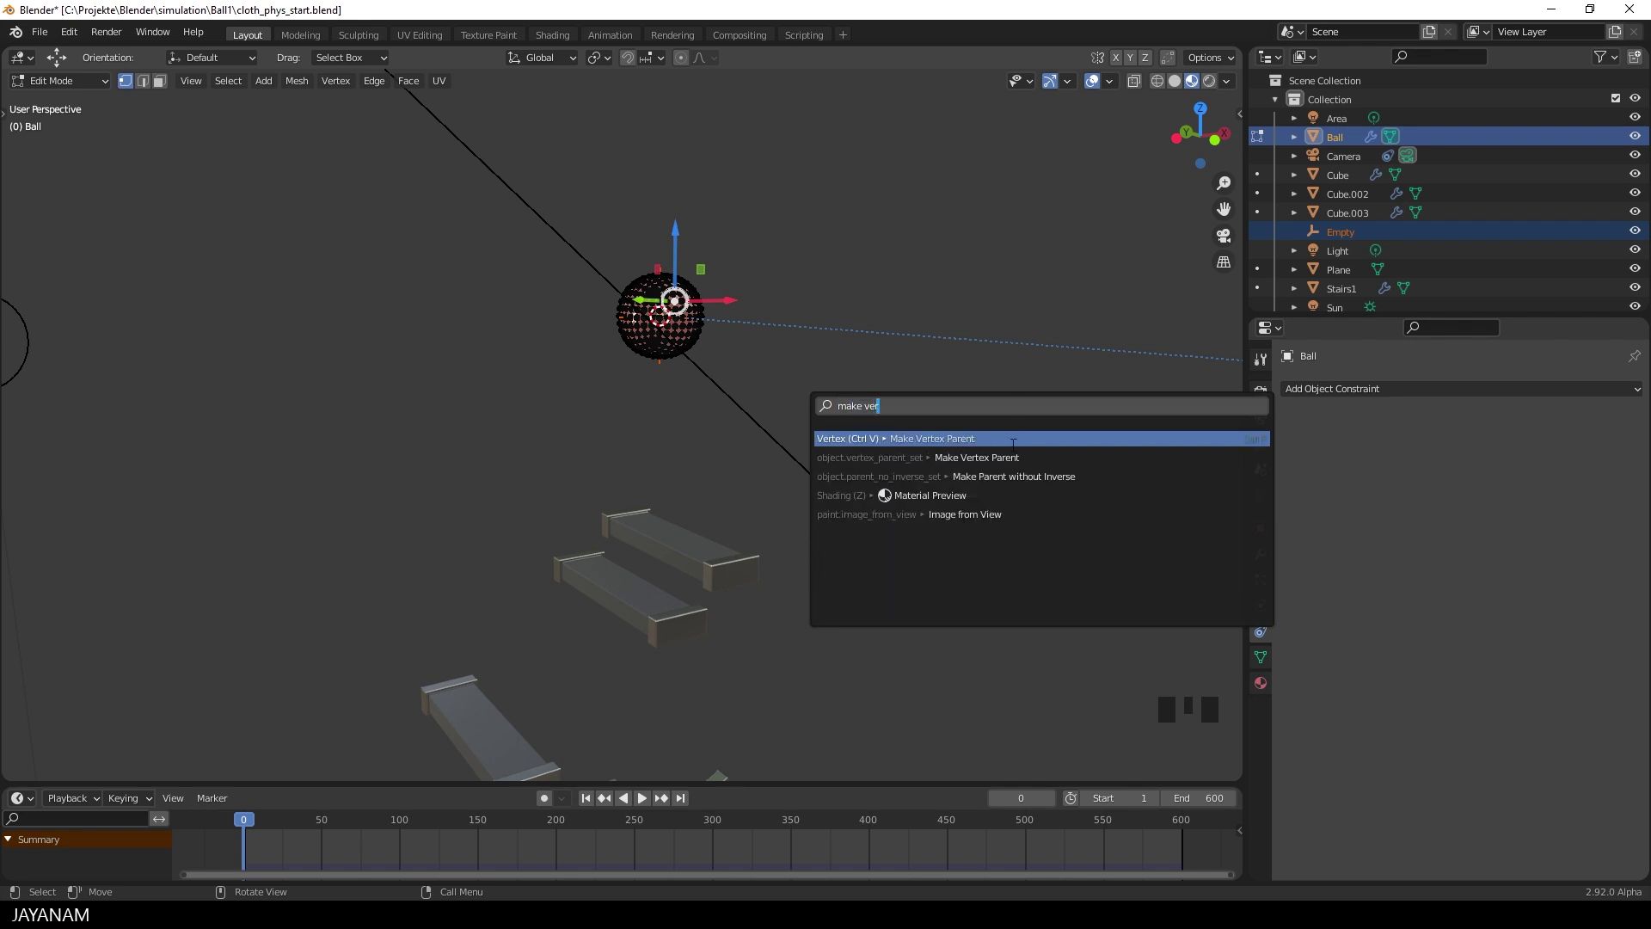
pyautogui.click(1004, 457)
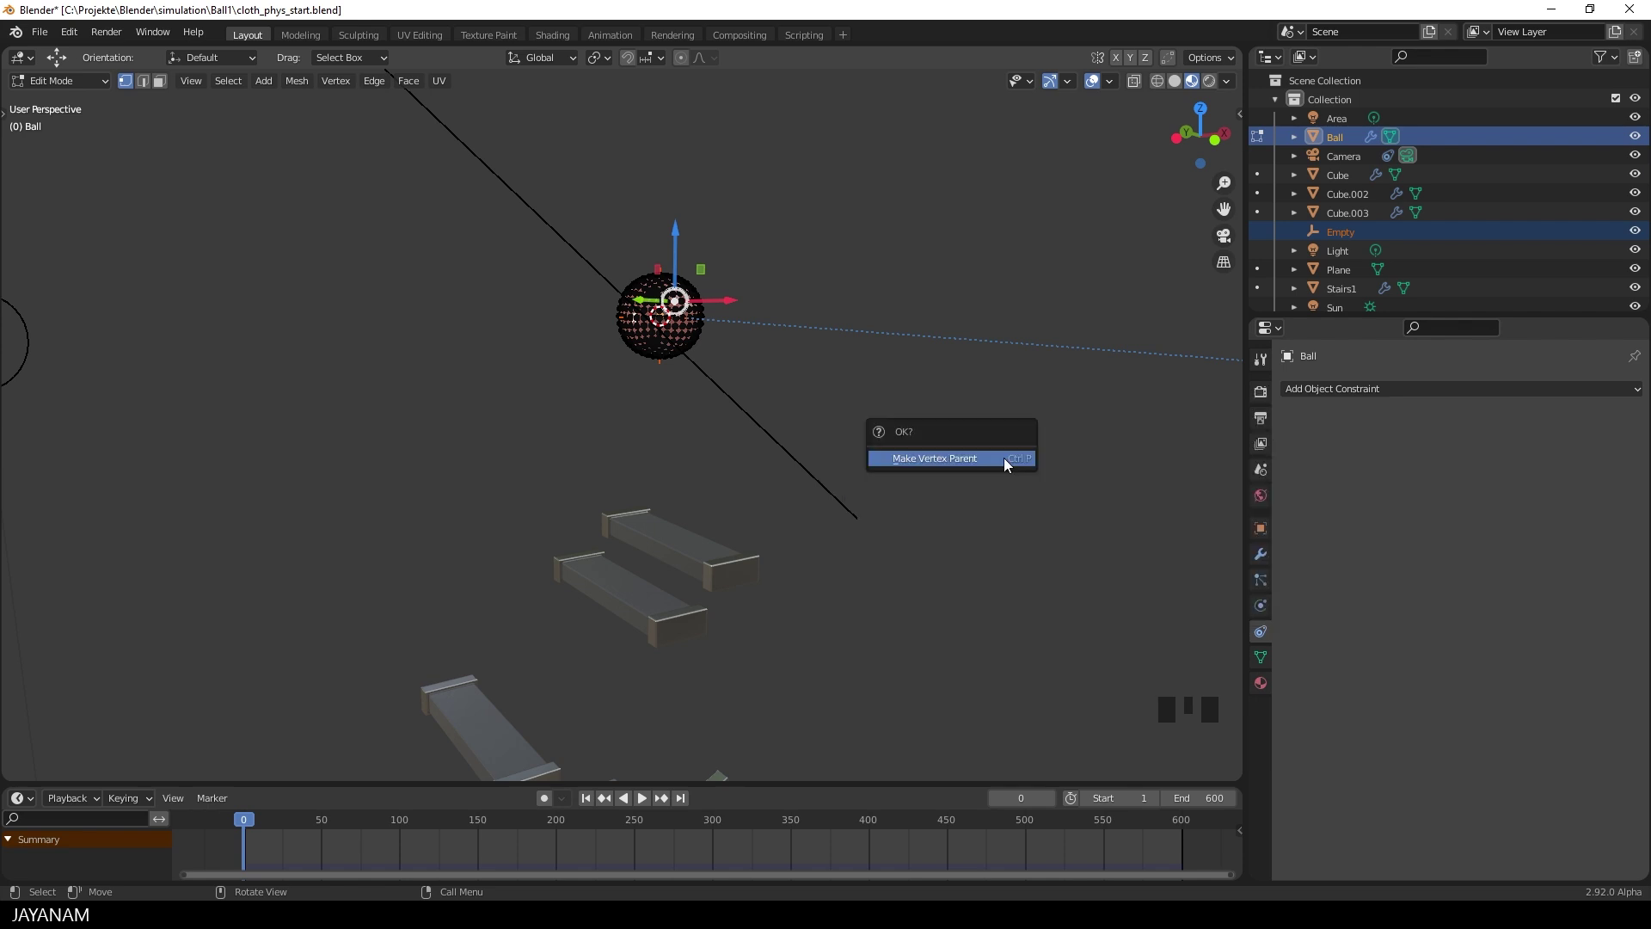
pyautogui.click(958, 458)
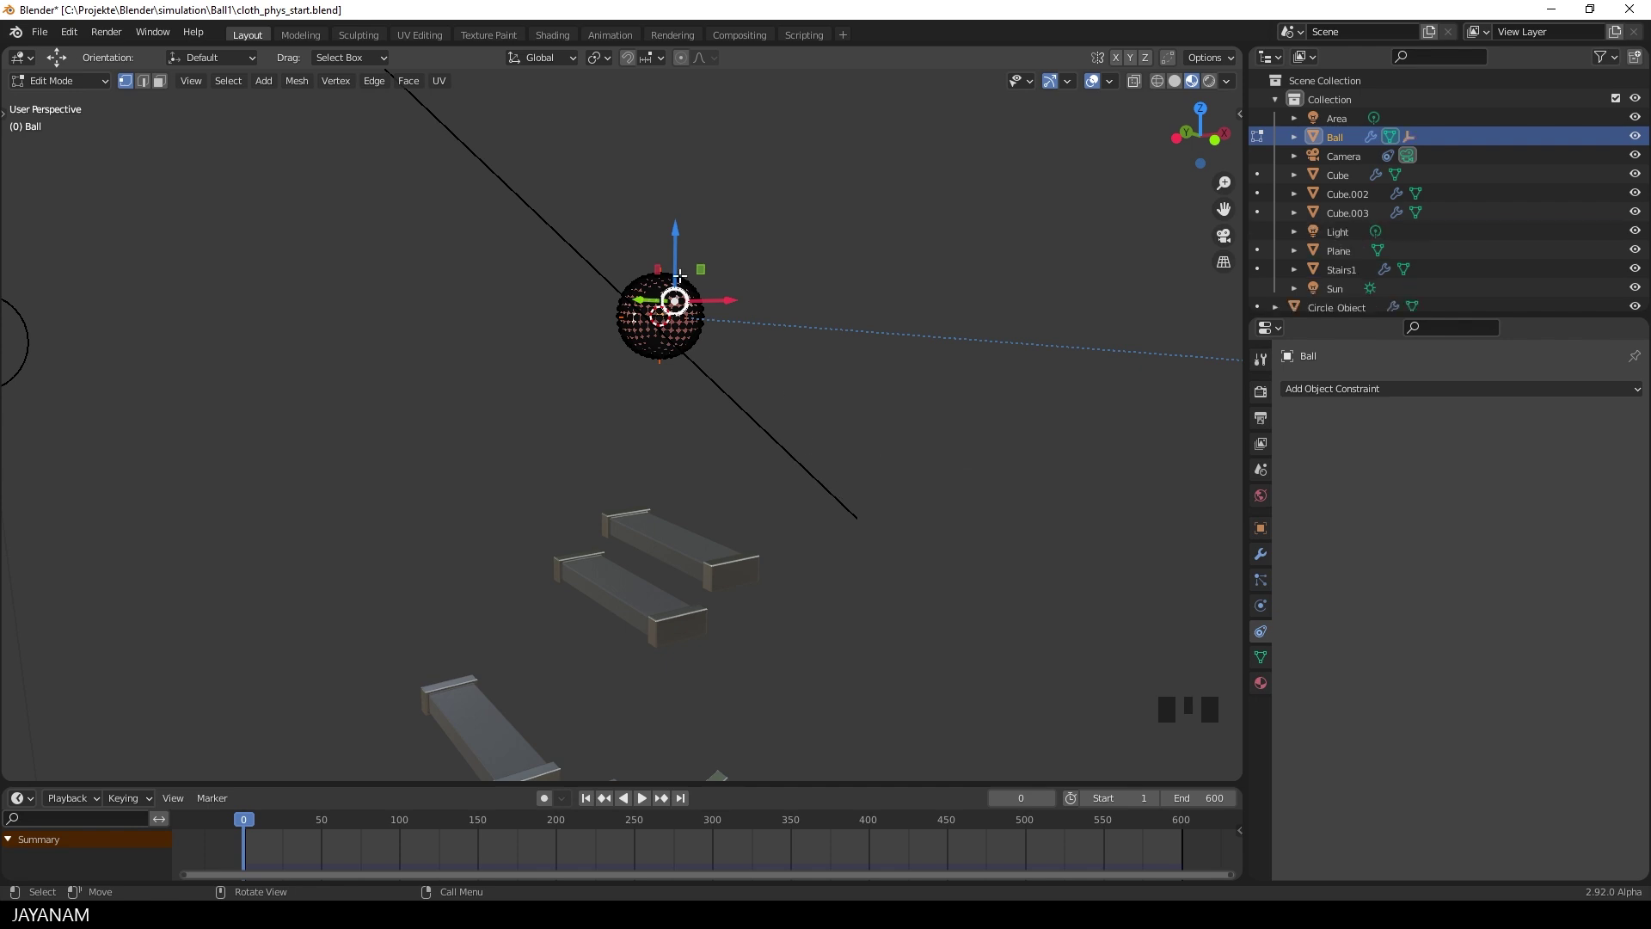
pyautogui.scroll(-3, 756, 463)
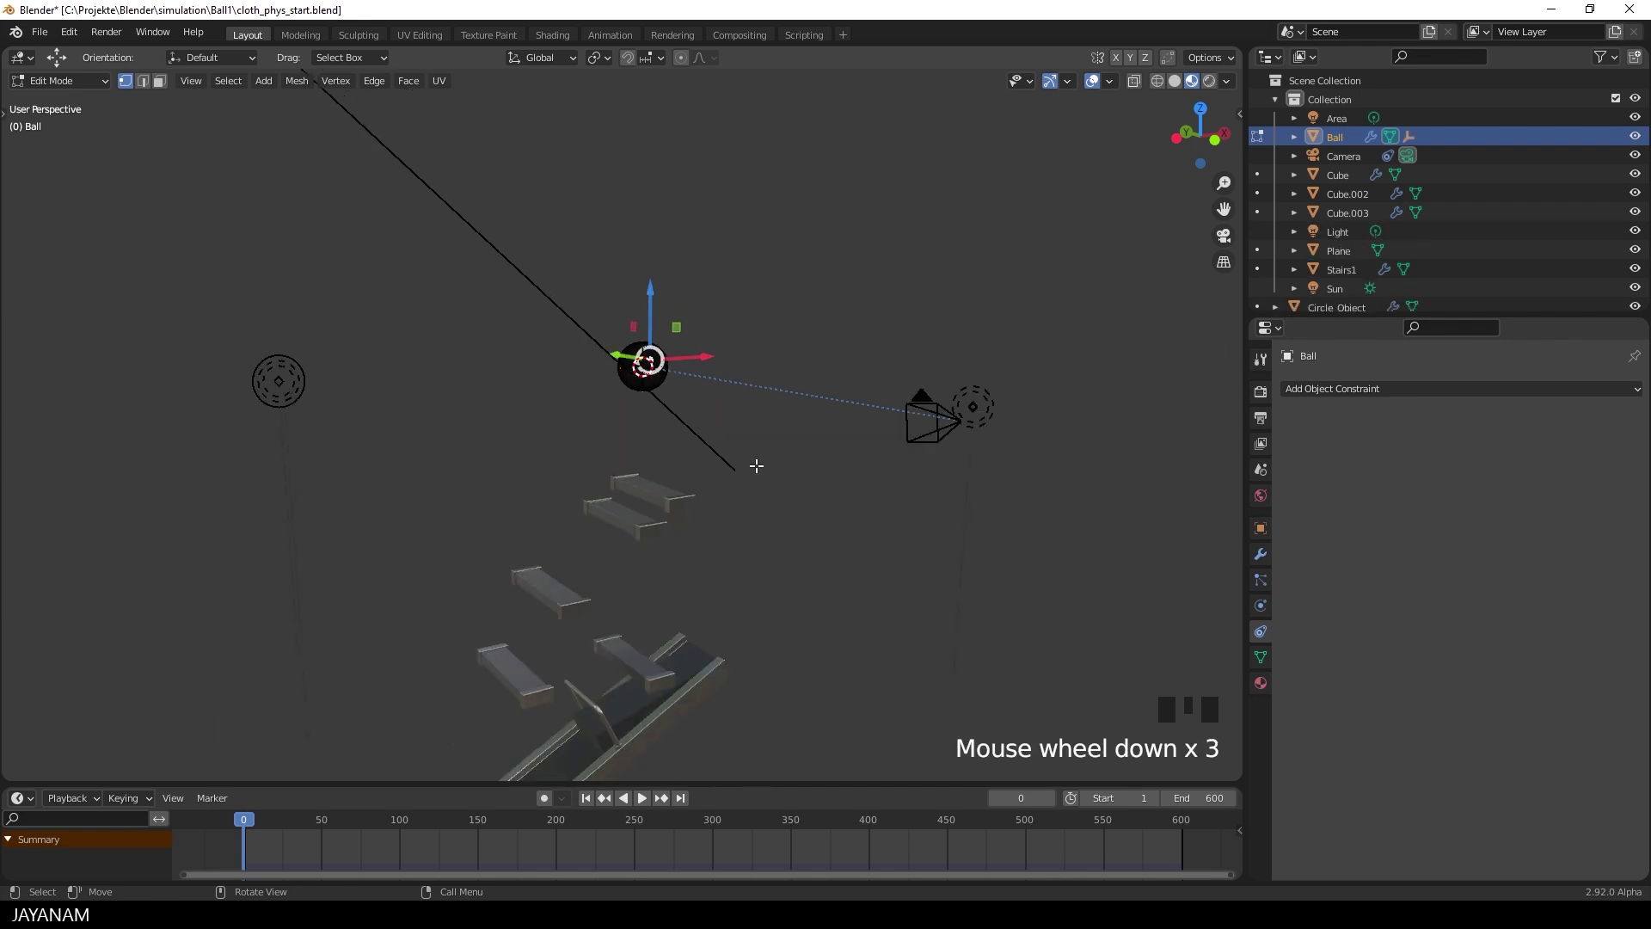
# Leave Edit Mode and play the animation to frame 82 to watch the ball
pyautogui.press('Tab')
pyautogui.scroll(-2, 756, 466)
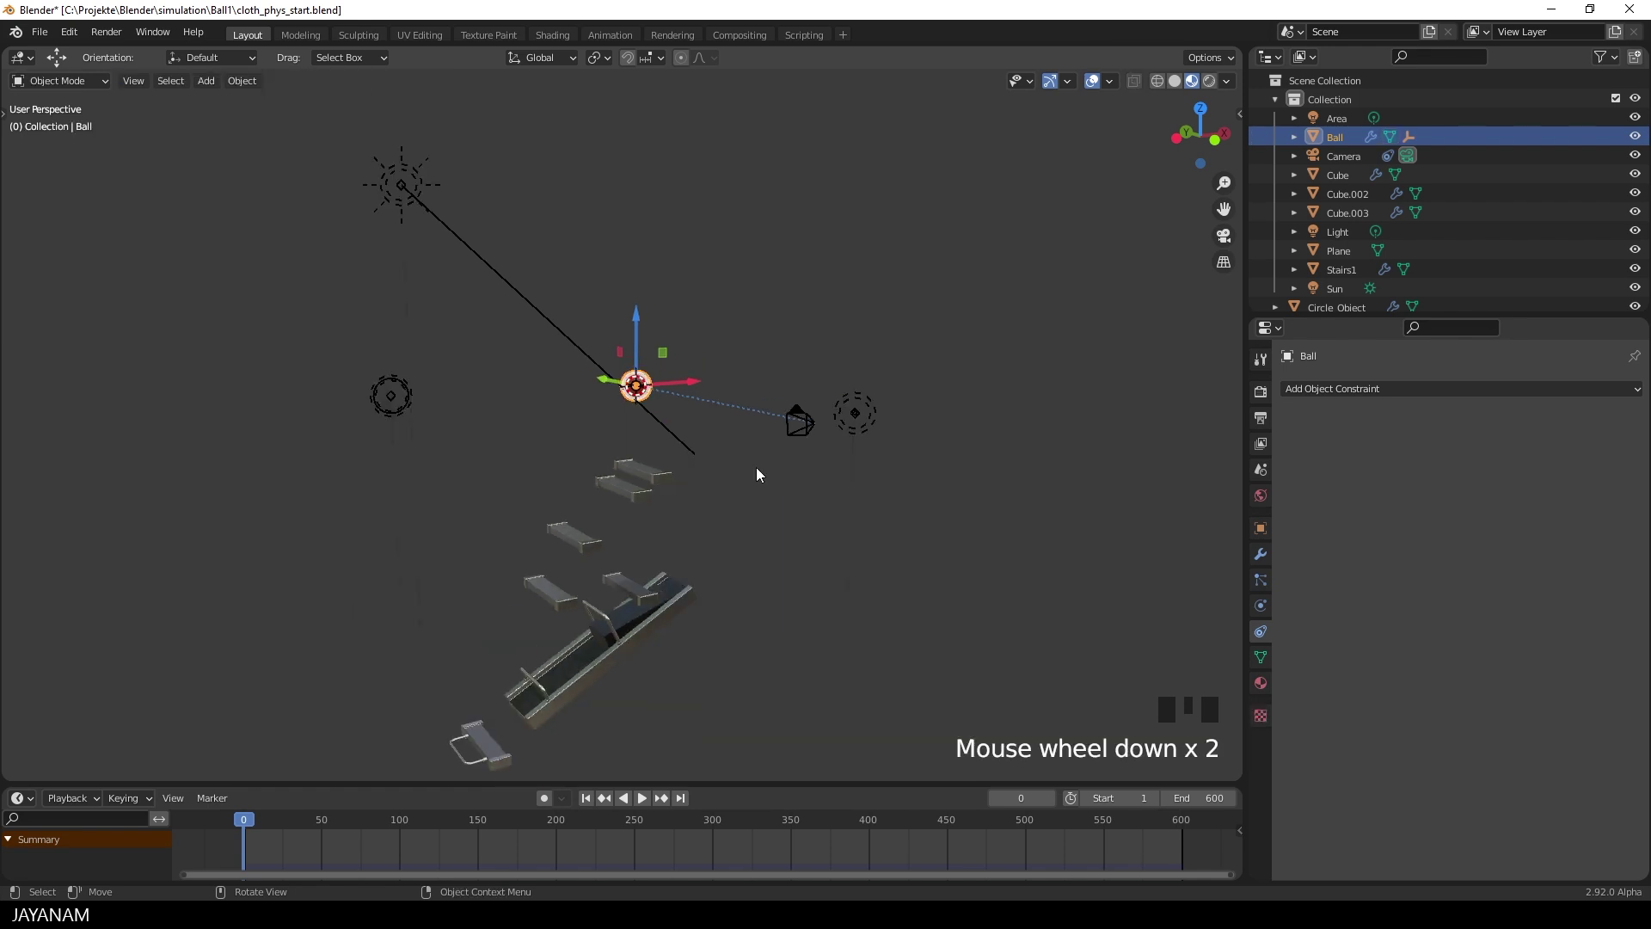
pyautogui.keyDown('shift'); pyautogui.moveTo(756, 467); pyautogui.dragTo(813, 443, button='middle'); pyautogui.keyUp('shift')
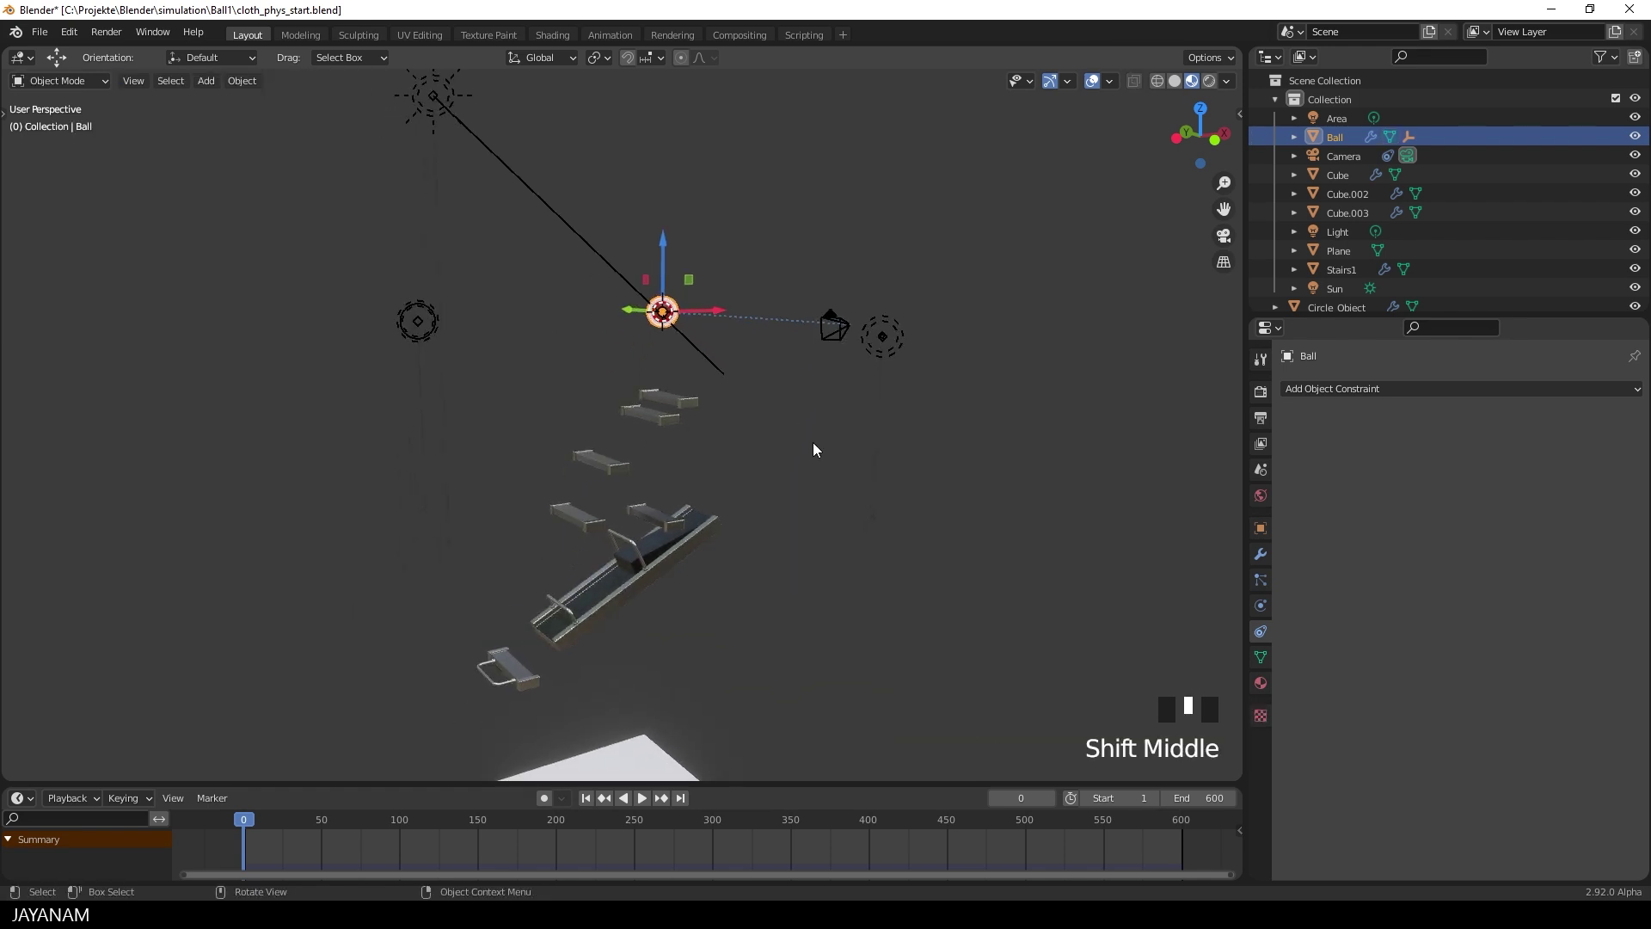
pyautogui.click(800, 512)
pyautogui.click(642, 798)
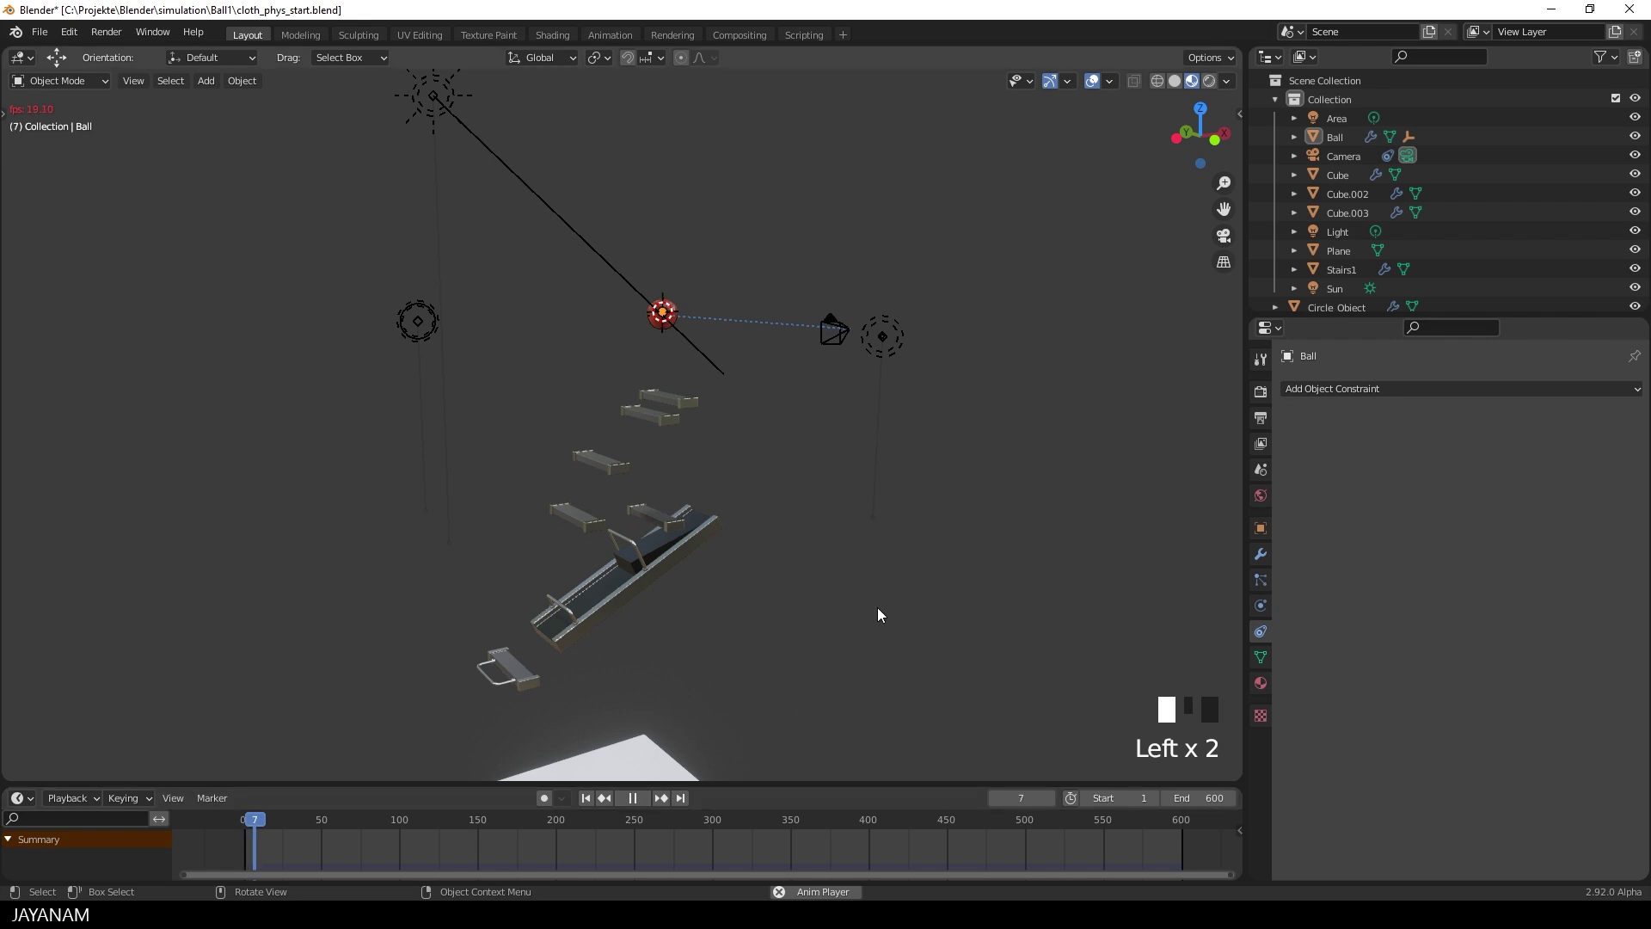
pyautogui.scroll(2, 850, 488)
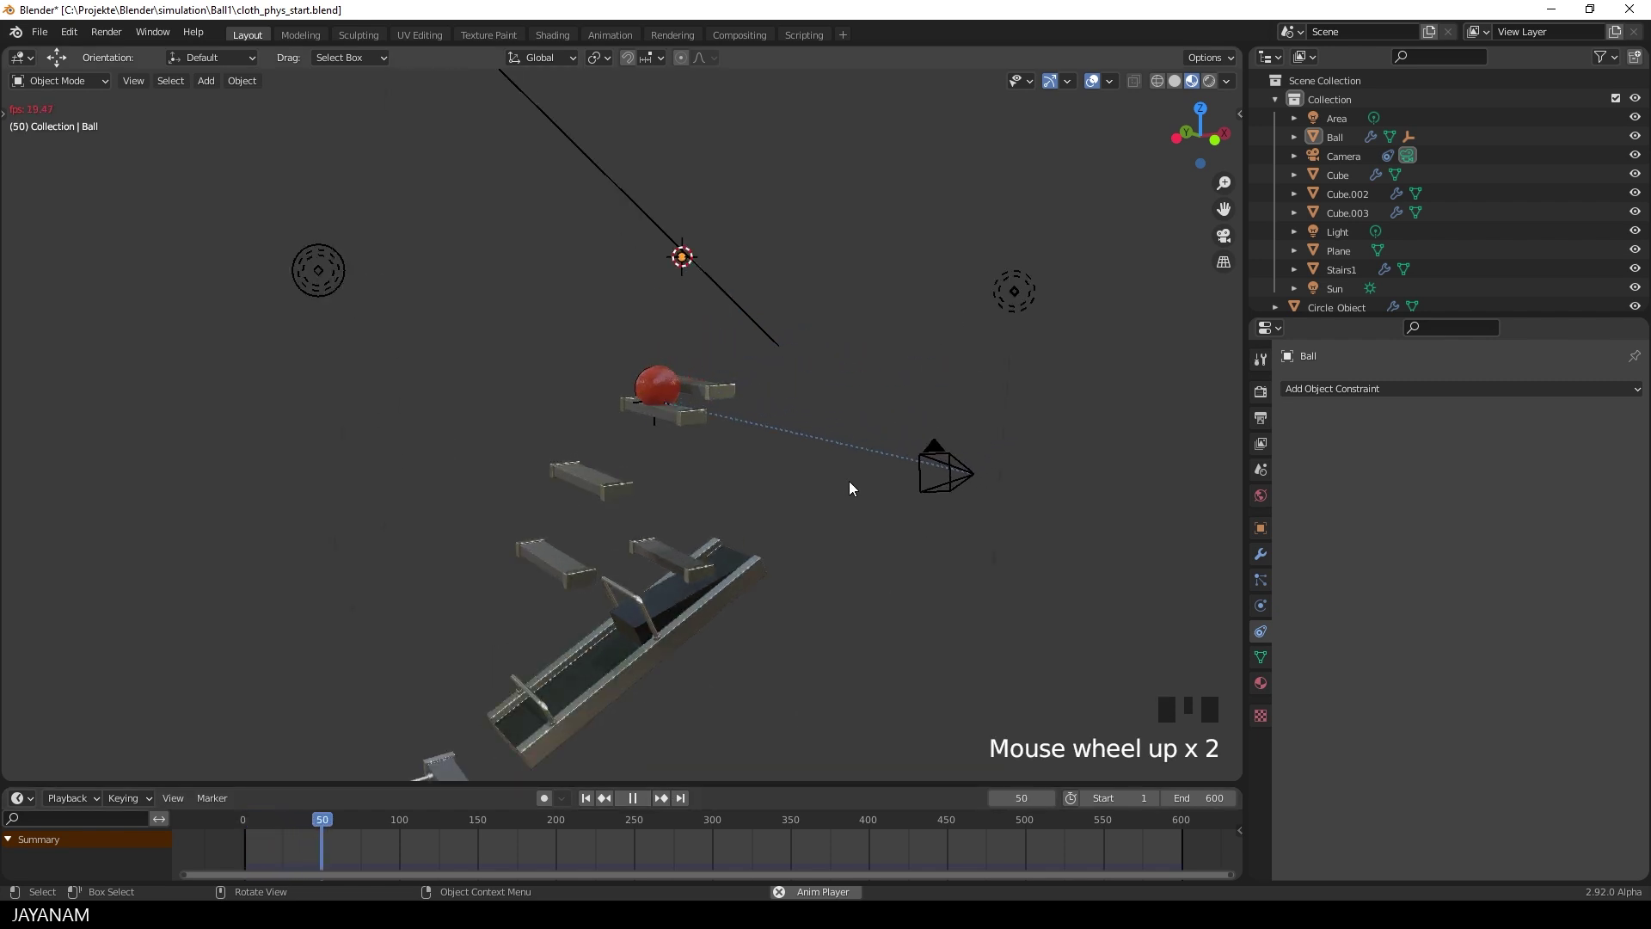
pyautogui.press('space')
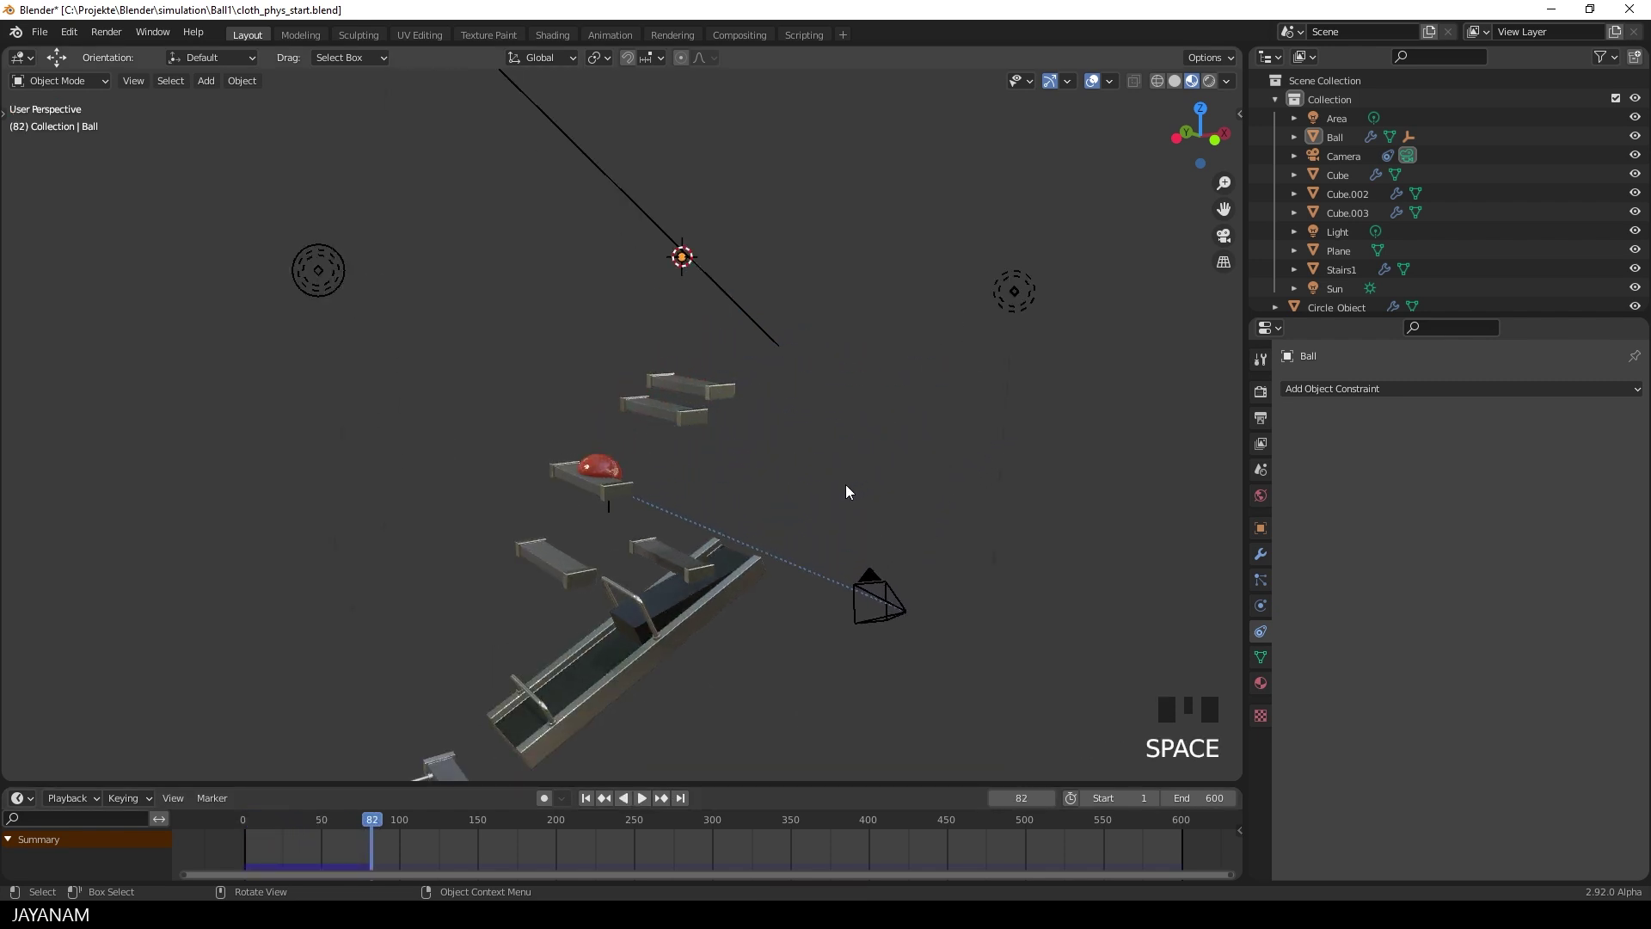
# Split the viewport with a camera view on the right, select the camera and rewind
pyautogui.moveTo(1237, 51); pyautogui.dragTo(642, 120)
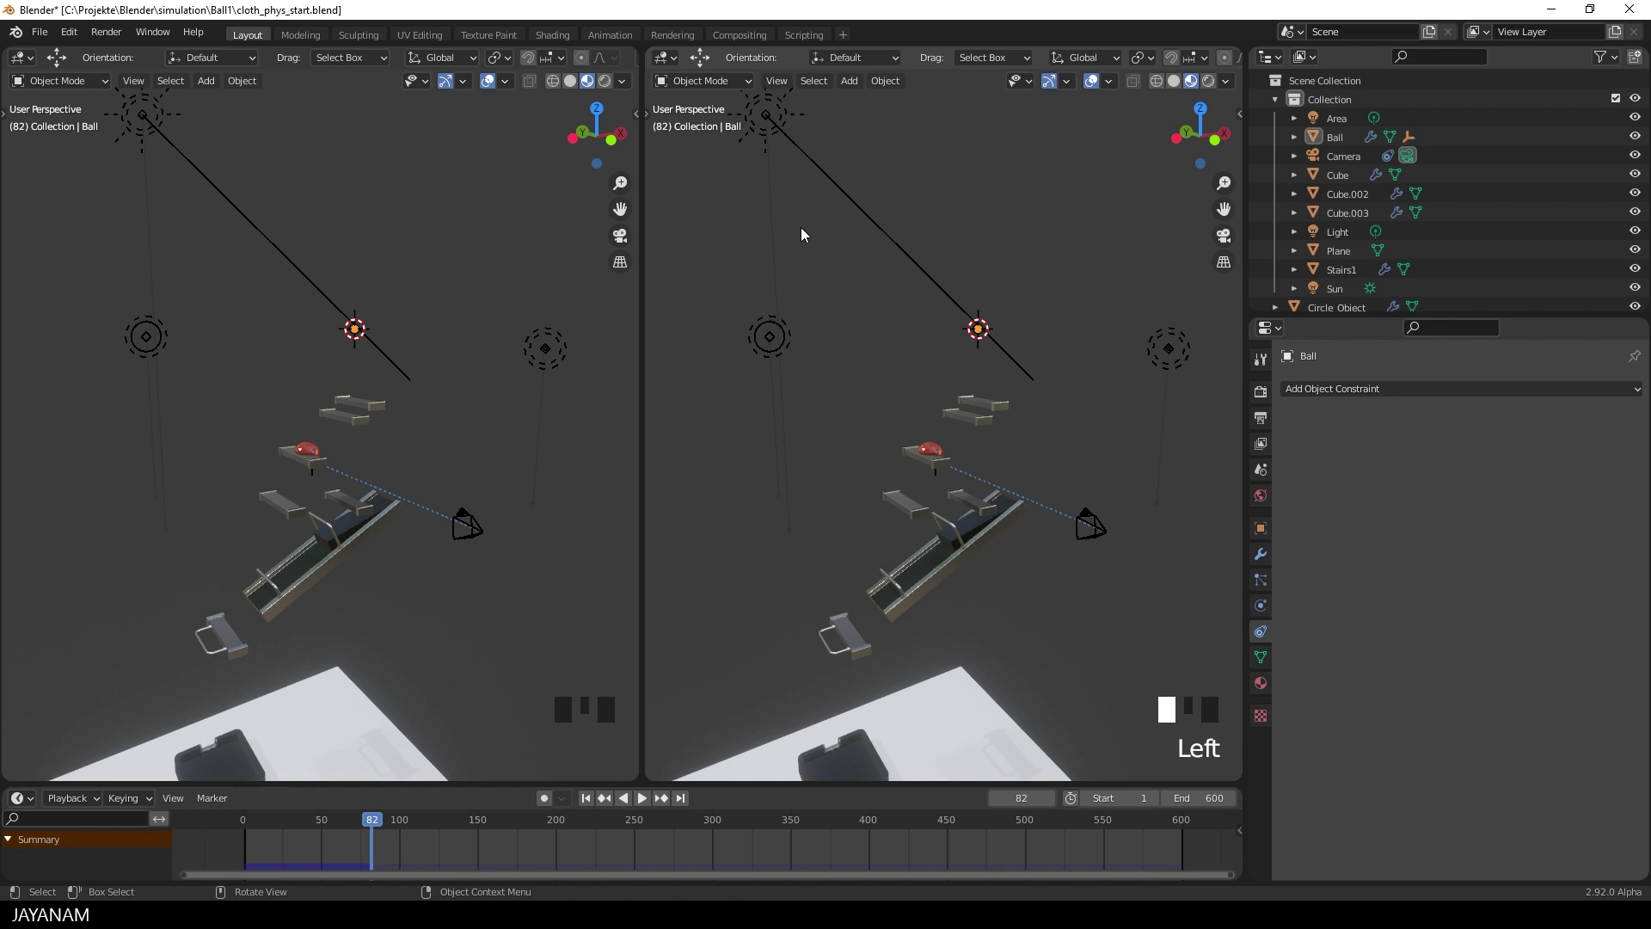
pyautogui.press('KP_0')
pyautogui.scroll(3, 927, 369)
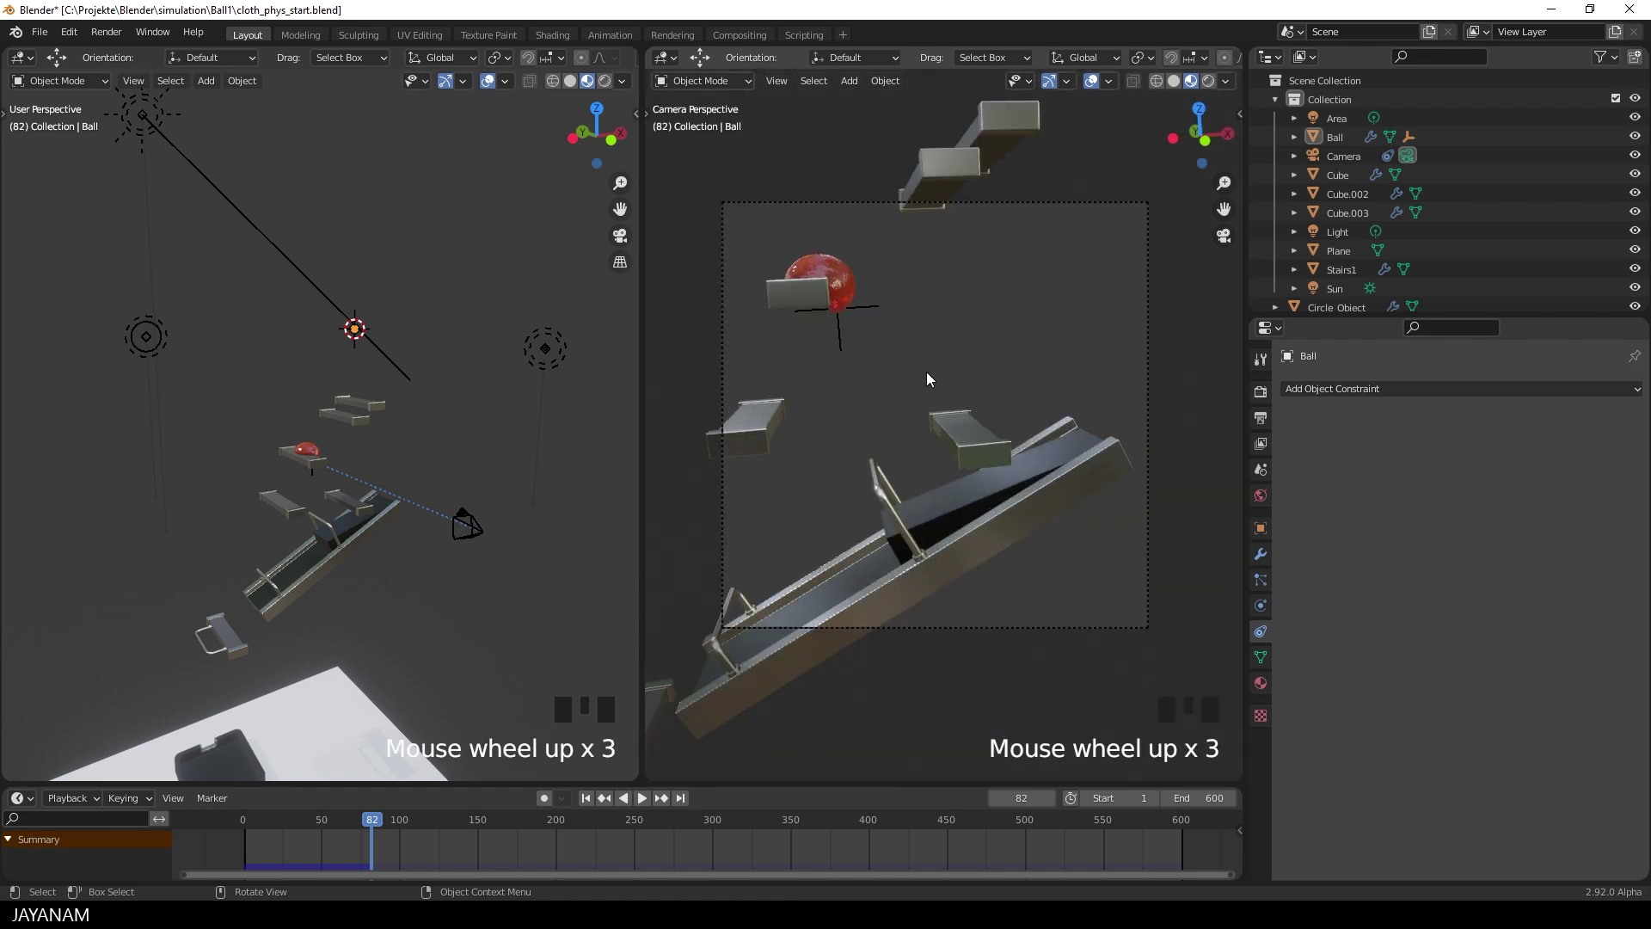
pyautogui.scroll(1, 927, 373)
pyautogui.scroll(-2, 926, 373)
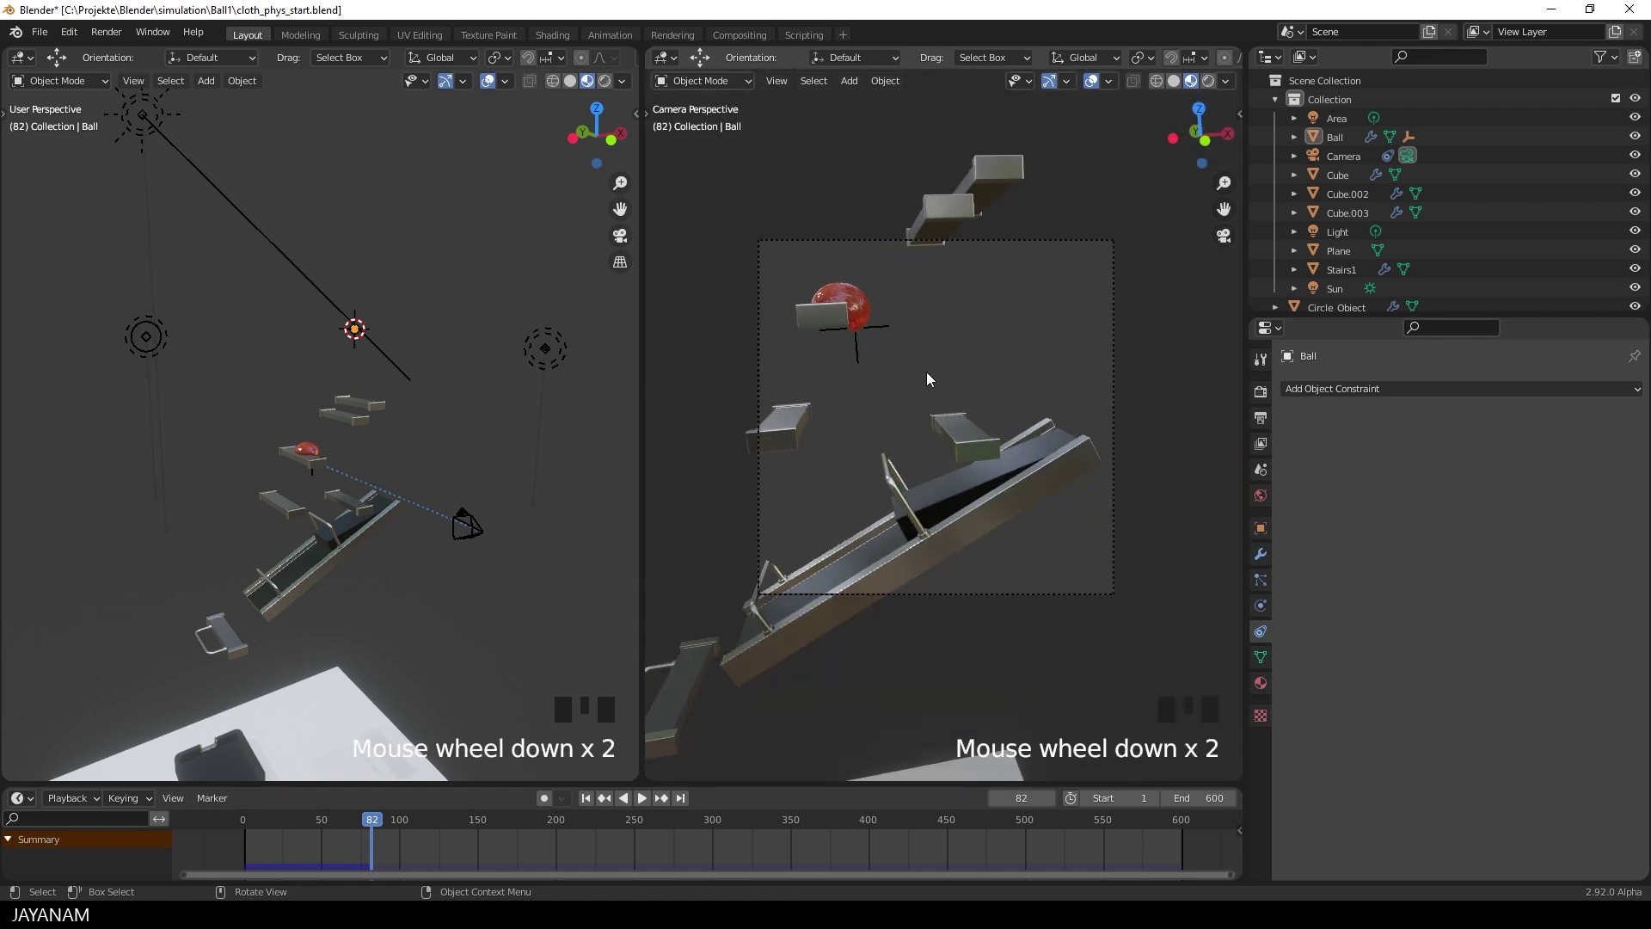
pyautogui.click(1010, 241)
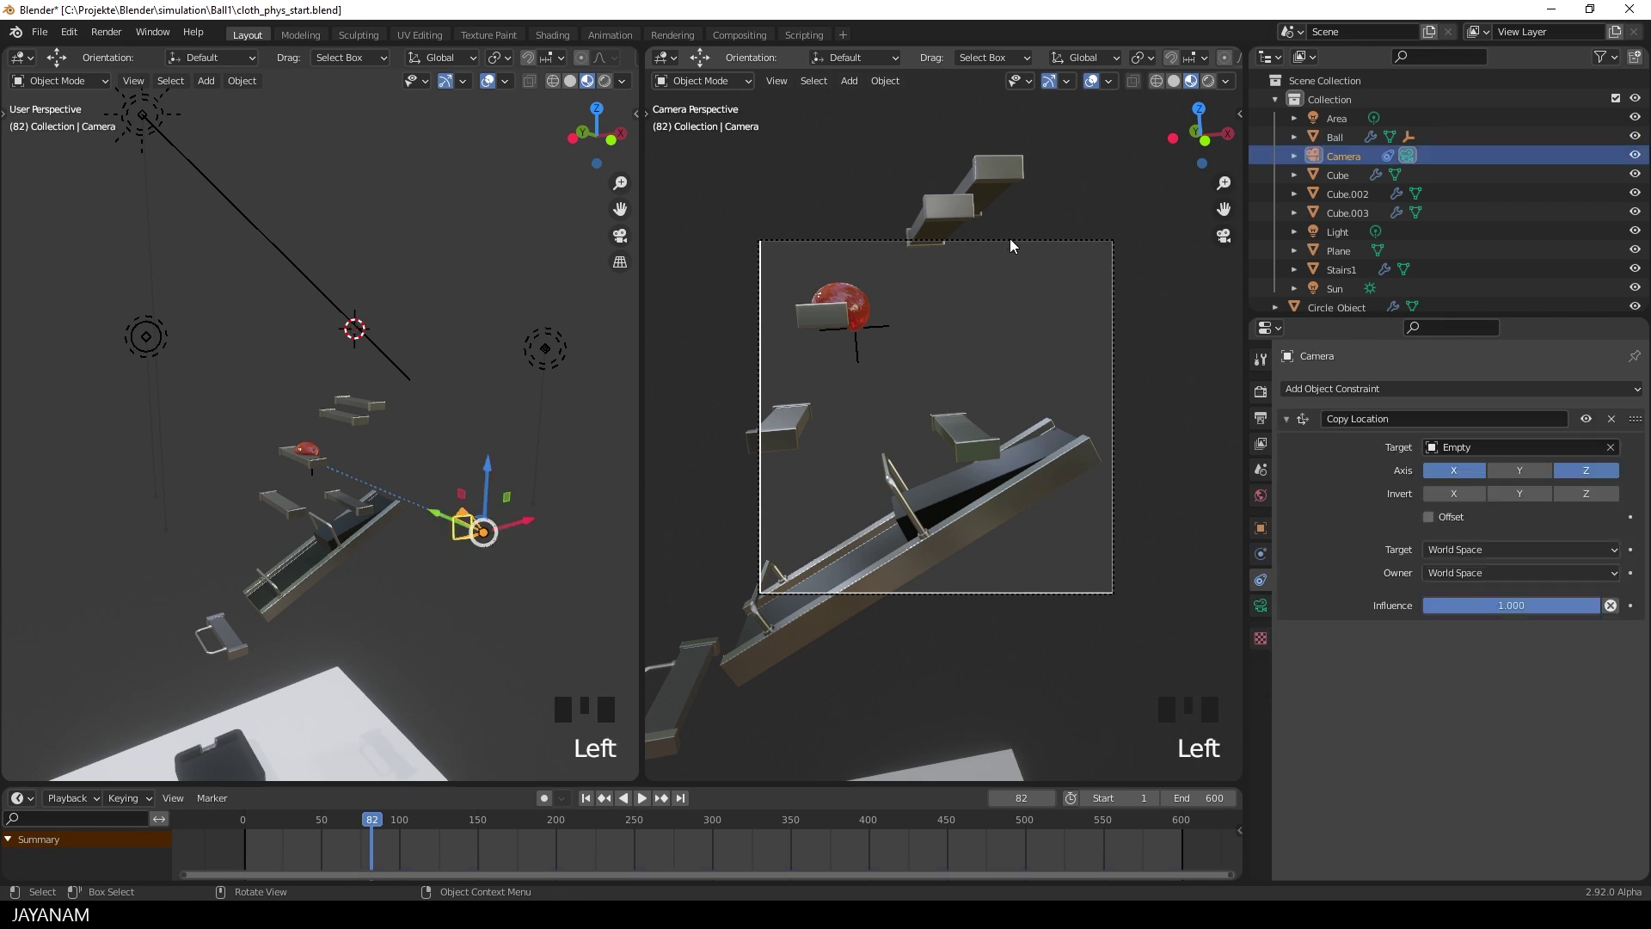
pyautogui.moveTo(371, 824); pyautogui.dragTo(244, 823)
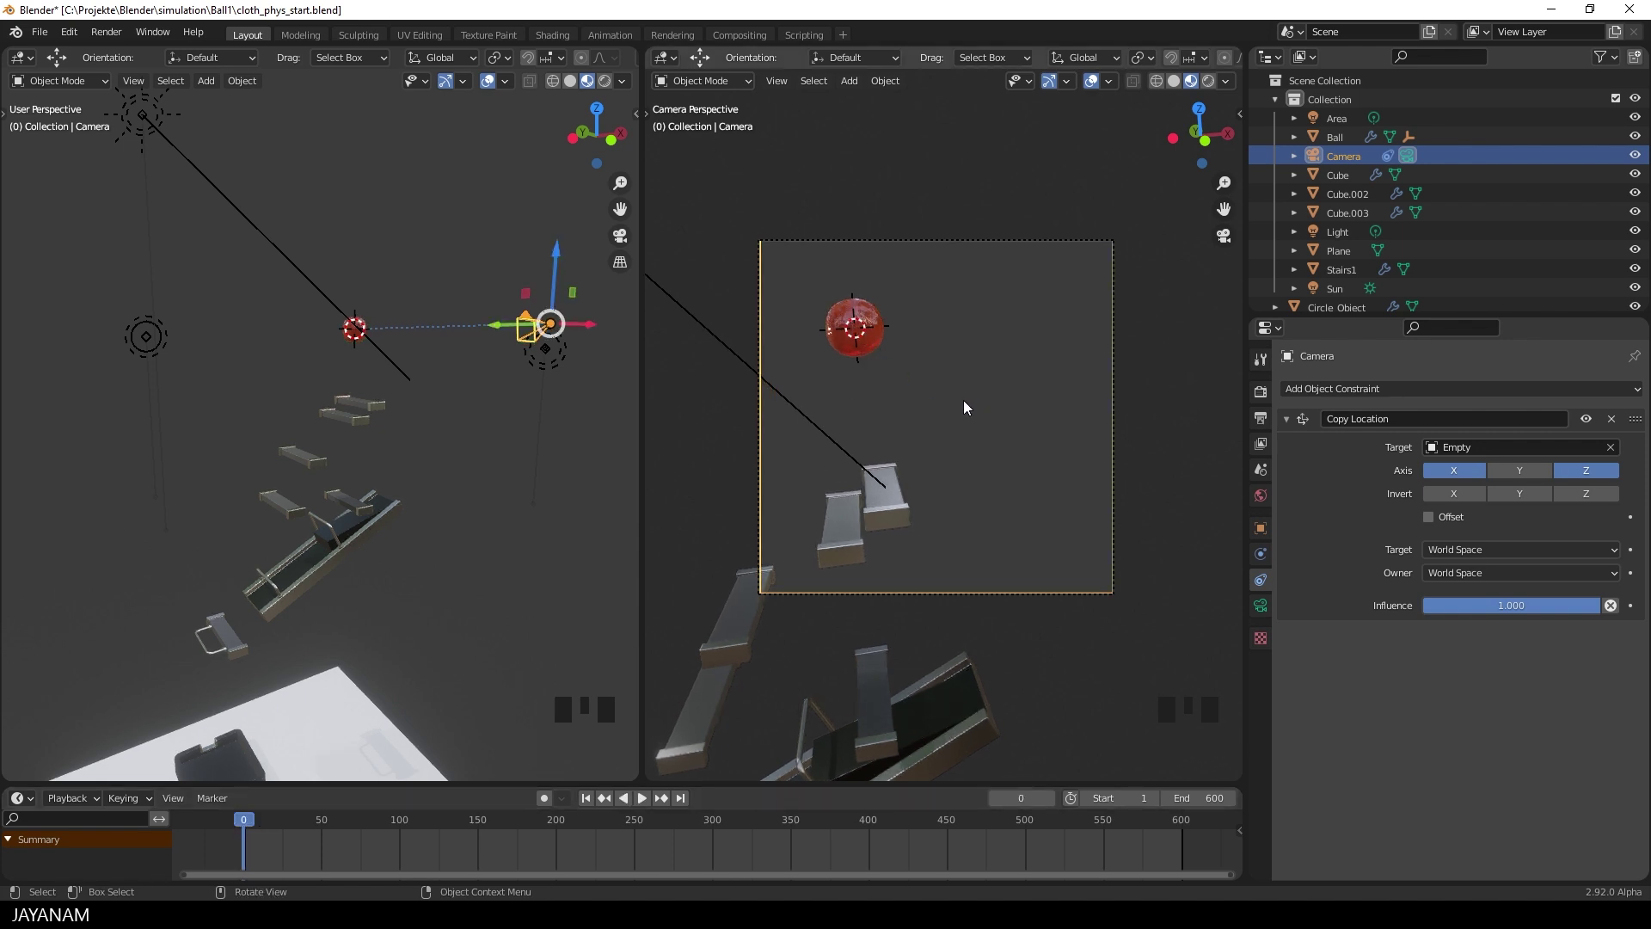
# Enable Offset on the camera's Copy Location constraint and move the camera along Z and X
pyautogui.click(1429, 517)
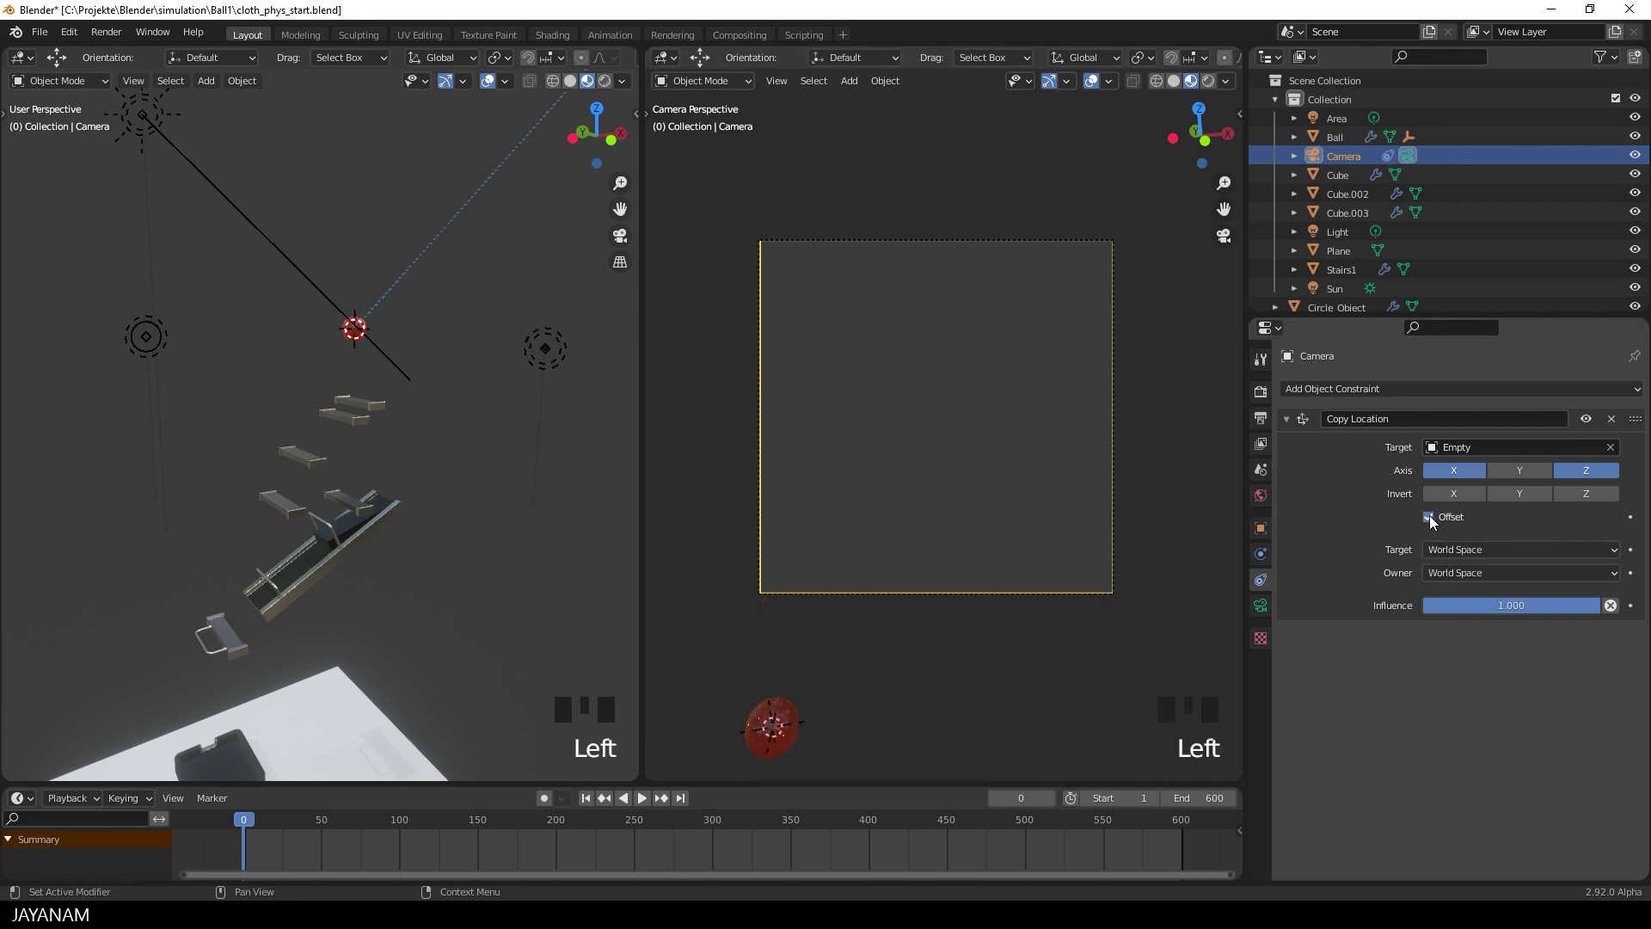
pyautogui.scroll(-4, 506, 495)
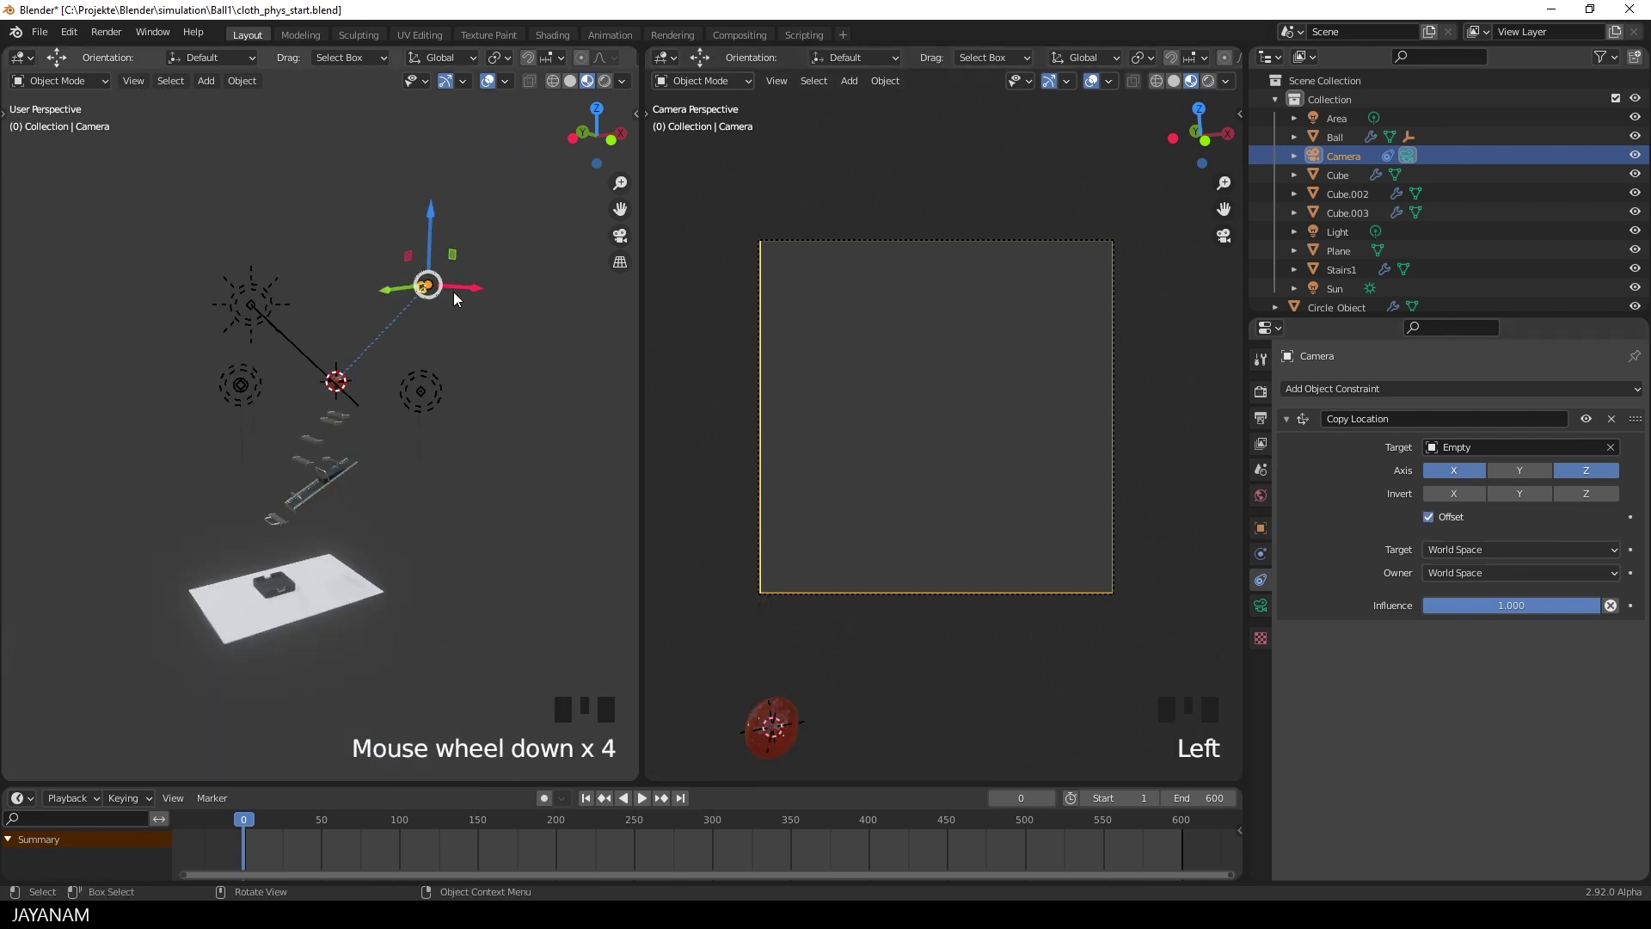
pyautogui.moveTo(452, 292); pyautogui.dragTo(395, 296, button='middle')
pyautogui.moveTo(385, 212); pyautogui.dragTo(387, 290)
pyautogui.moveTo(461, 365); pyautogui.dragTo(393, 368)
pyautogui.moveTo(338, 271); pyautogui.dragTo(327, 295)
# Adjust the camera along Y, Z and X until the red ball sits centred in view
pyautogui.scroll(-2, 292, 421)
pyautogui.moveTo(294, 428); pyautogui.dragTo(475, 439, button='middle')
pyautogui.scroll(4, 373, 392)
pyautogui.moveTo(439, 335); pyautogui.dragTo(413, 338)
pyautogui.moveTo(478, 284)
pyautogui.mouseDown()
pyautogui.moveTo(485, 269)
pyautogui.moveTo(482, 284)
pyautogui.mouseUp()
pyautogui.moveTo(447, 362); pyautogui.dragTo(380, 395, button='middle')
pyautogui.moveTo(396, 385); pyautogui.dragTo(401, 386)
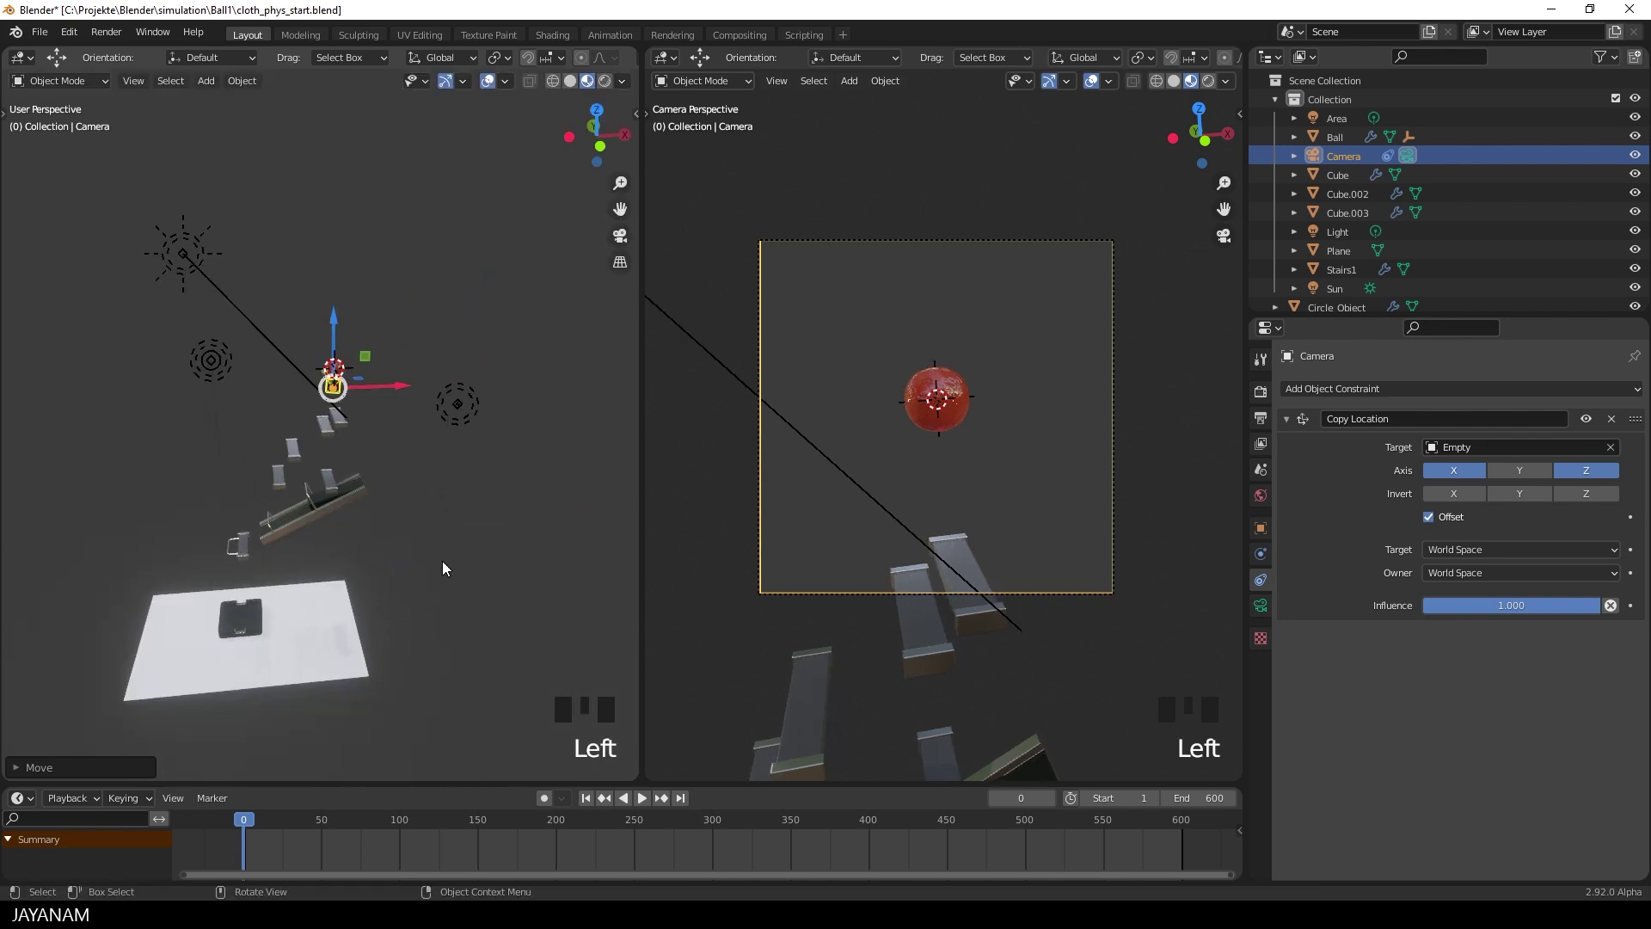
# Play to frame 248 to check the follow shot, then rewind to frame 0
pyautogui.press('space')
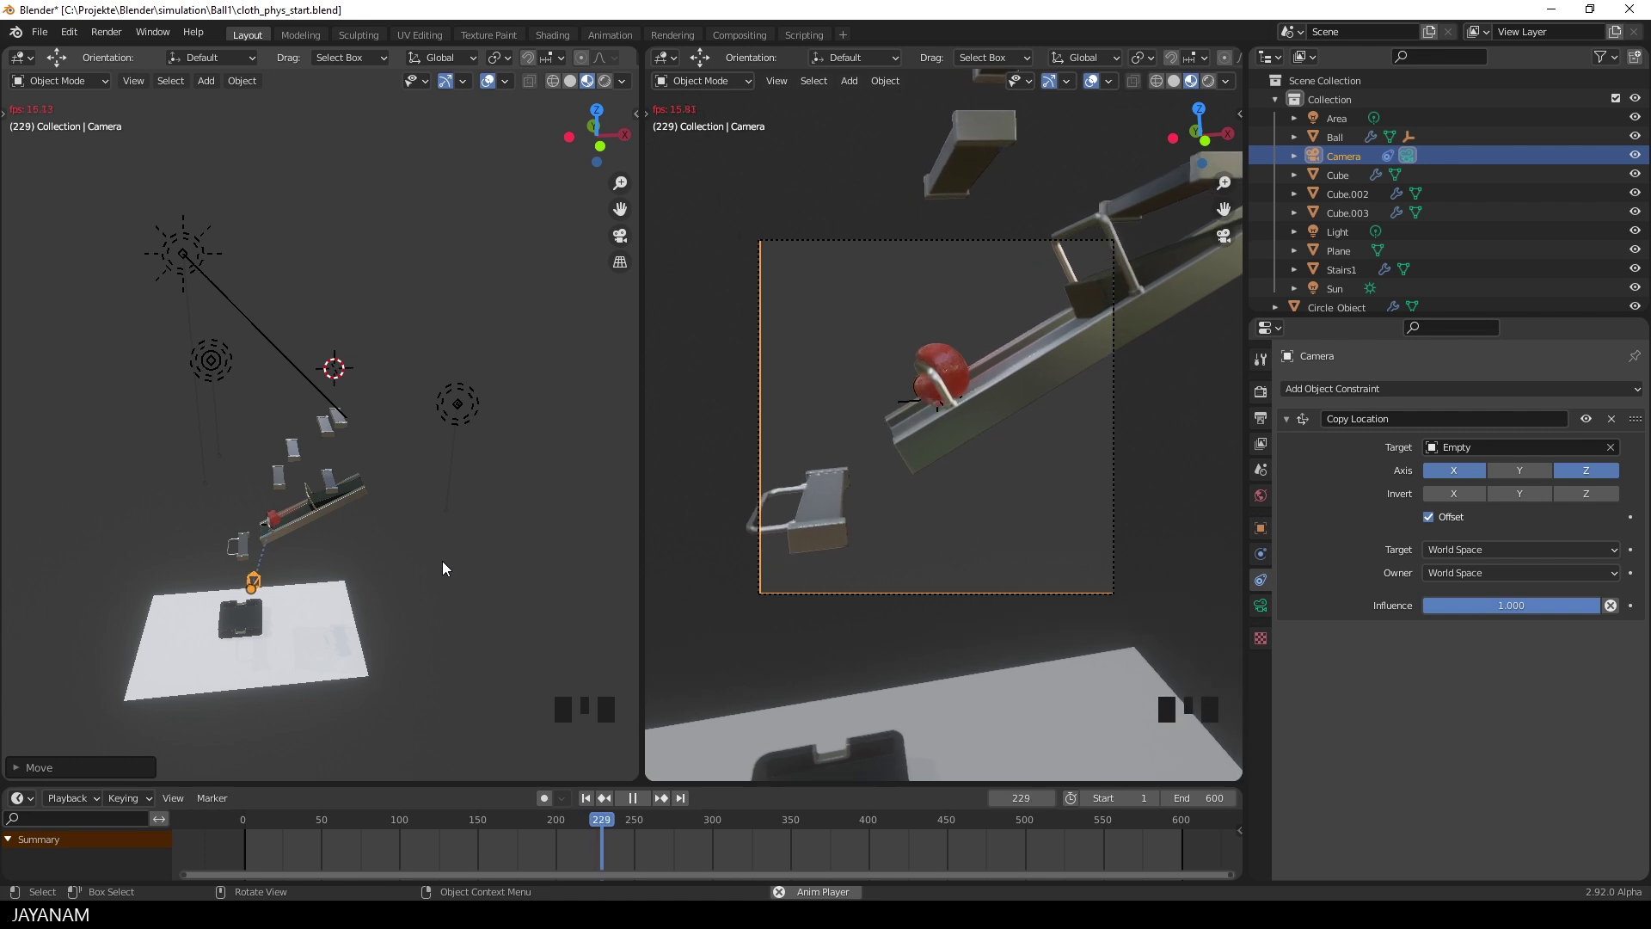
pyautogui.press('space')
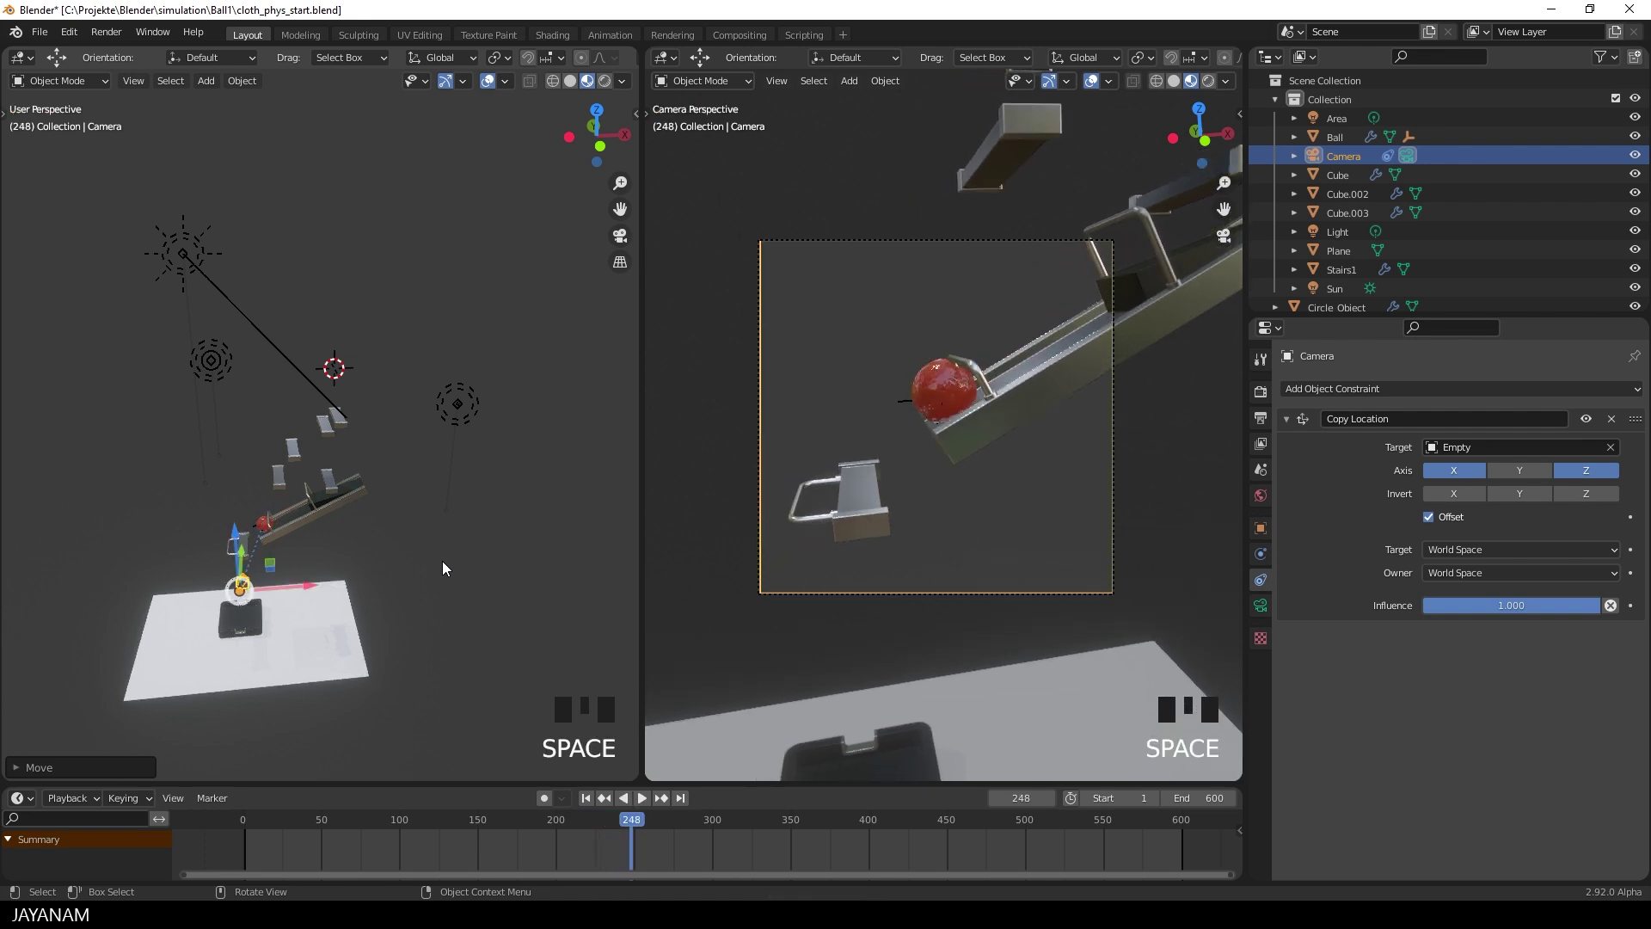
pyautogui.press('space')
pyautogui.moveTo(631, 819); pyautogui.dragTo(217, 833)
pyautogui.press('space')
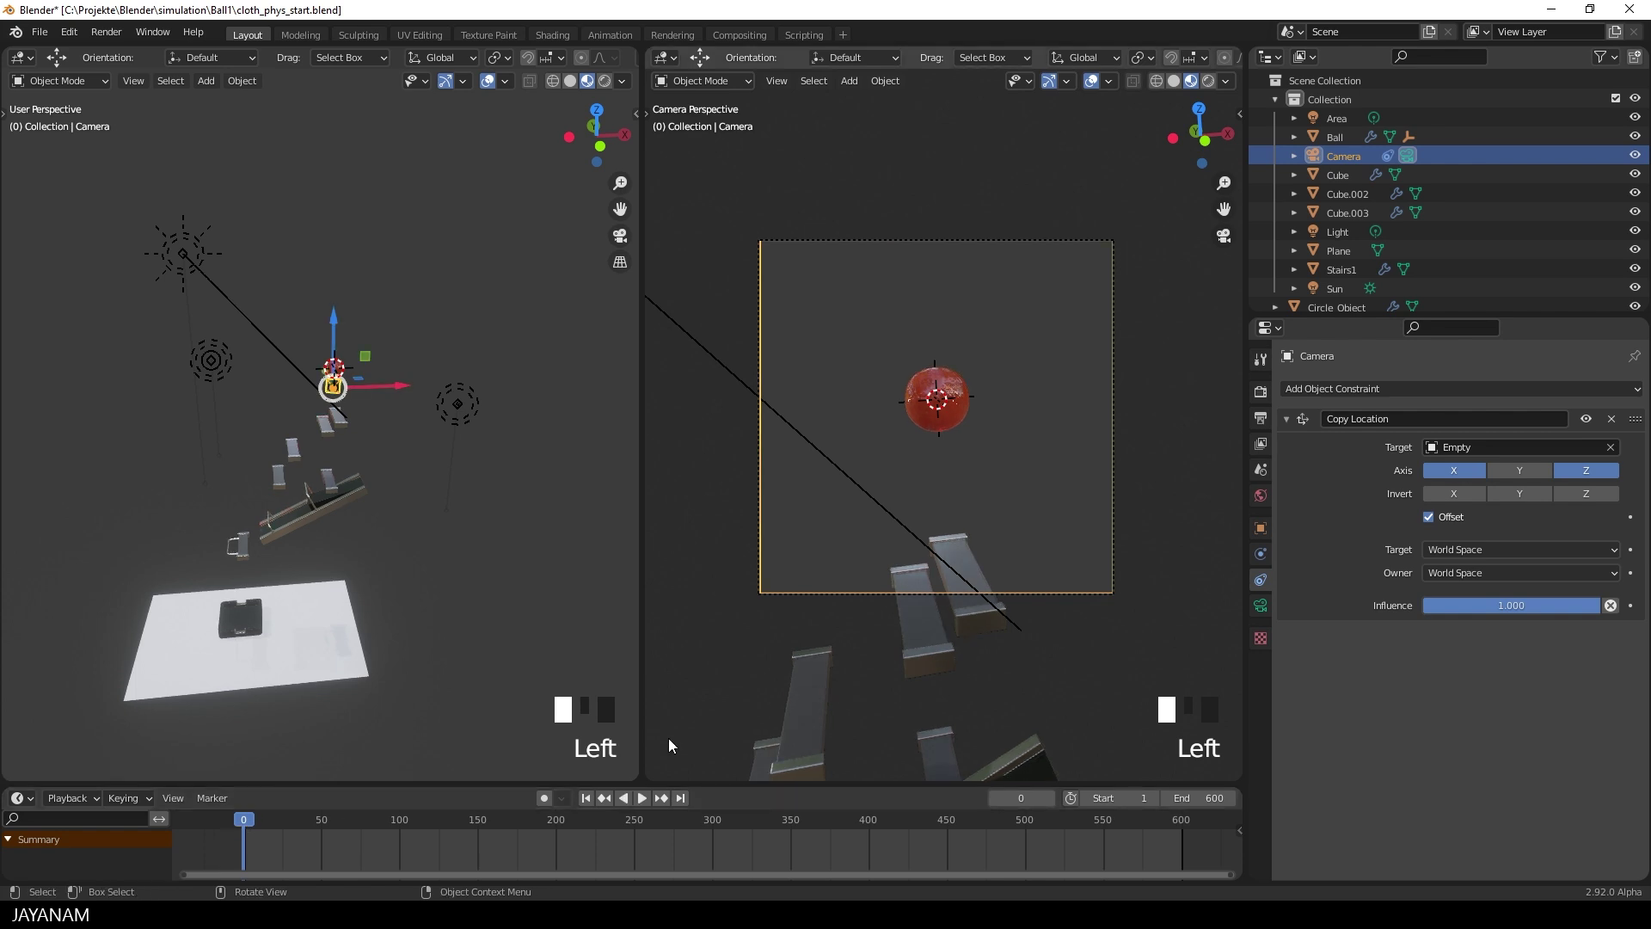
# Check the output path is Bounce_1 in the Ball1 folder in Output Properties
pyautogui.click(1261, 418)
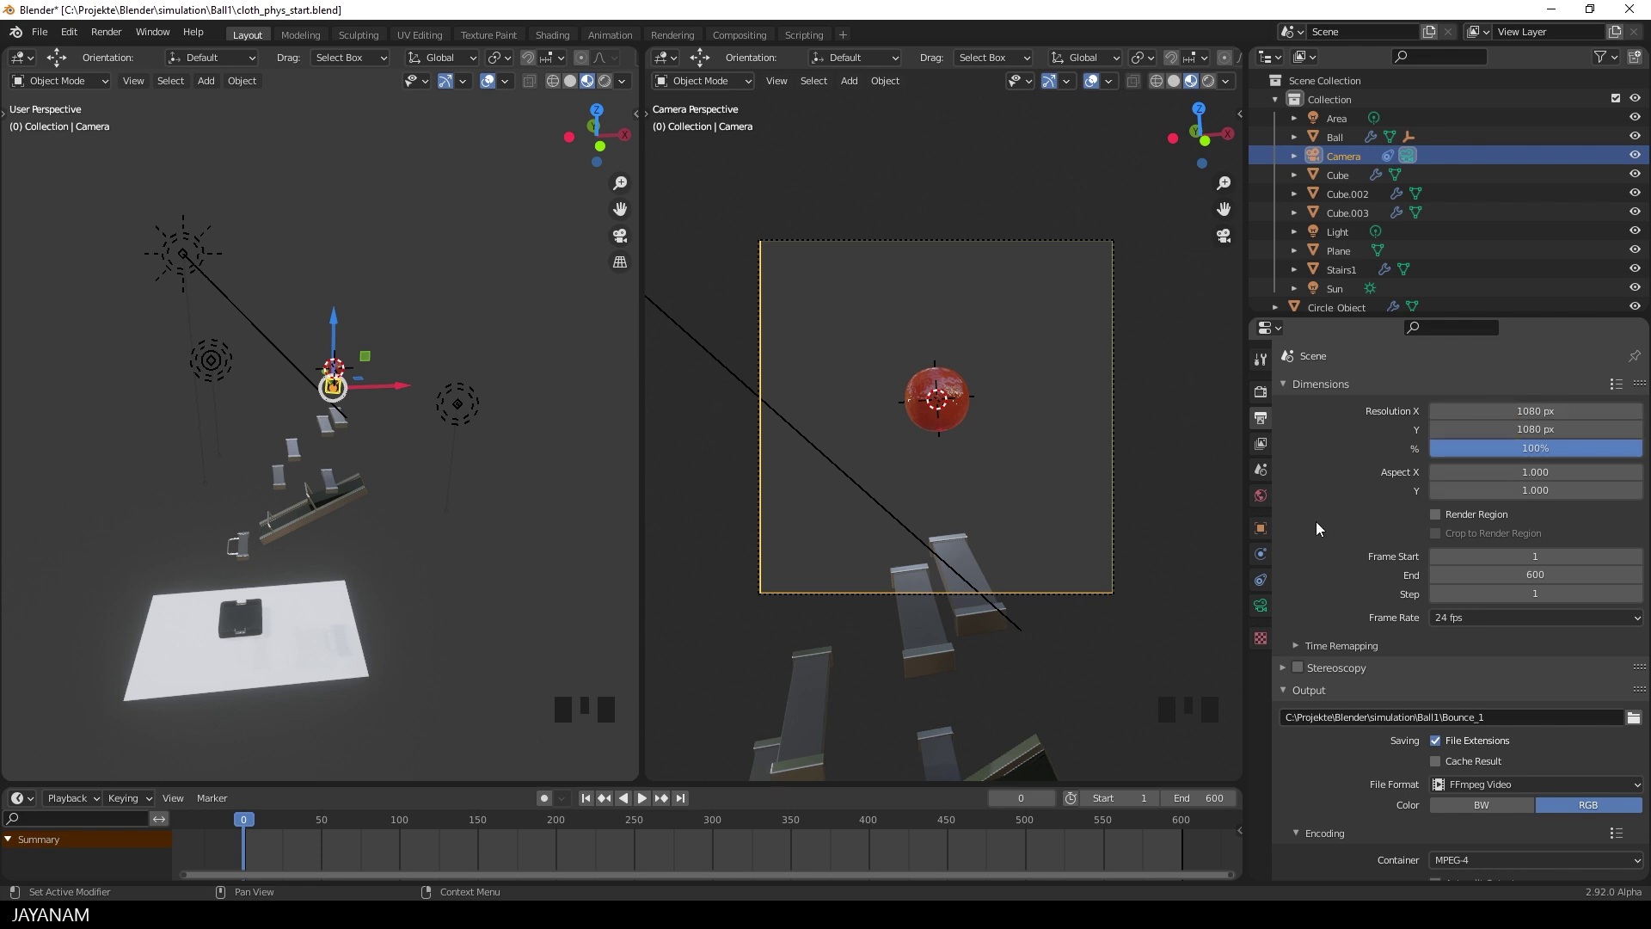
pyautogui.scroll(-2, 1316, 521)
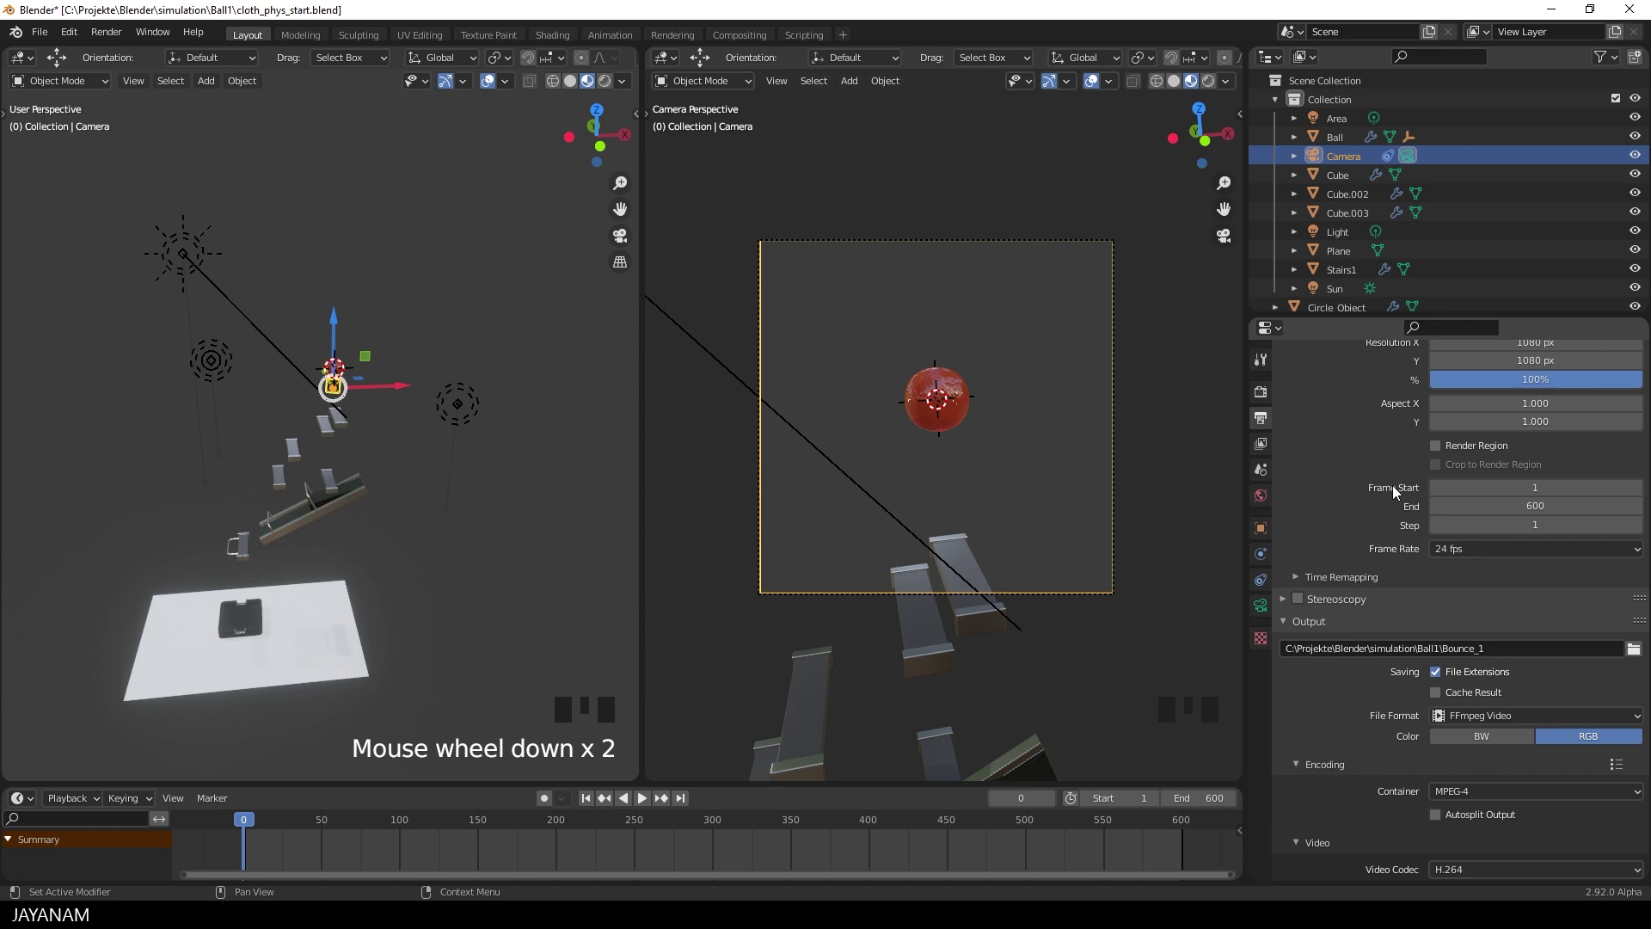
pyautogui.scroll(-1, 1303, 530)
pyautogui.scroll(-1, 1300, 546)
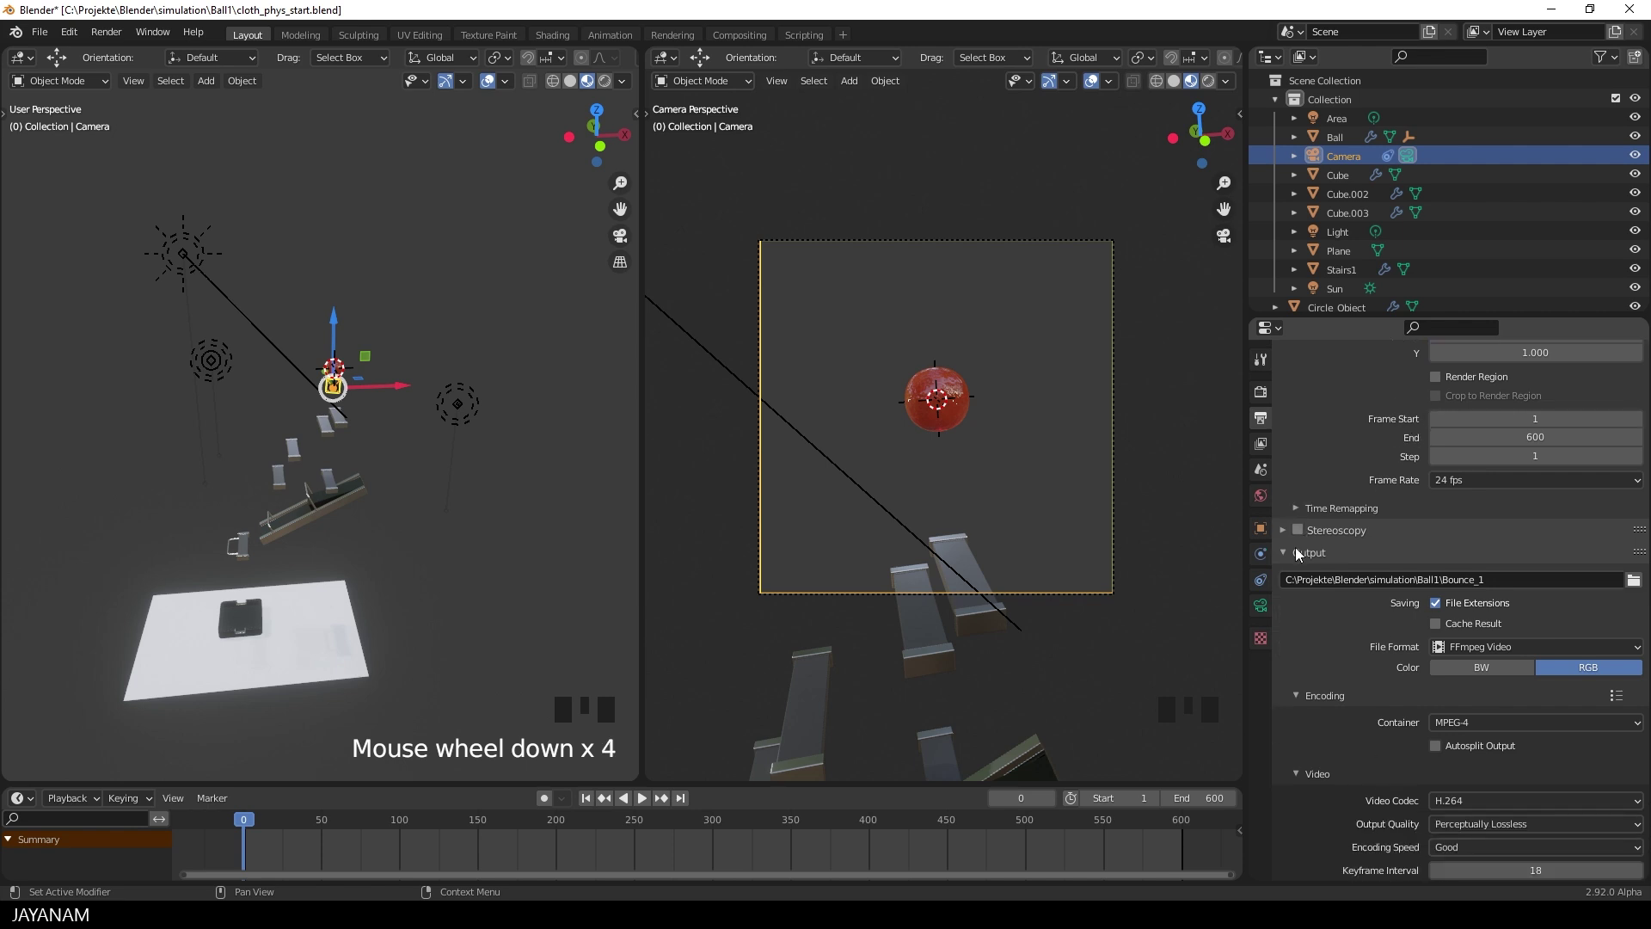
pyautogui.click(1500, 579)
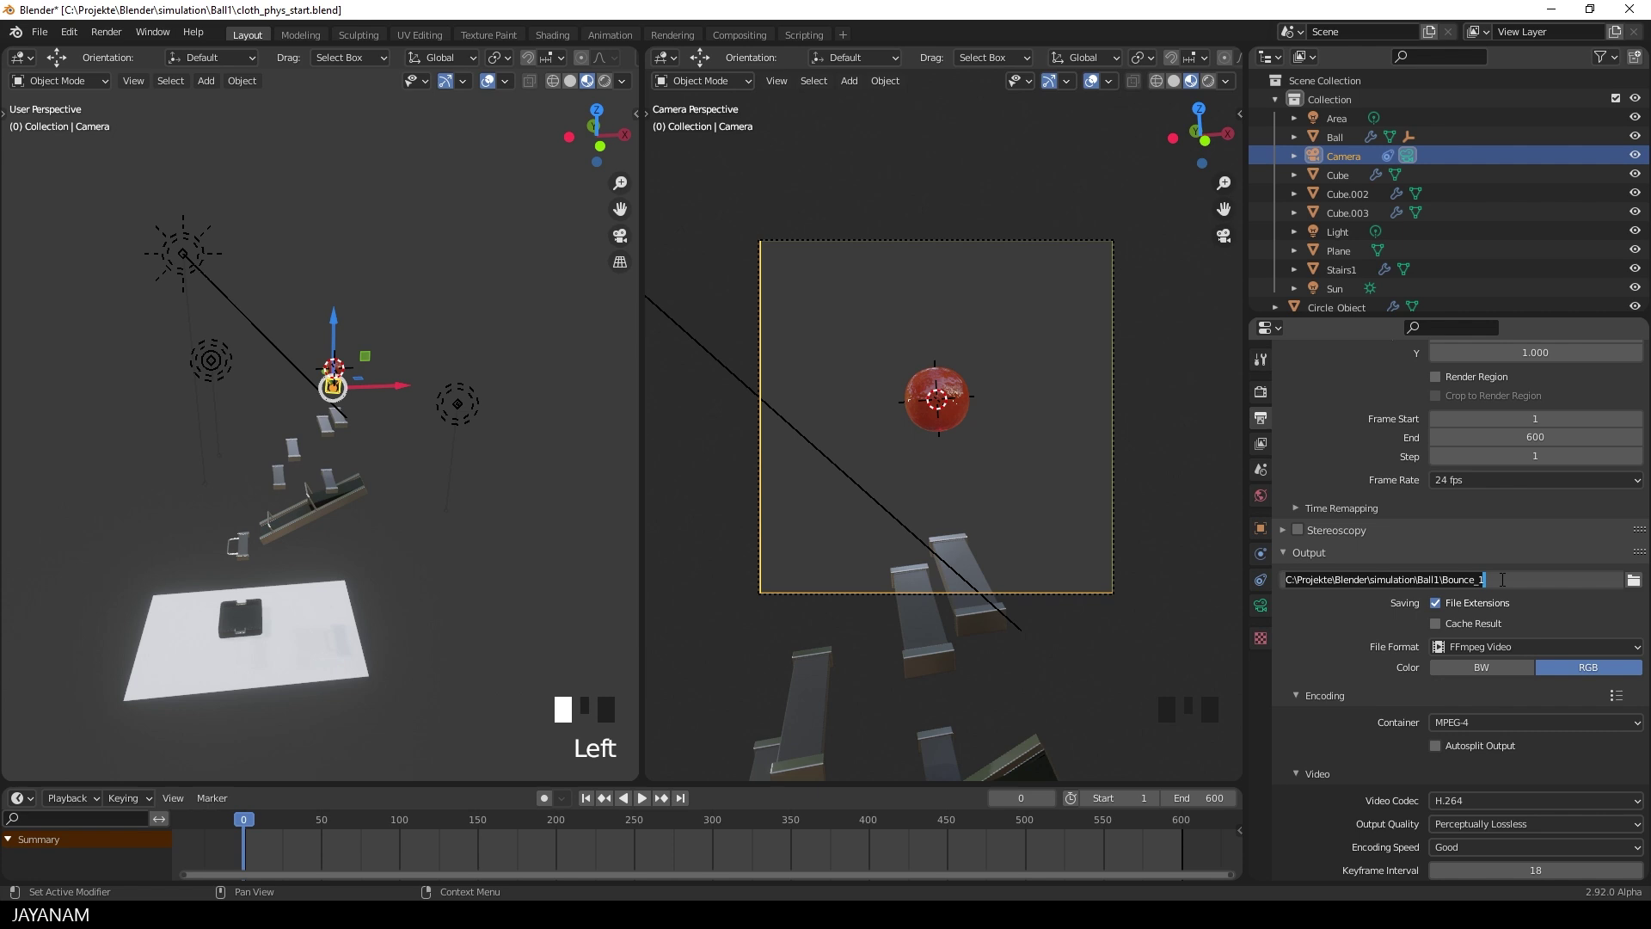
# Set the file format to FFmpeg Video with an MPEG-4 container and review the H.264 settings
pyautogui.click(1505, 647)
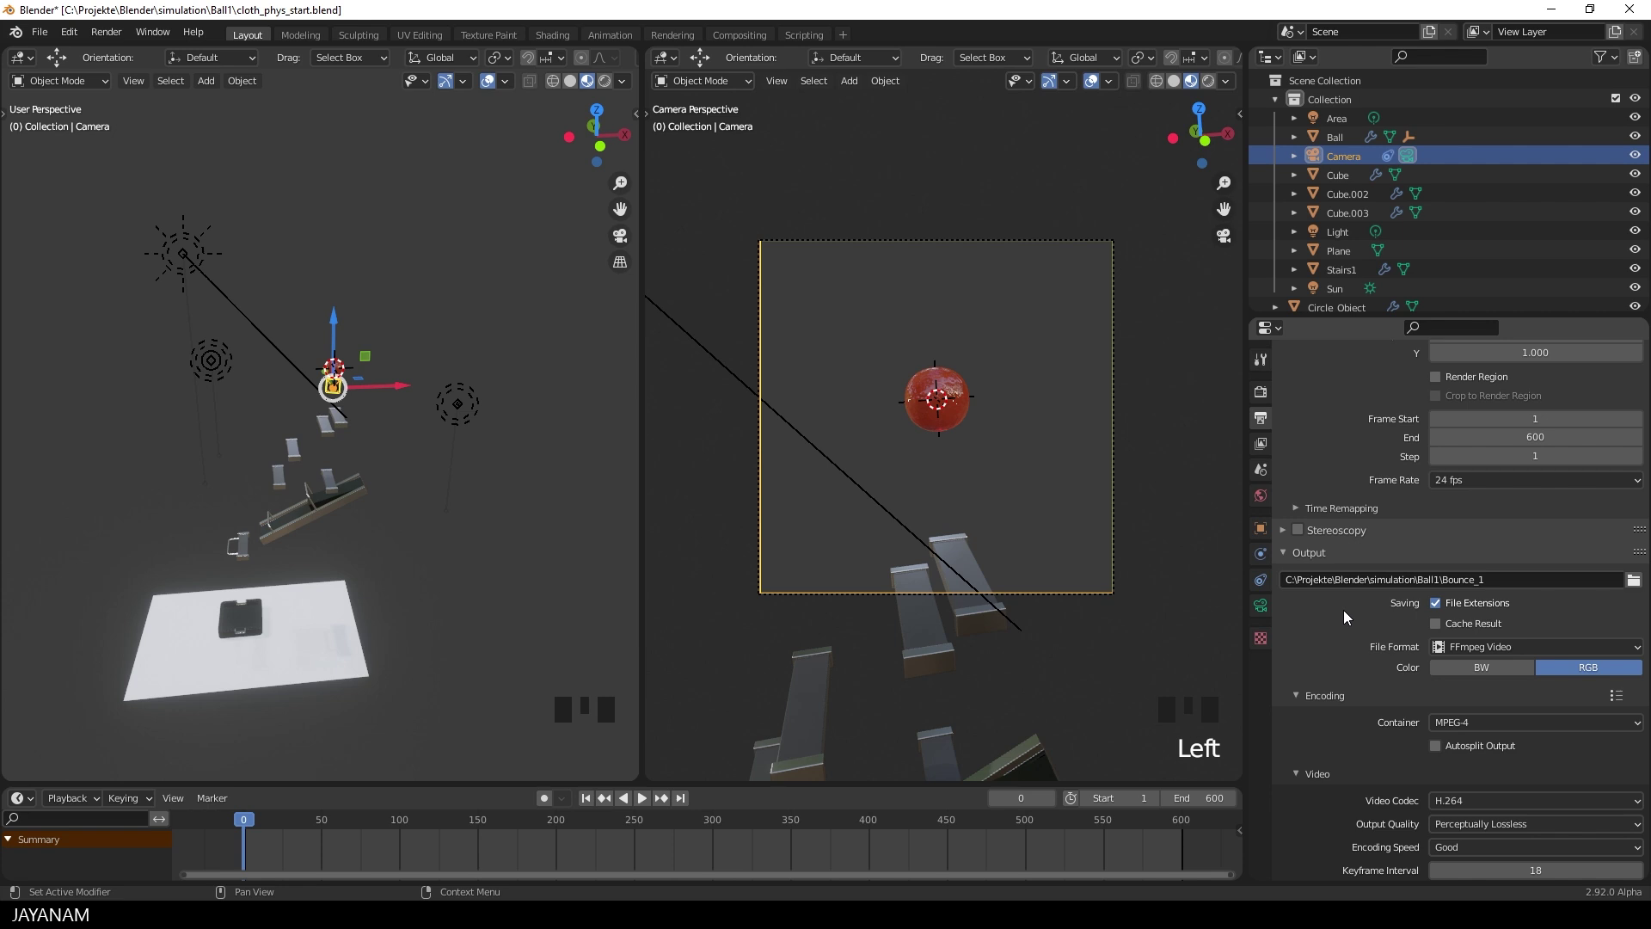
pyautogui.click(1493, 721)
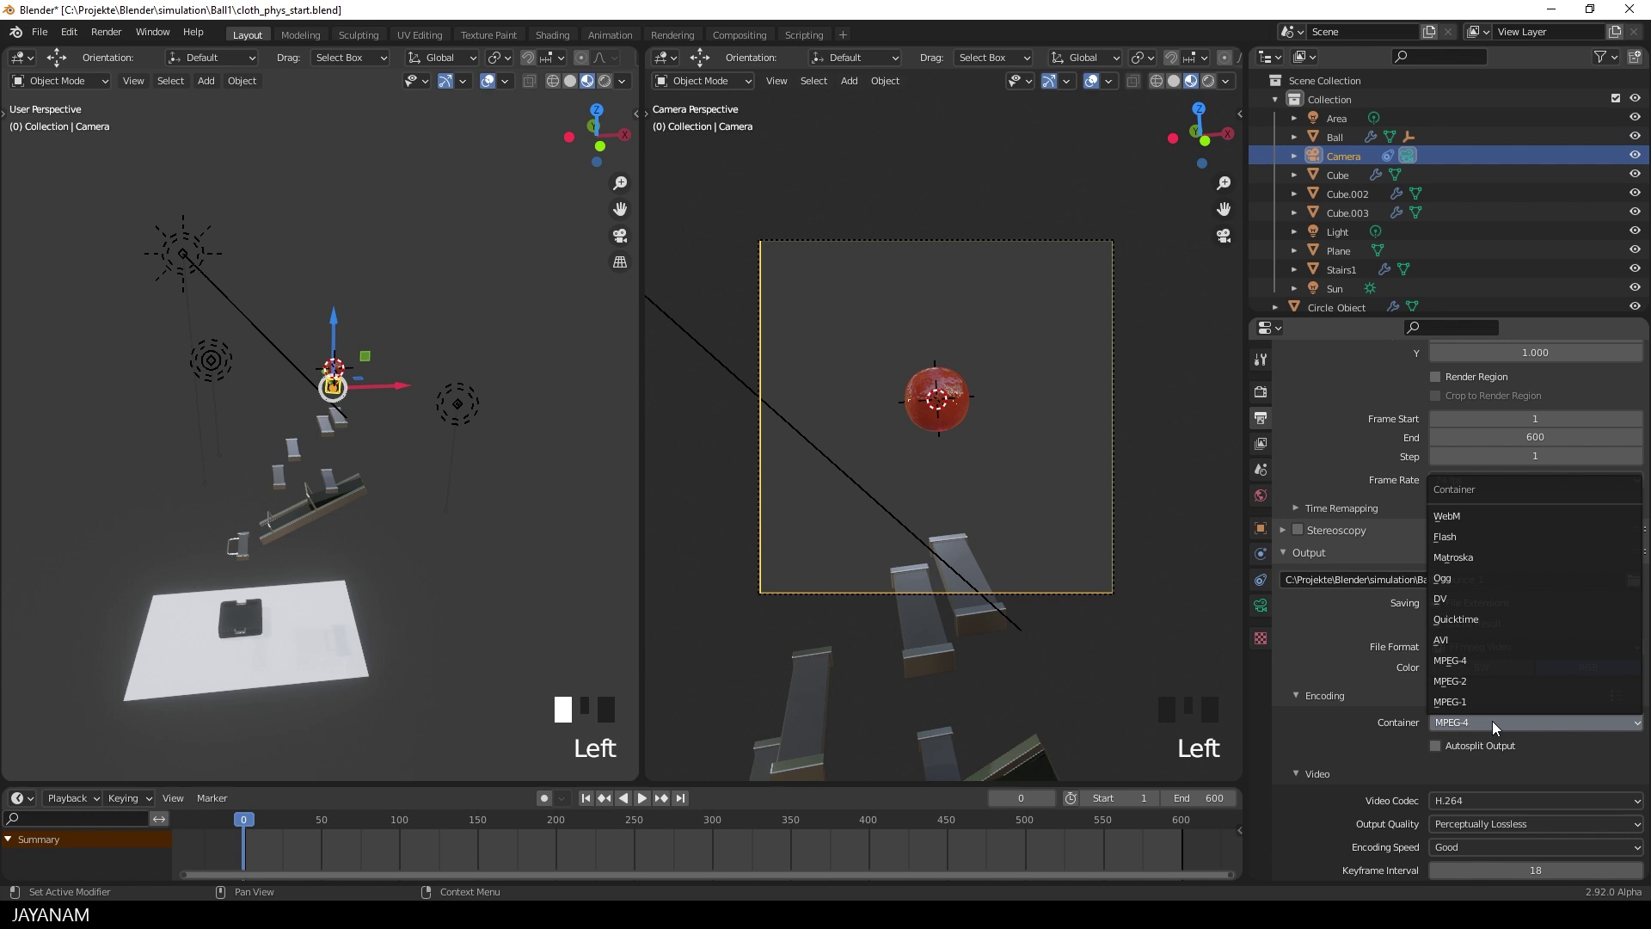
pyautogui.click(1493, 720)
pyautogui.scroll(-2, 1326, 674)
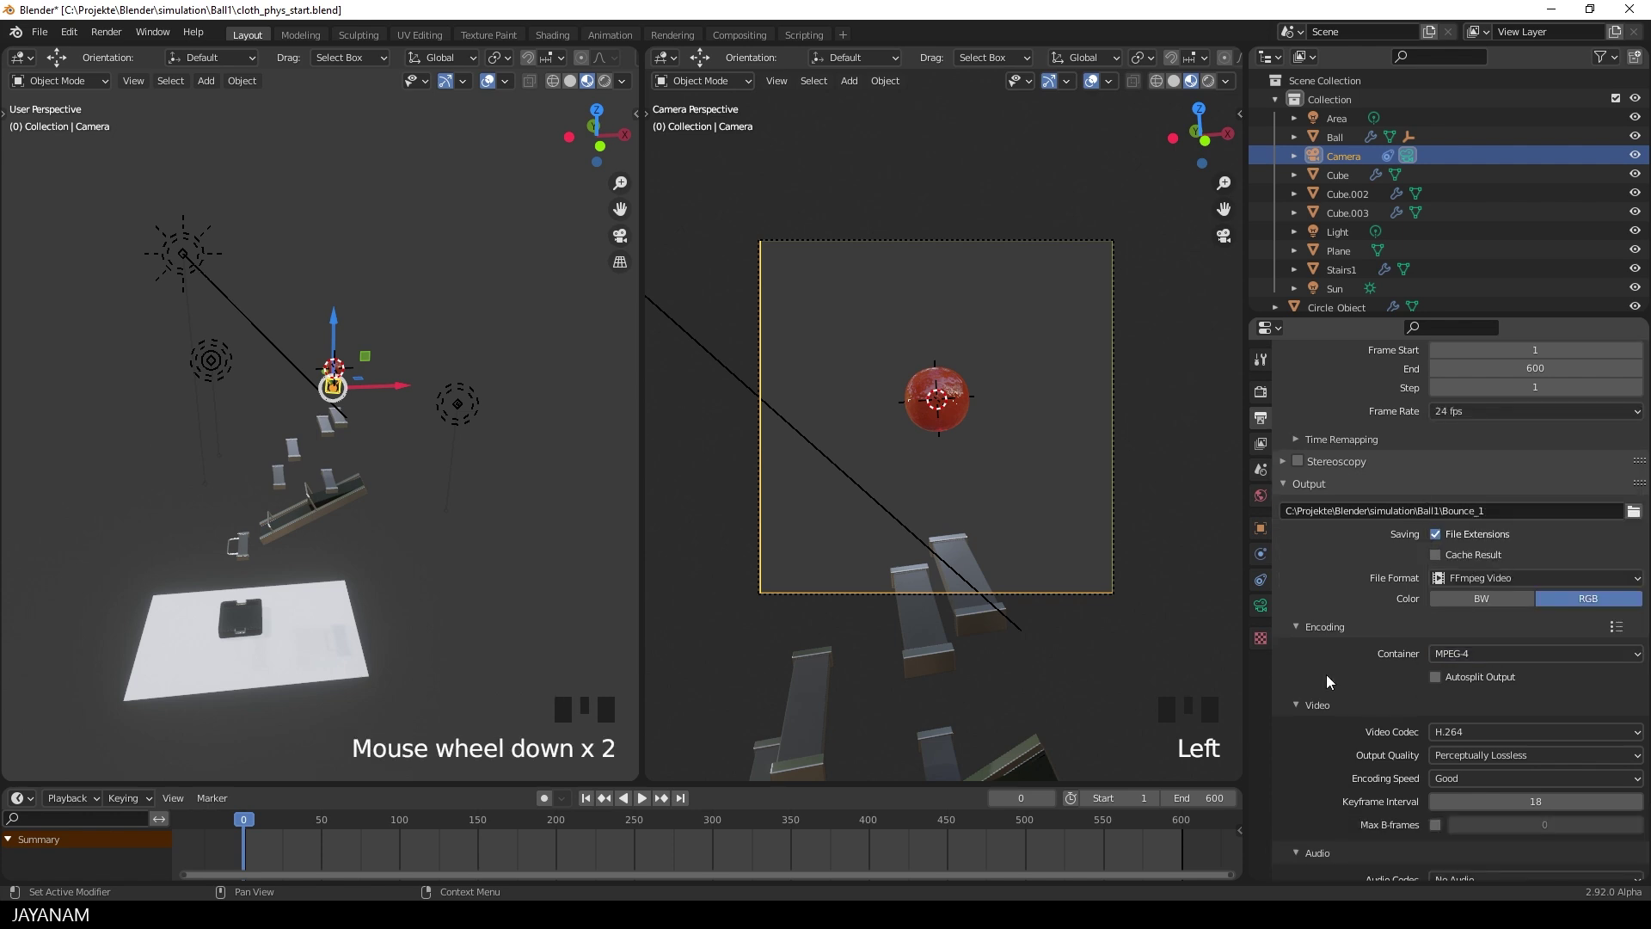
pyautogui.scroll(-2, 1357, 641)
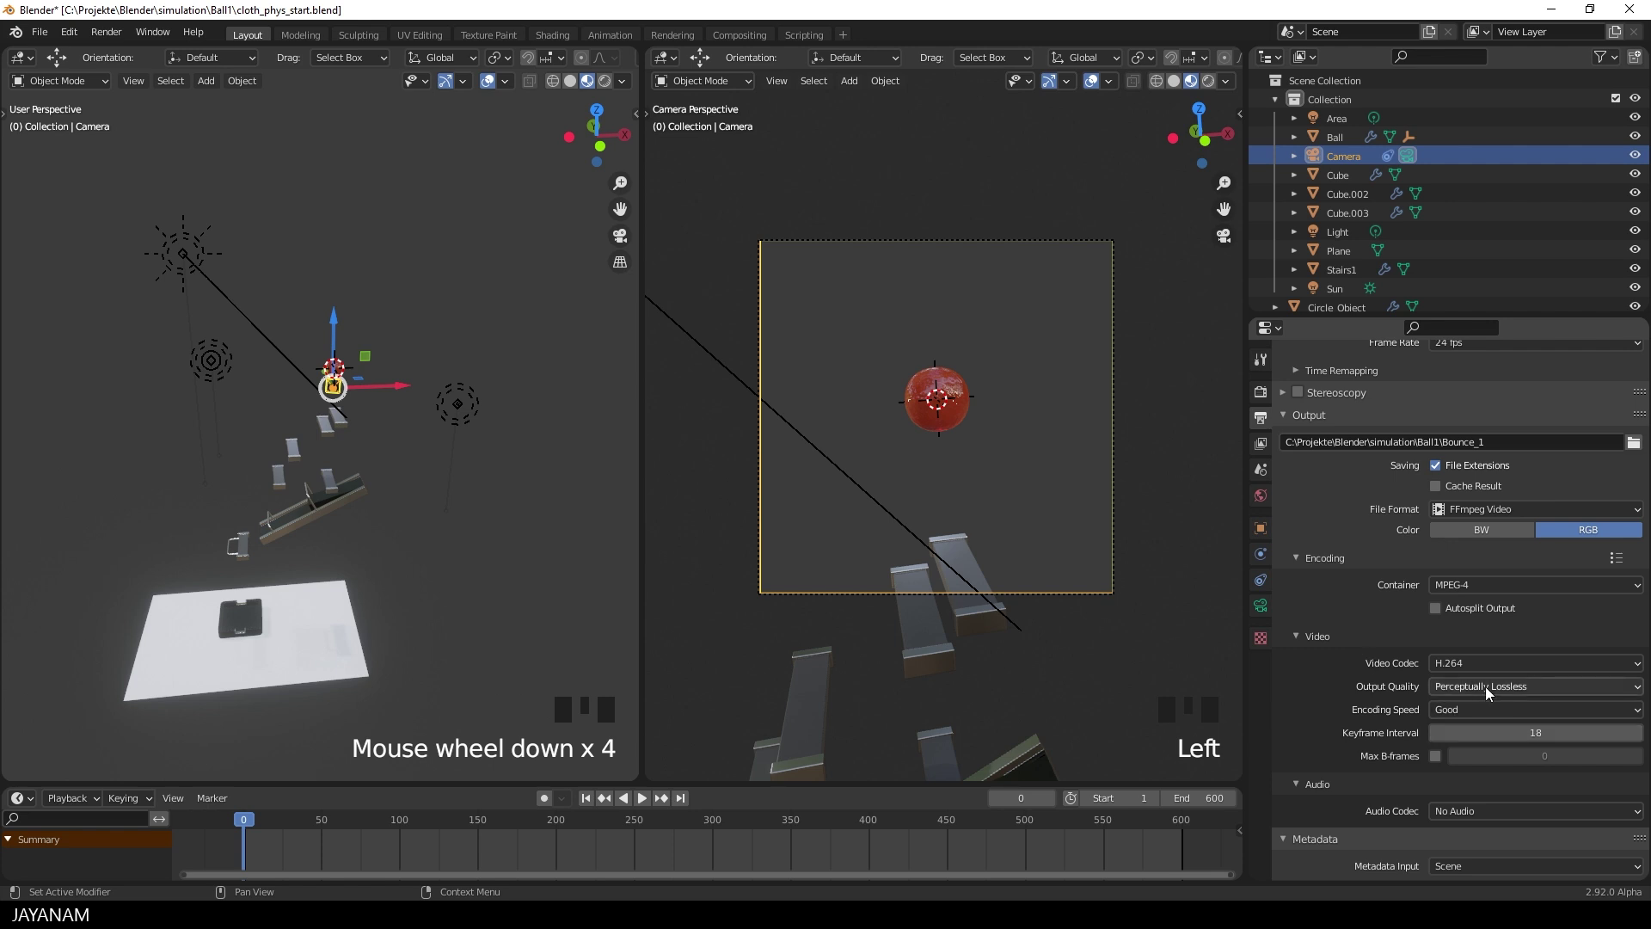
pyautogui.scroll(-4, 1376, 615)
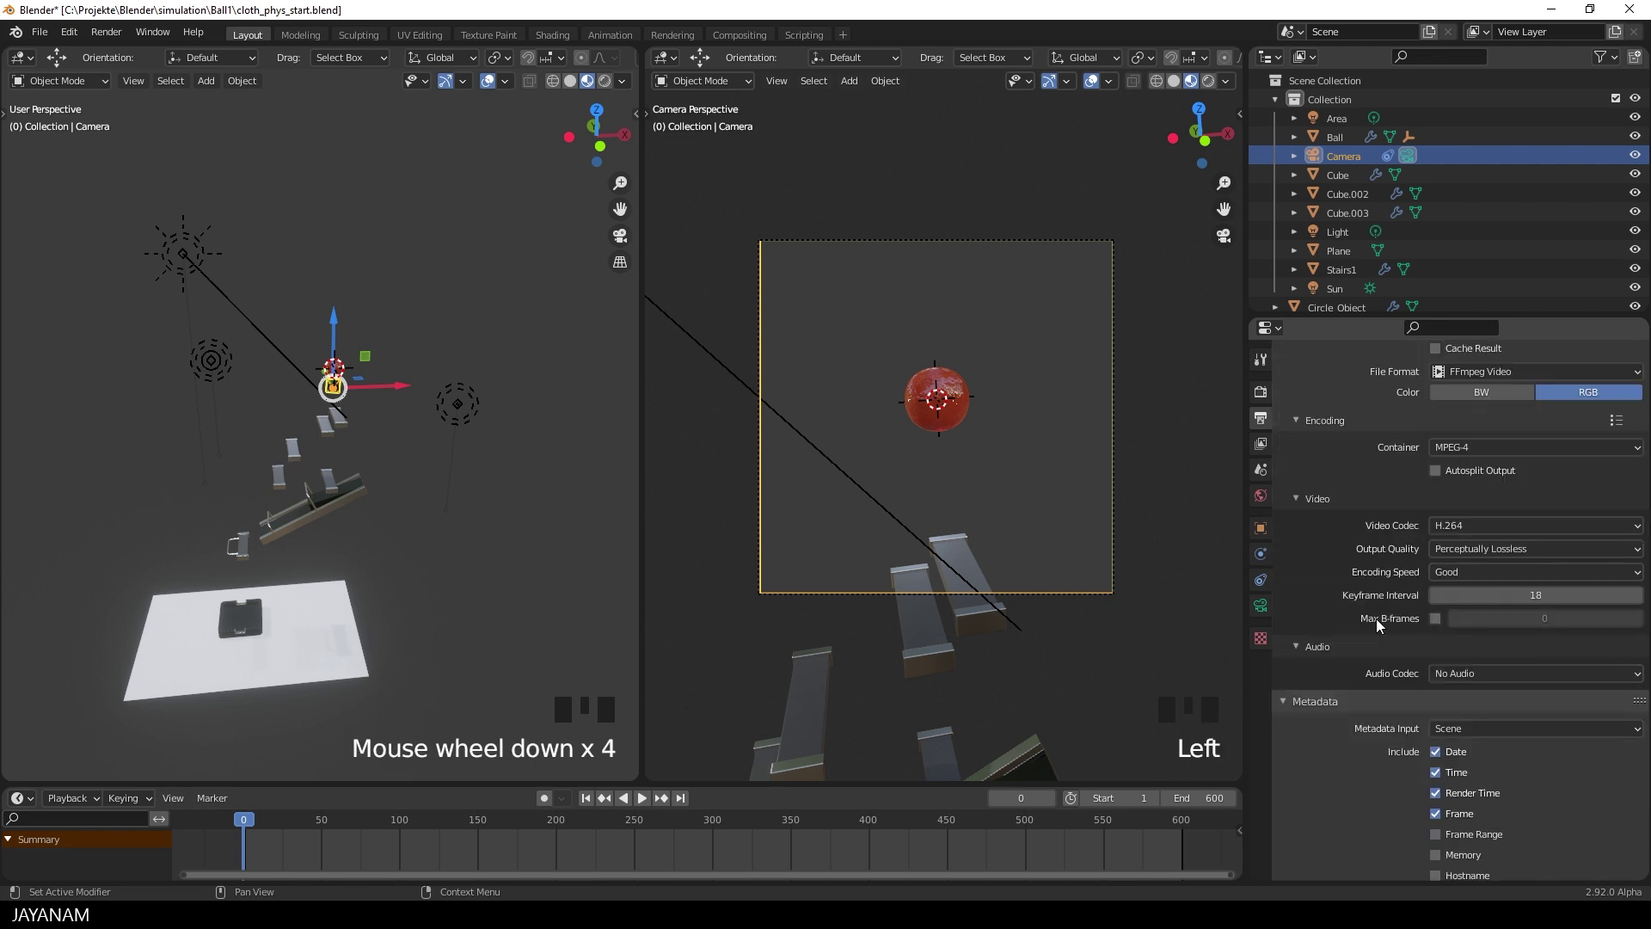
pyautogui.scroll(-7, 1376, 618)
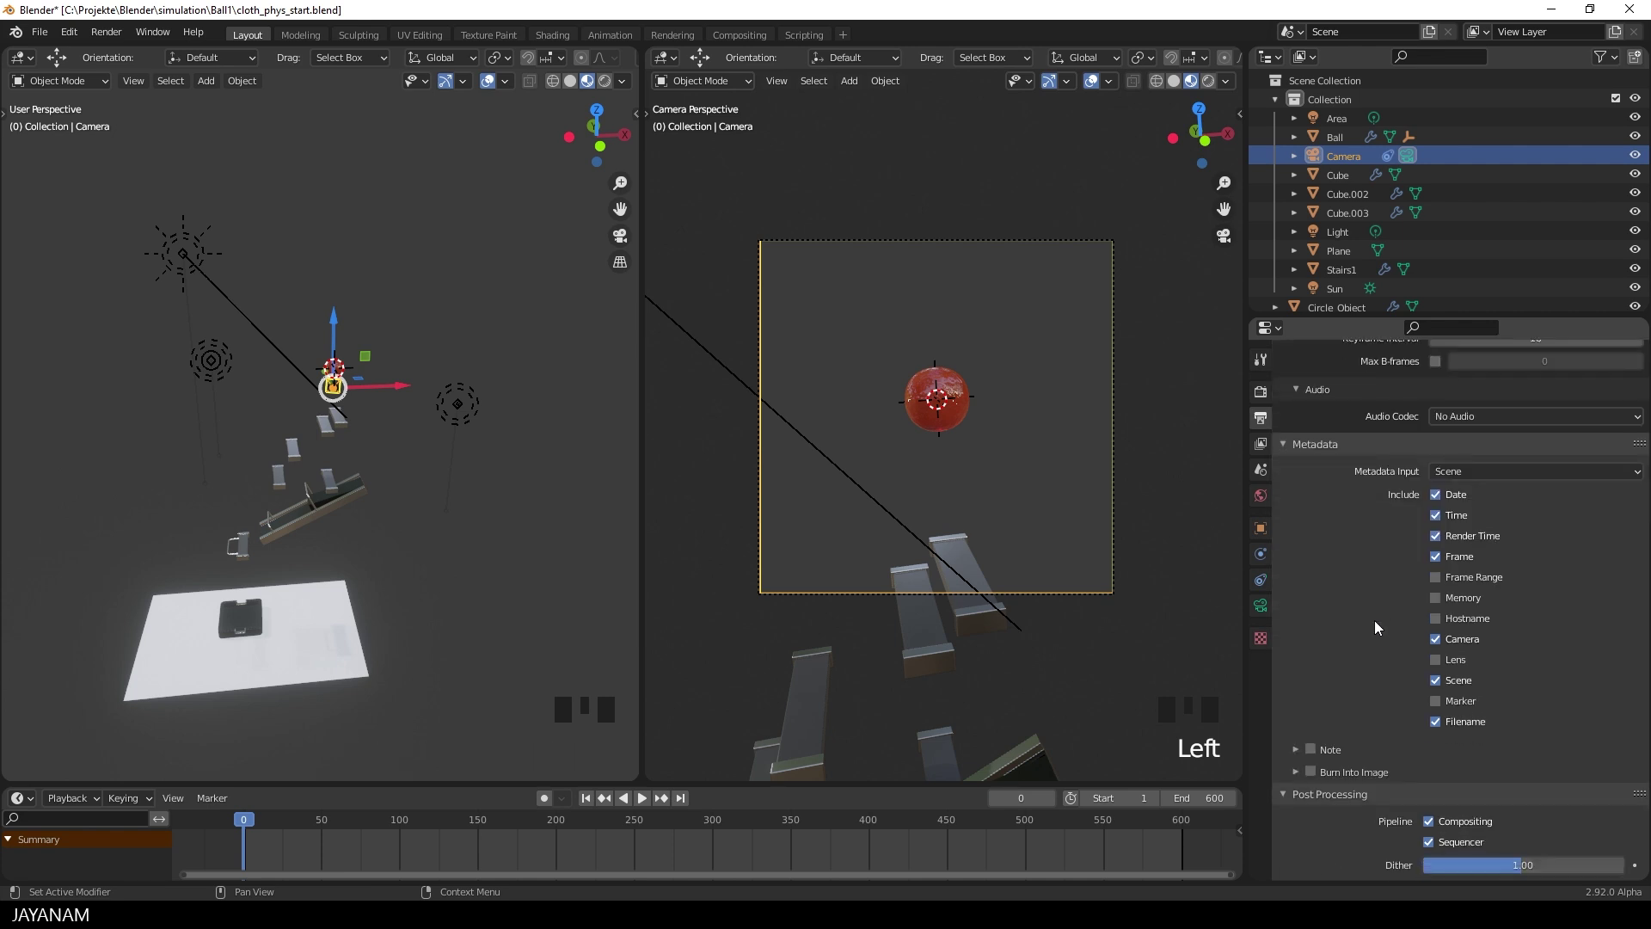
# Open the Render menu to reach Render Animation
pyautogui.click(106, 32)
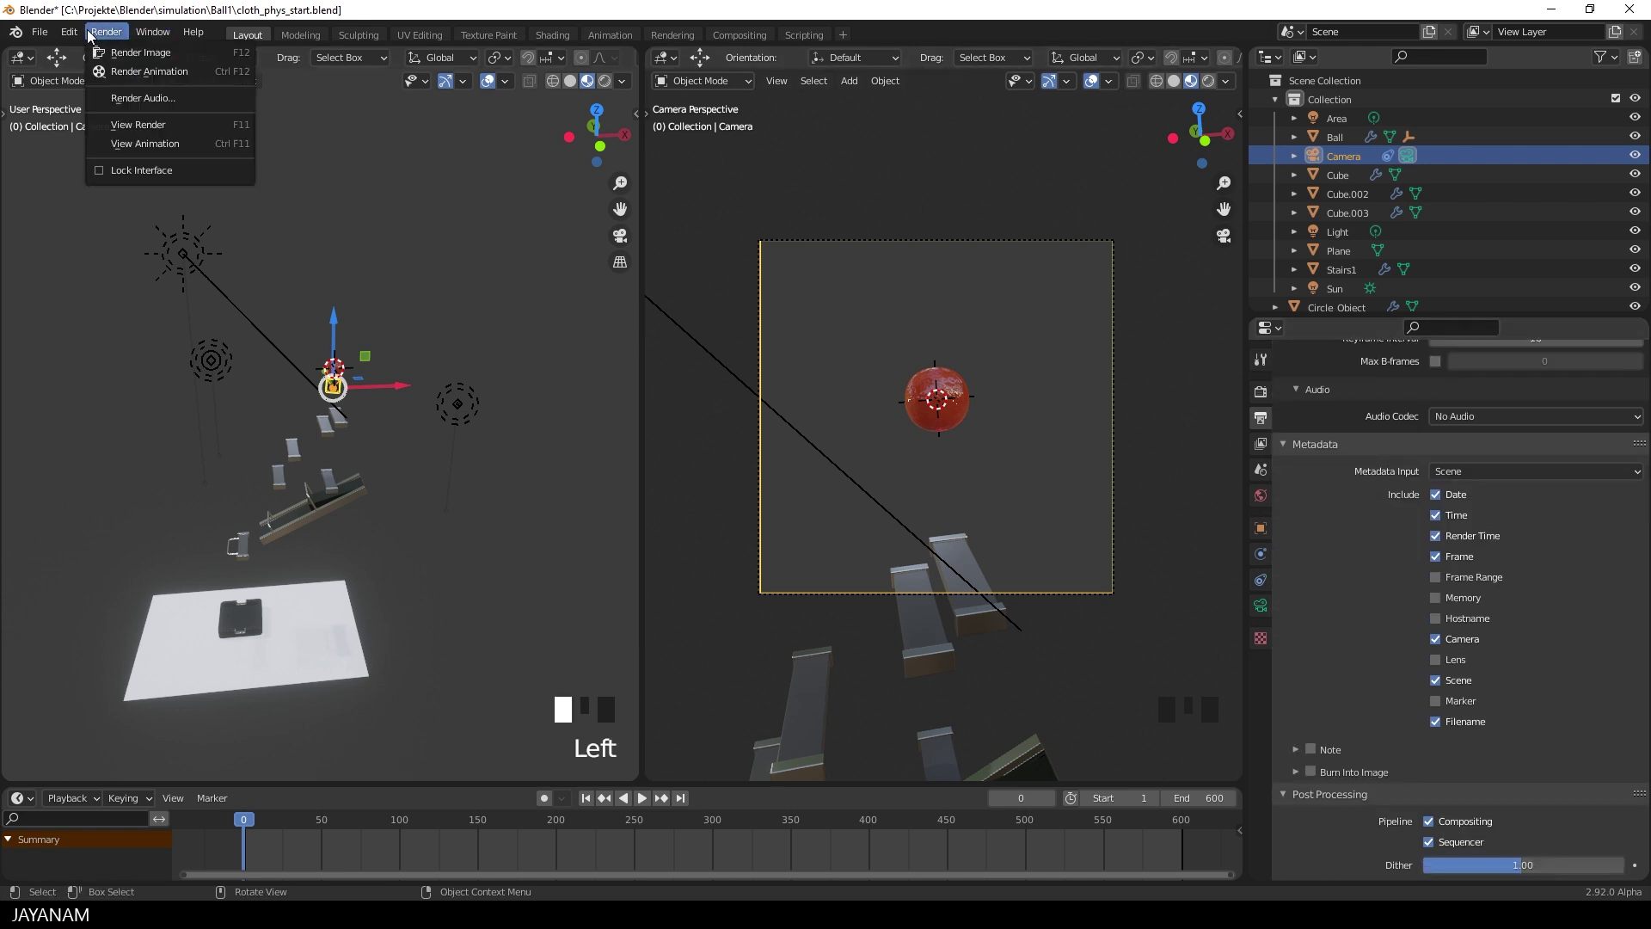